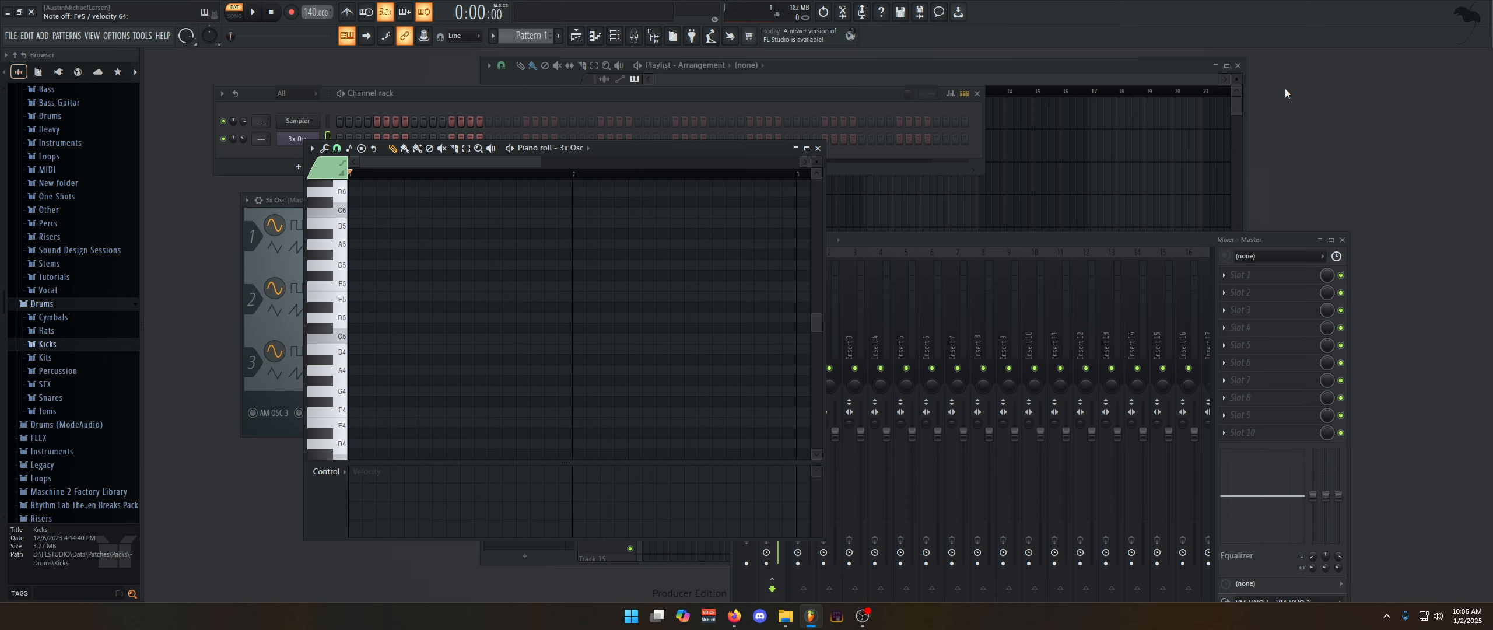
Draw a four-note chord of B4, D#5, F#5 and A#5 at the start of the pattern and play it.
left_click(372, 349)
left_click(370, 307)
left_click(368, 275)
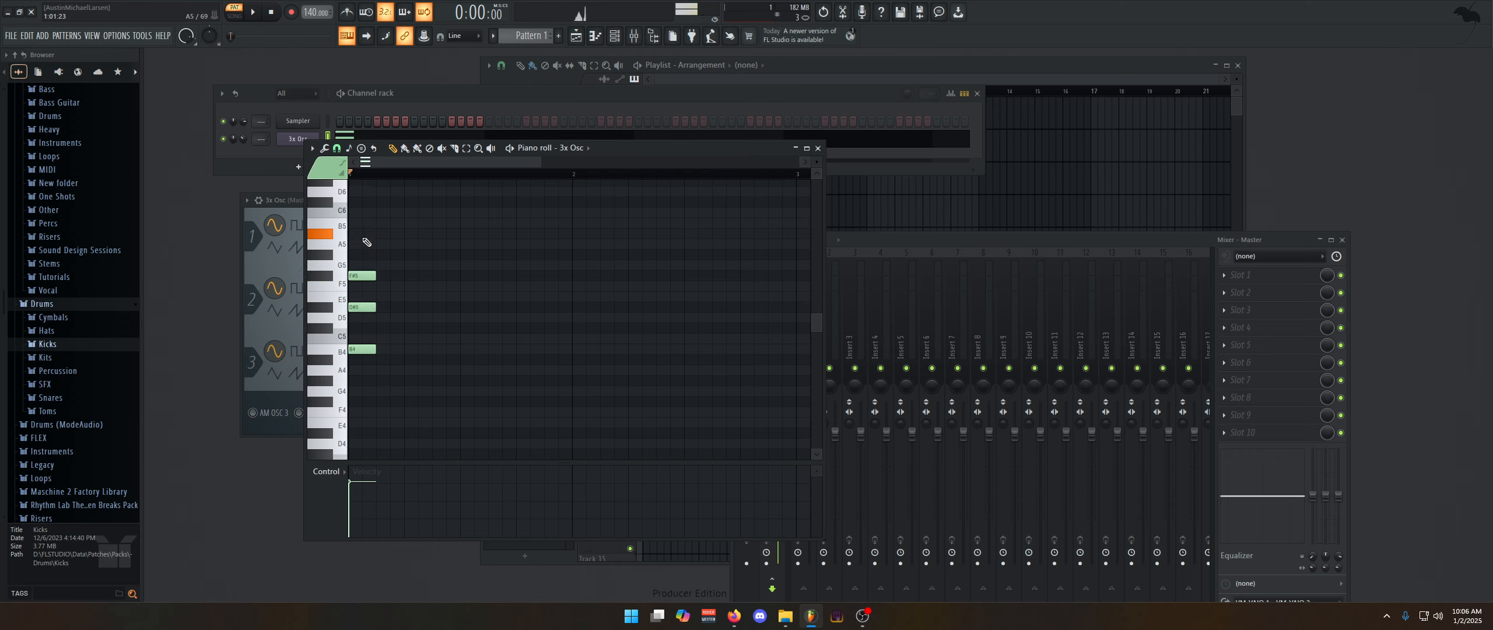
left_click(365, 234)
left_click(356, 273)
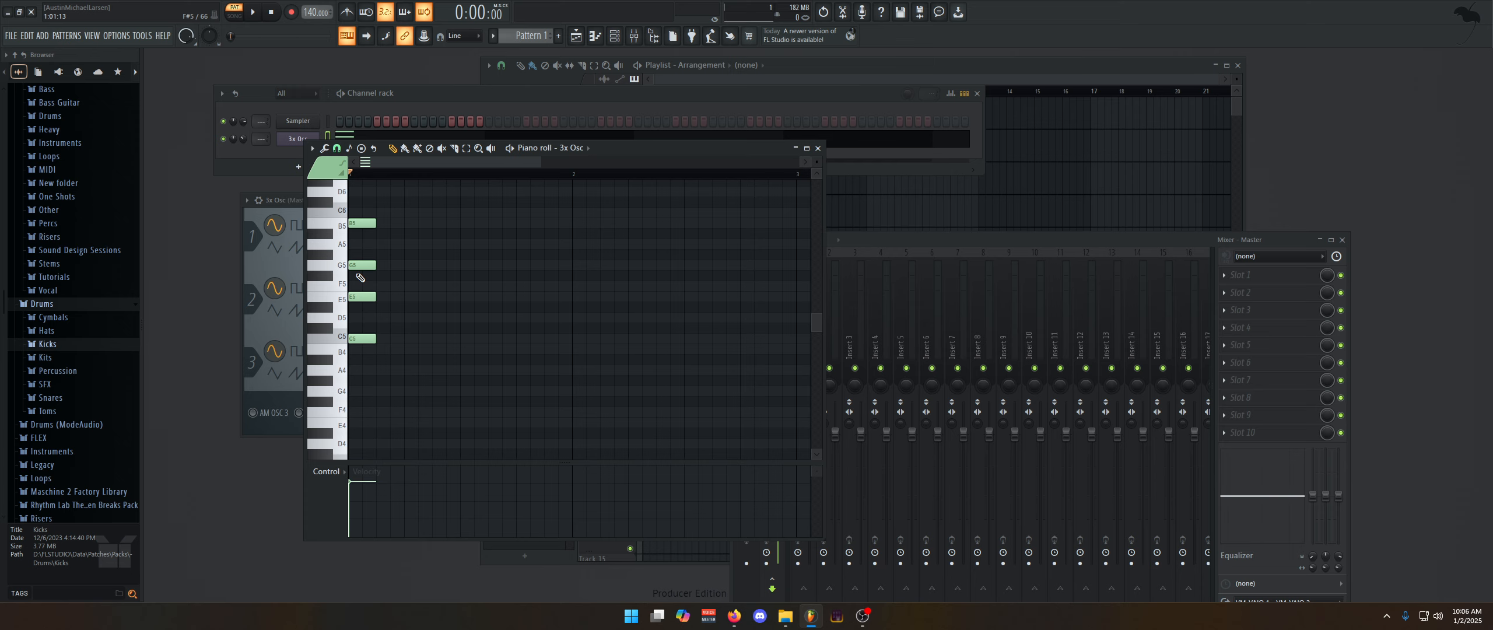
key("space")
key("space")
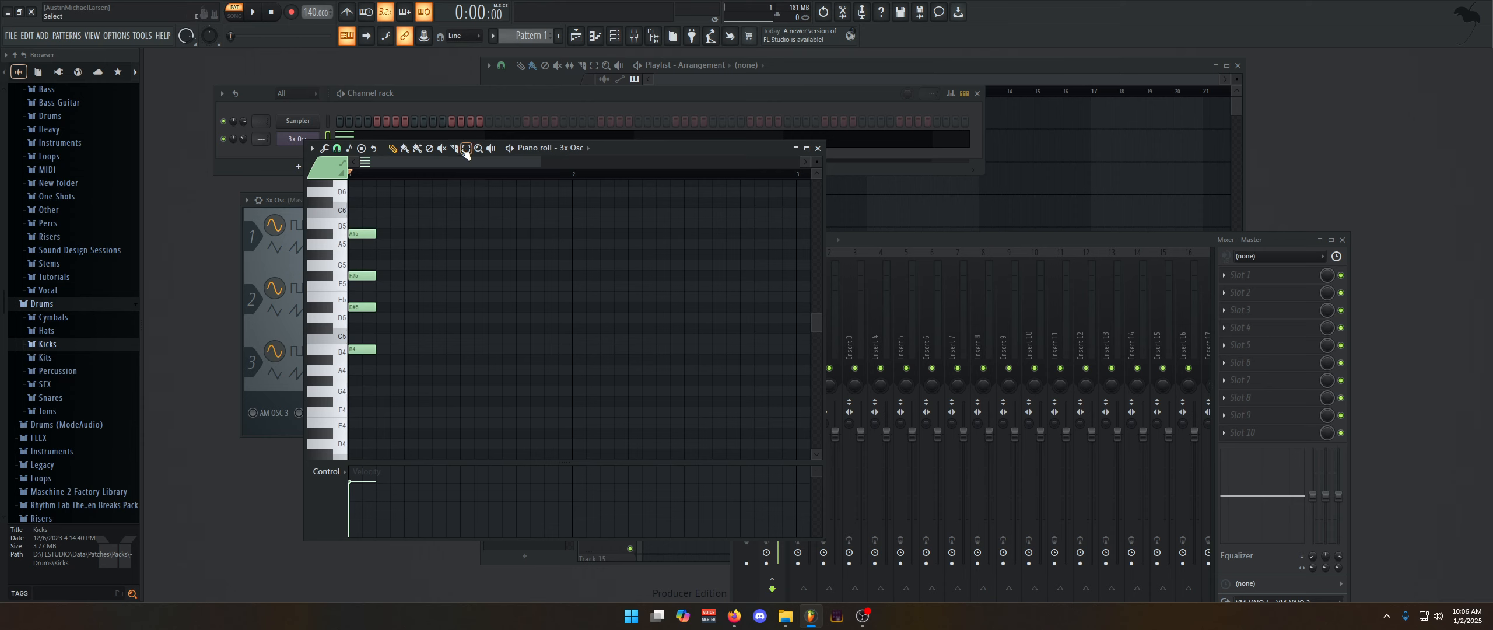
Stagger the chord by moving D#5 and F#5 two steps later and A#5 three steps later.
left_click_drag(362, 233, 403, 233)
left_click_drag(361, 276, 389, 276)
left_click_drag(349, 310, 376, 309)
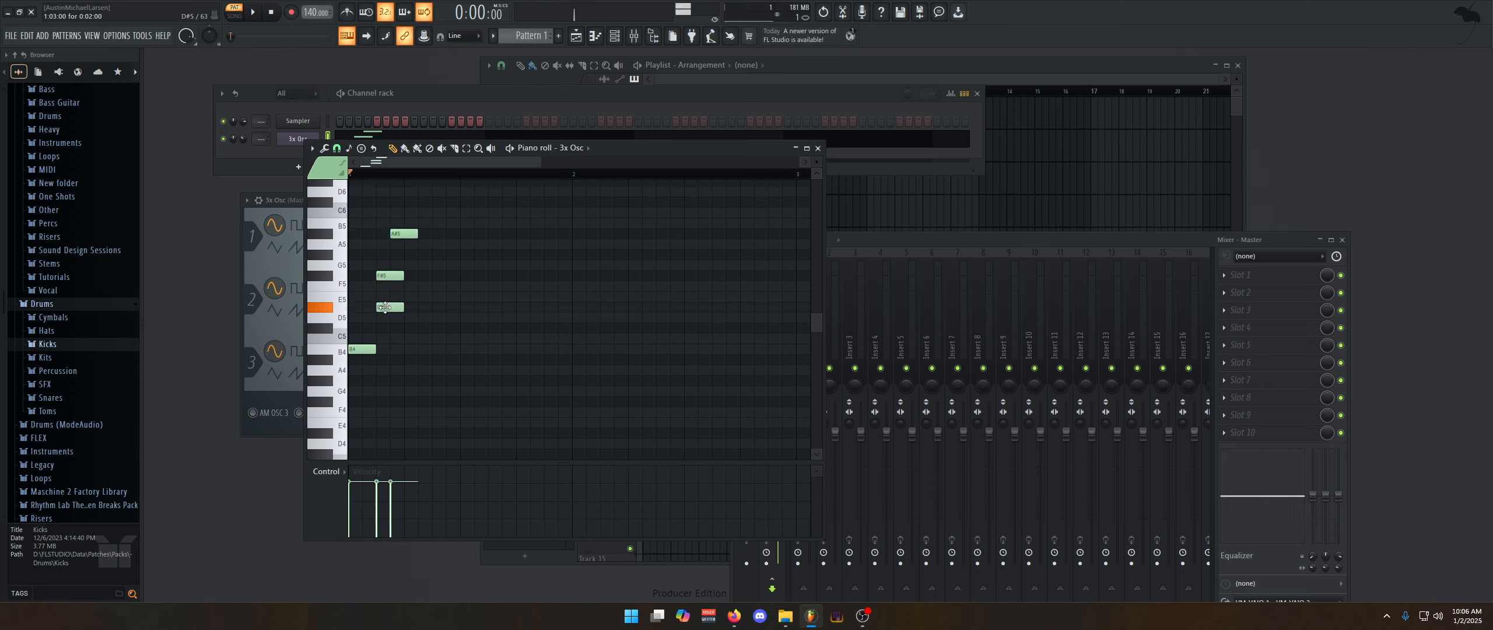
Raise only the F#5 note by an octave and play the staggered chord.
left_click(389, 276)
scroll(388, 278, "down", 1)
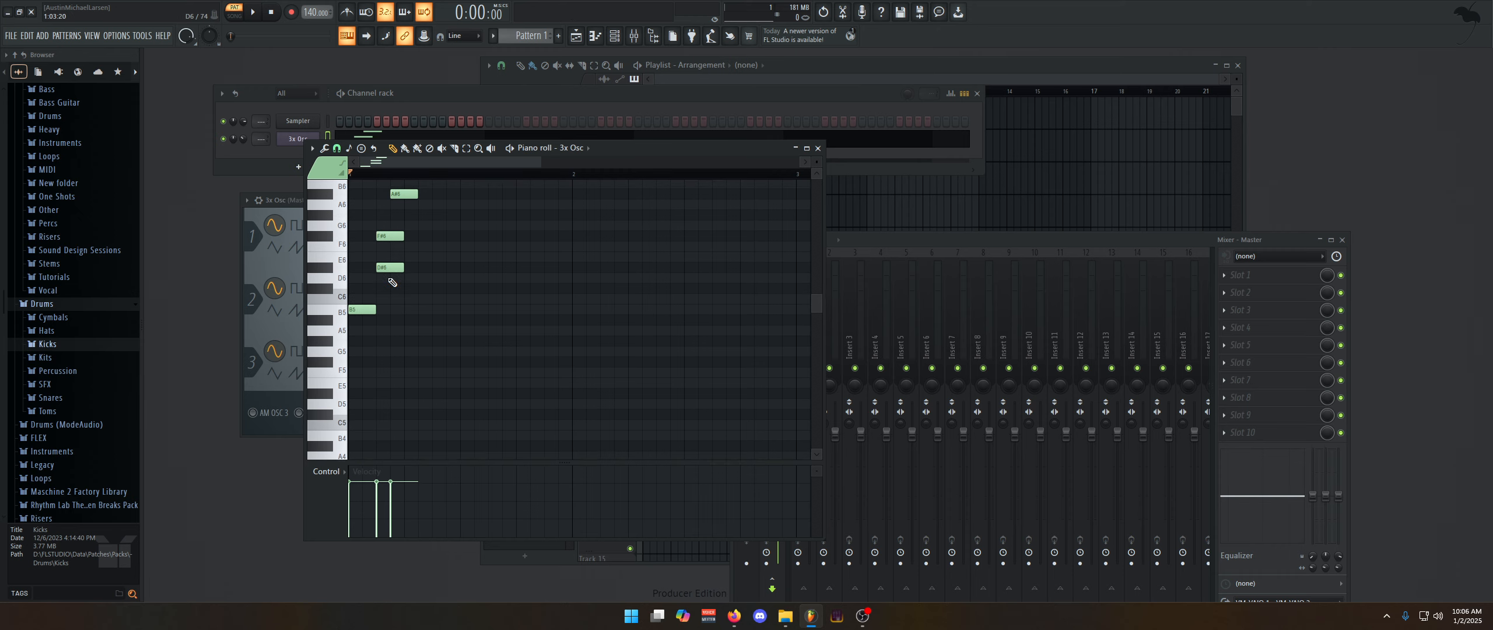
scroll(393, 283, "up", 3)
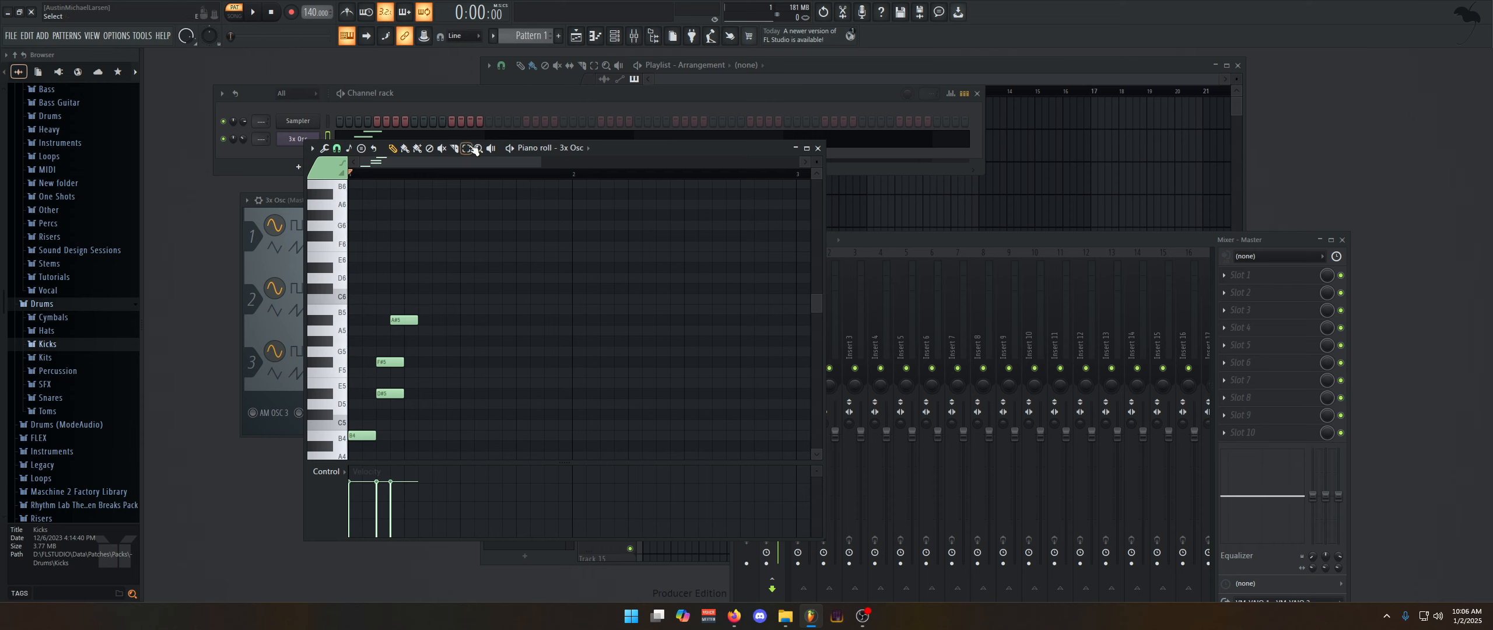
left_click(388, 361)
key("ctrl+Up")
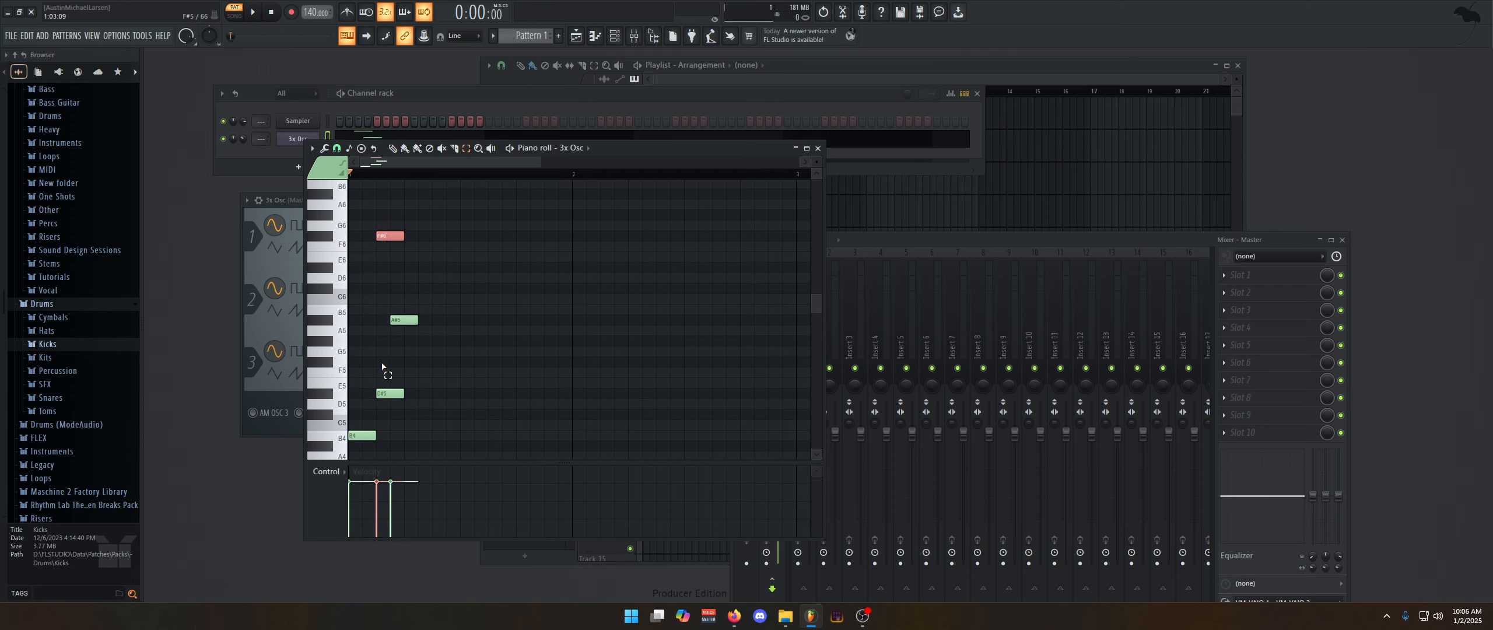
key("space")
left_click(458, 245)
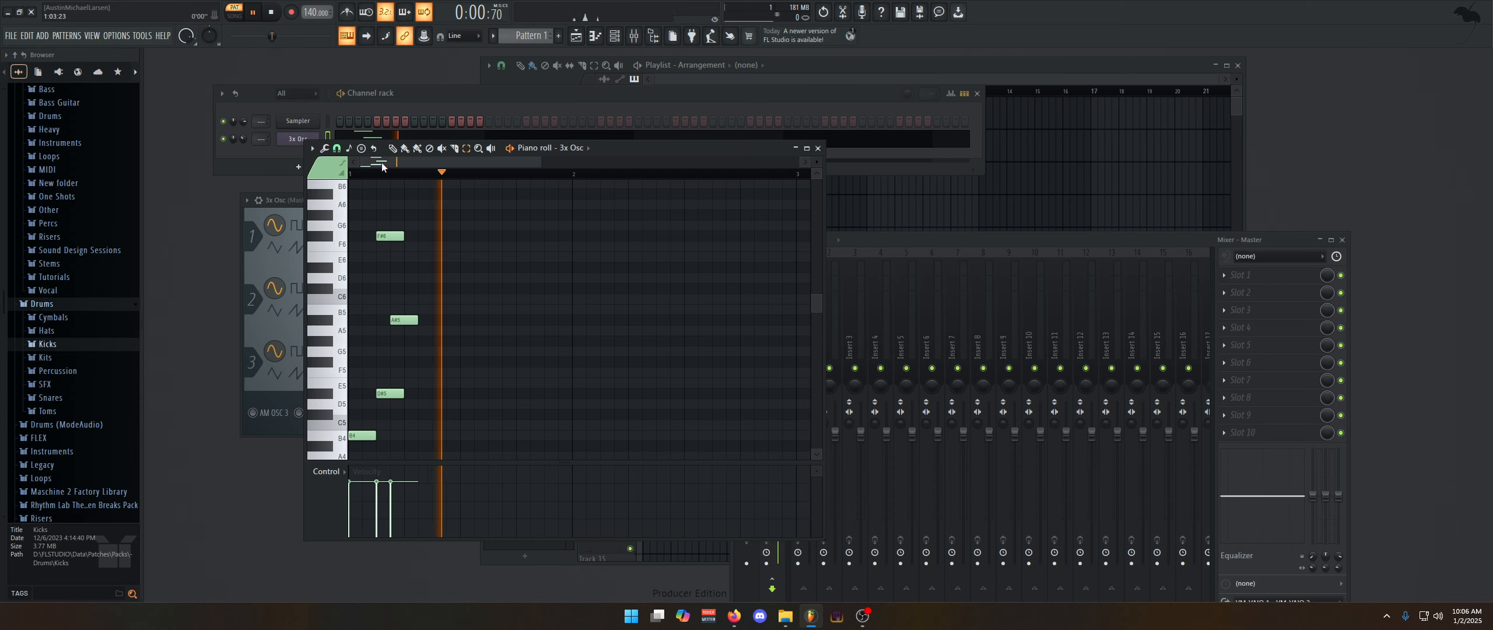
left_click(392, 148)
key("space")
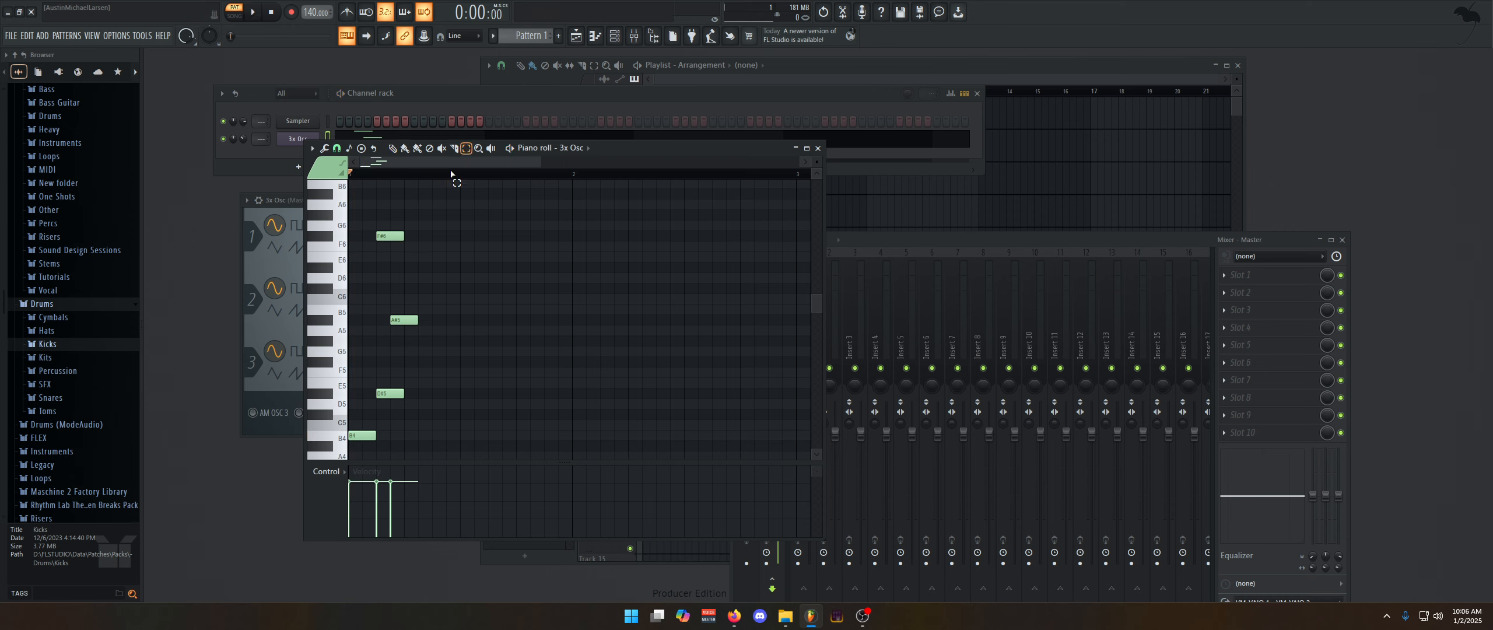
Lower the raised note by an octave and realign all four notes at the start of the bar.
left_click_drag(417, 212, 384, 255)
key("ctrl+Down")
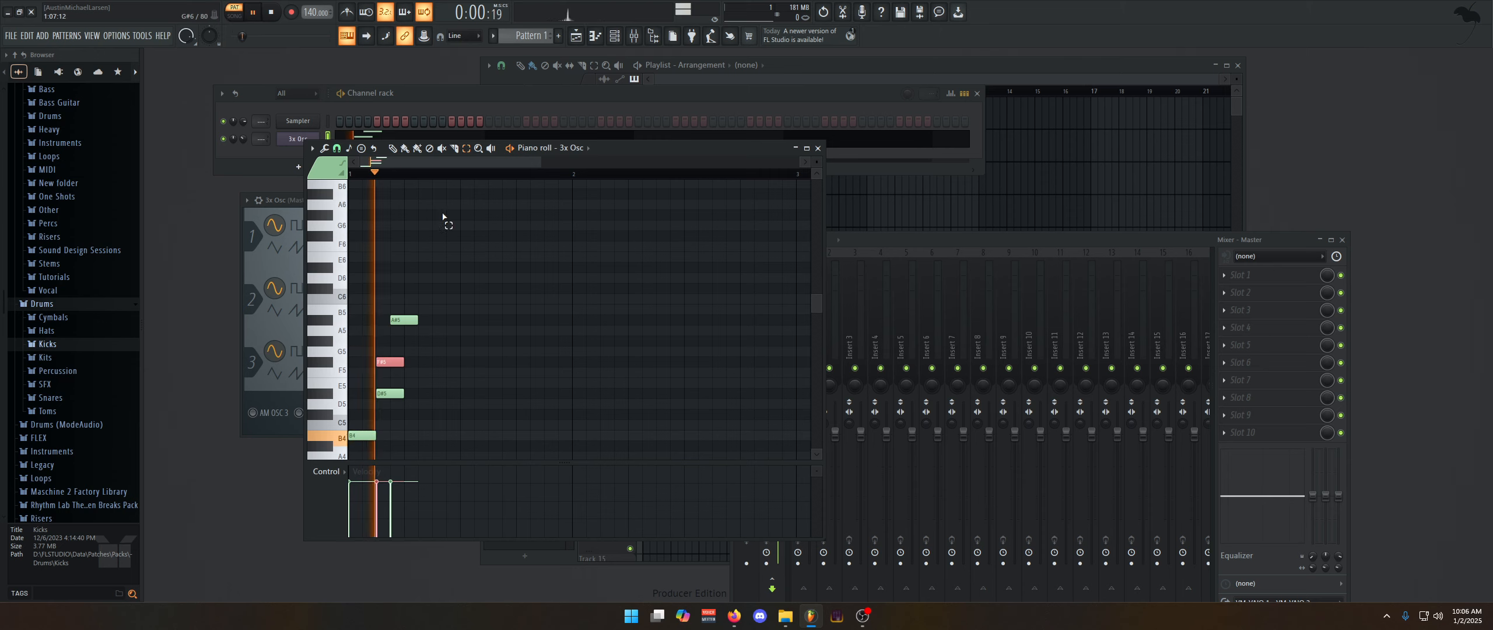
left_click_drag(411, 320, 425, 319)
mouse_move(387, 362)
left_mouse_down()
mouse_move(401, 361)
mouse_move(369, 398)
mouse_move(387, 401)
mouse_move(364, 399)
mouse_move(361, 363)
left_mouse_up()
left_click_drag(413, 321, 335, 328)
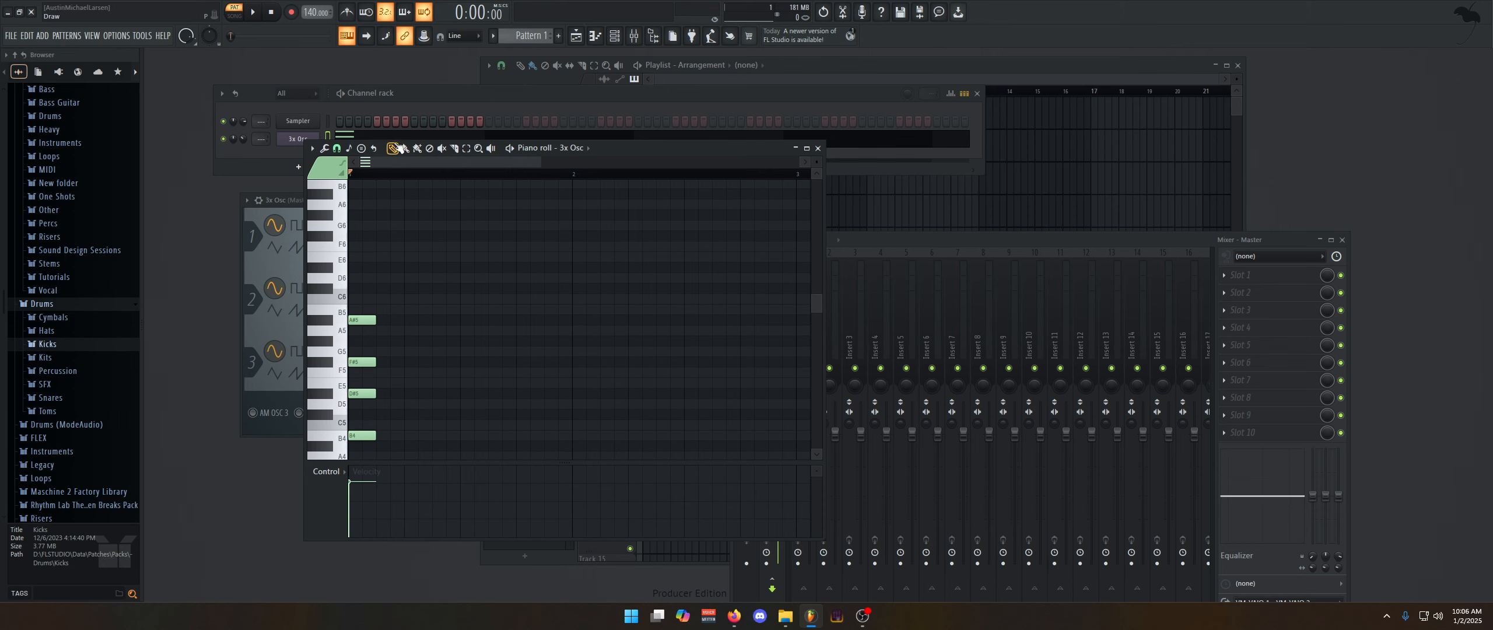
Select all four chord notes, open the Strum tool on them and play its preview.
left_click_drag(425, 207, 309, 458)
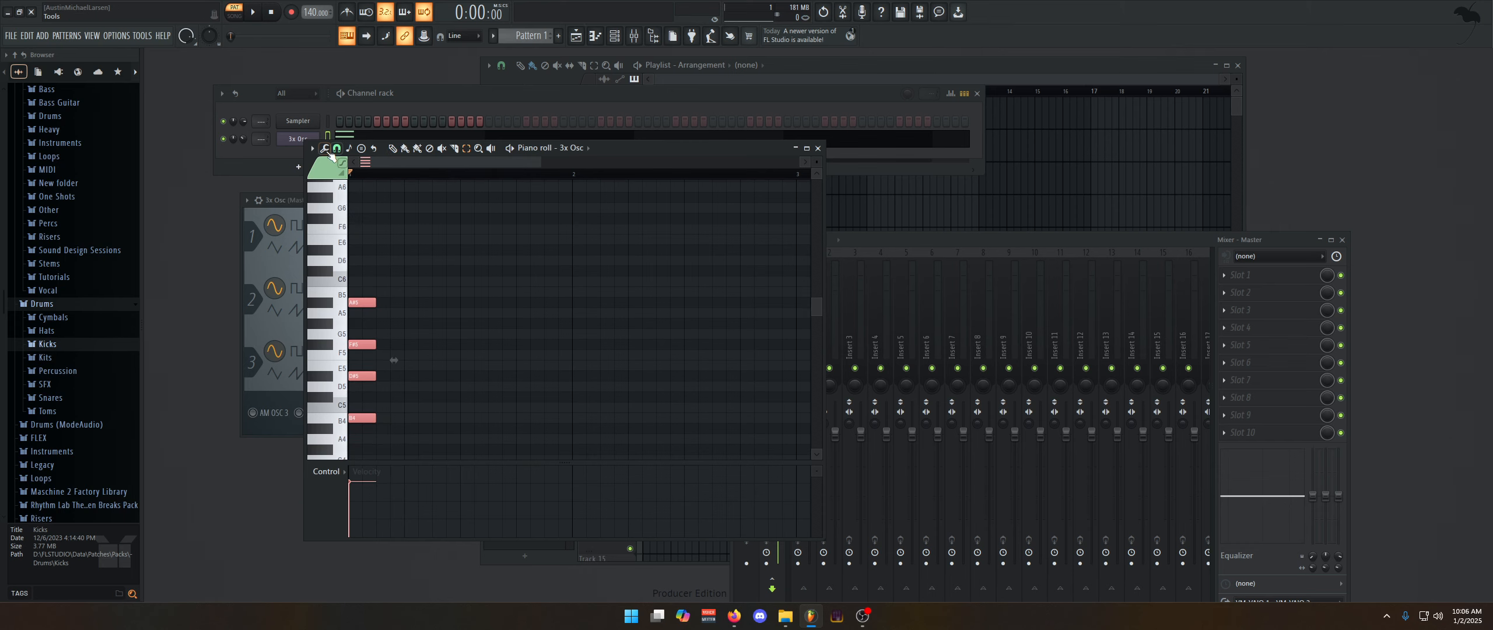
left_click(326, 149)
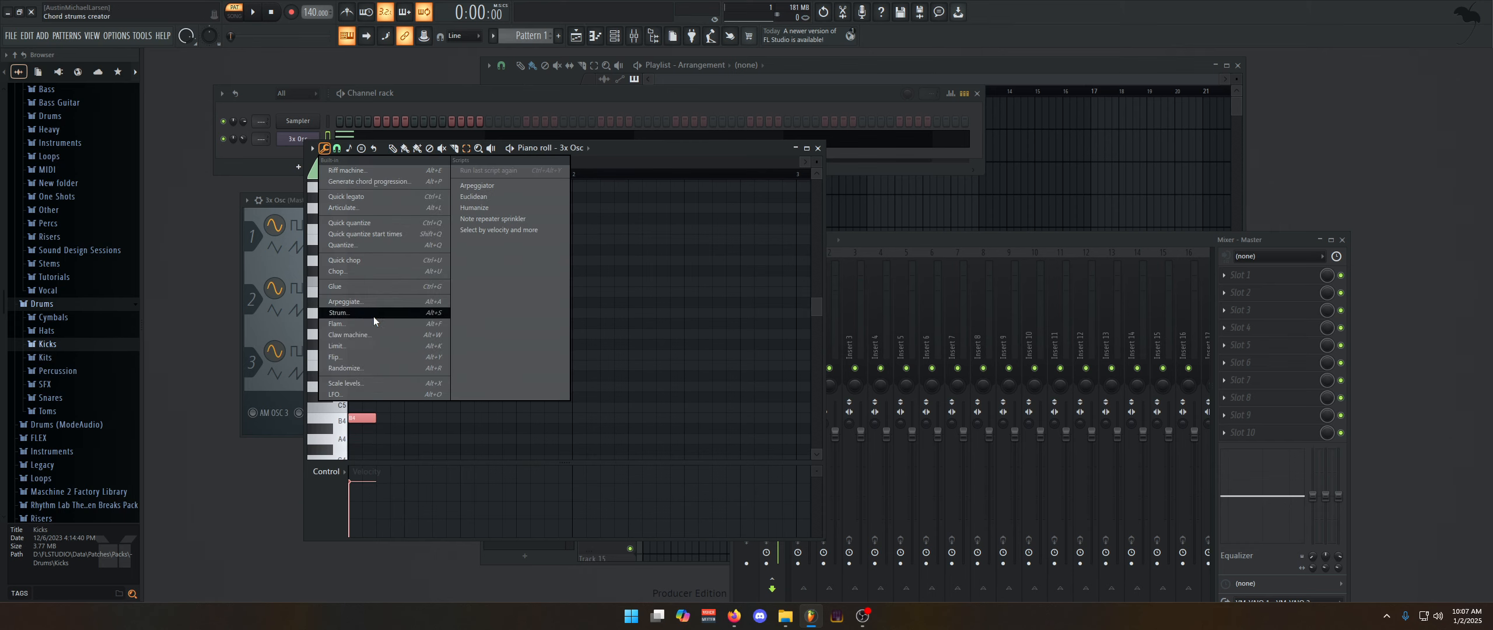
left_click(374, 313)
mouse_move(399, 360)
left_mouse_down()
mouse_move(413, 360)
mouse_move(398, 360)
left_mouse_up()
key("space")
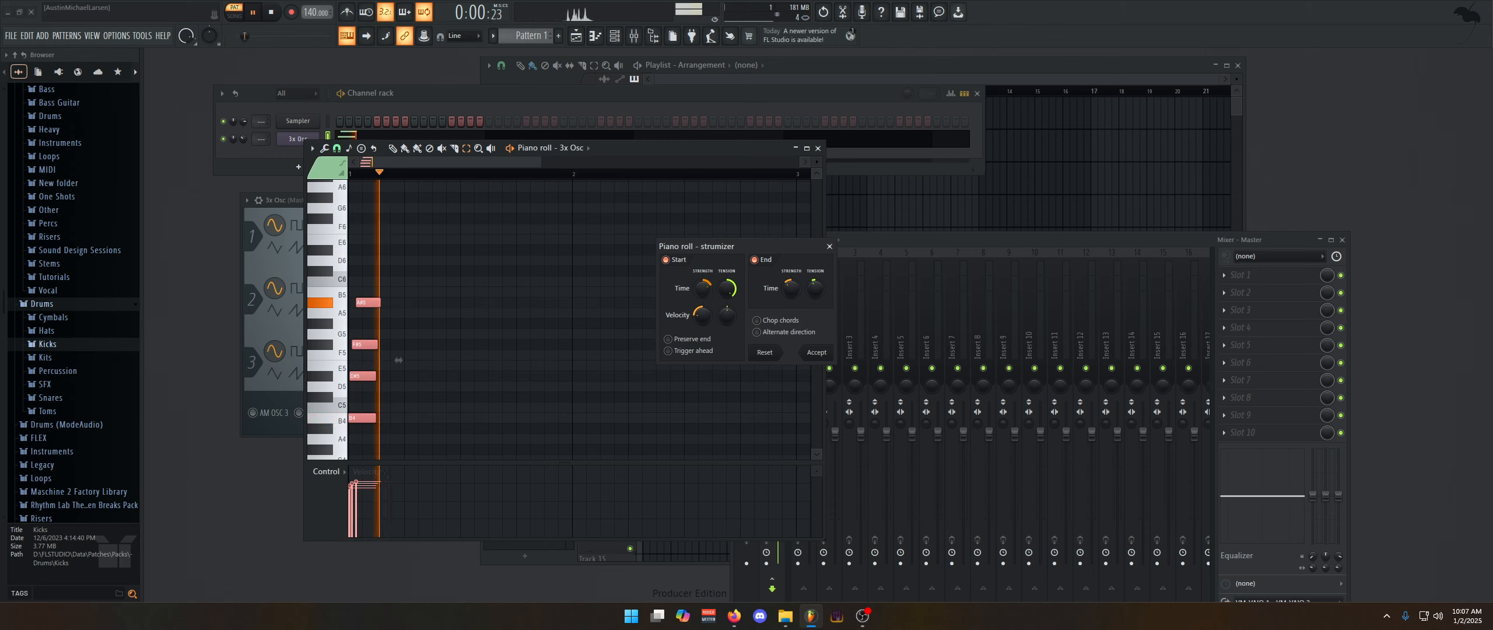
Audition the strummed chord several times with a stronger velocity variation.
key("space")
key("space")
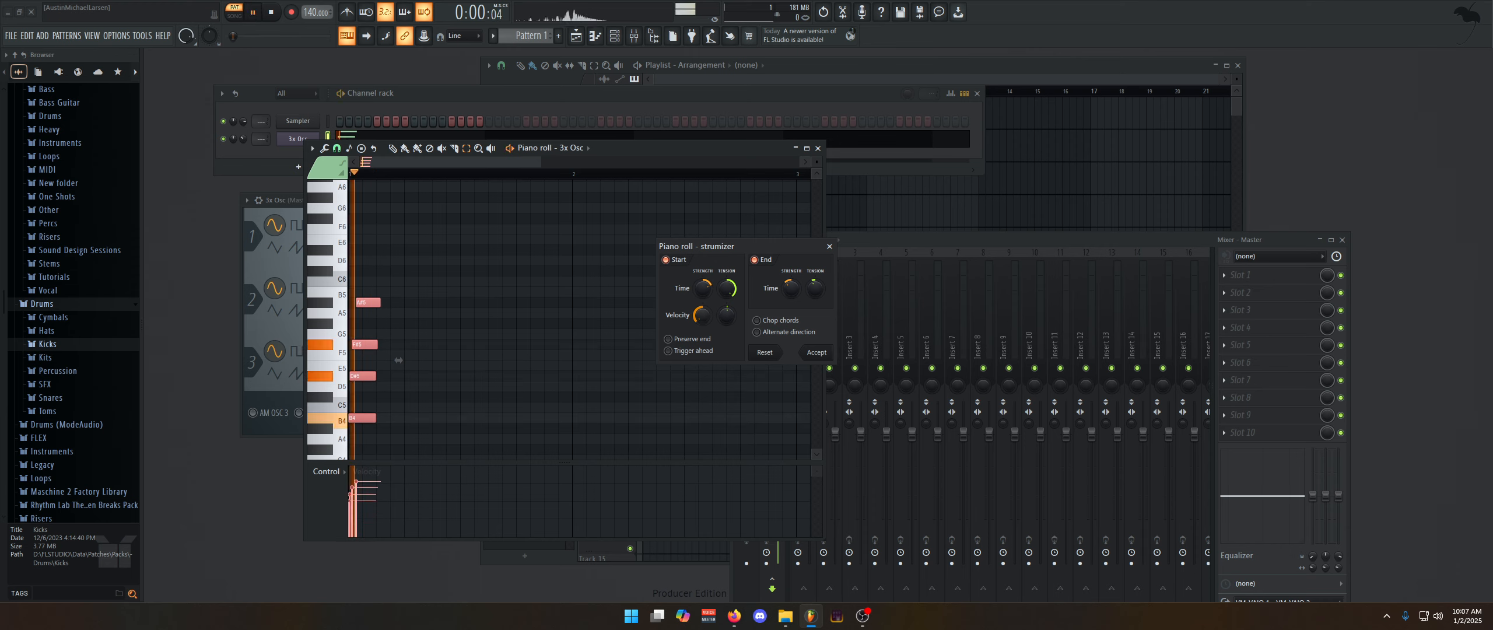
key("space")
key("space")
key("space")
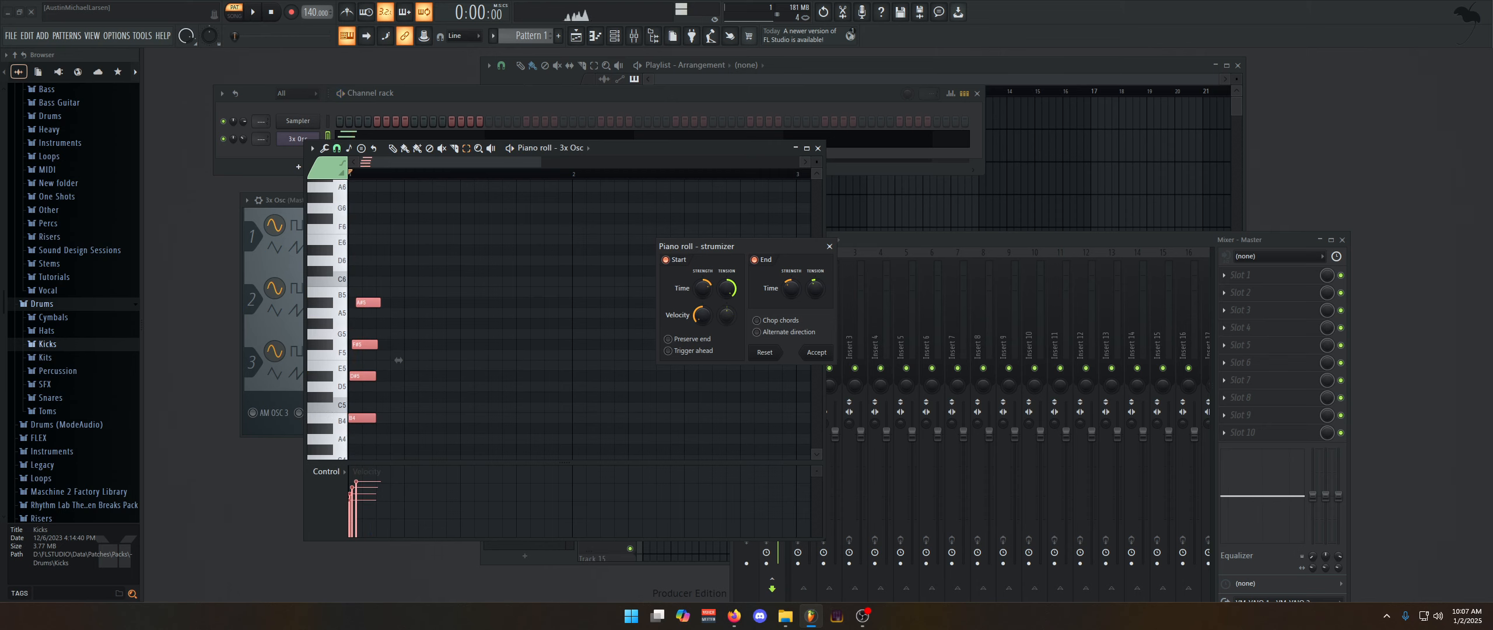
key("space")
key("space")
Try a different end time tension, close the Strum tool without accepting and play the plain chord.
left_click_drag(815, 288, 816, 233)
key("space")
key("space")
left_click(830, 246)
key("space")
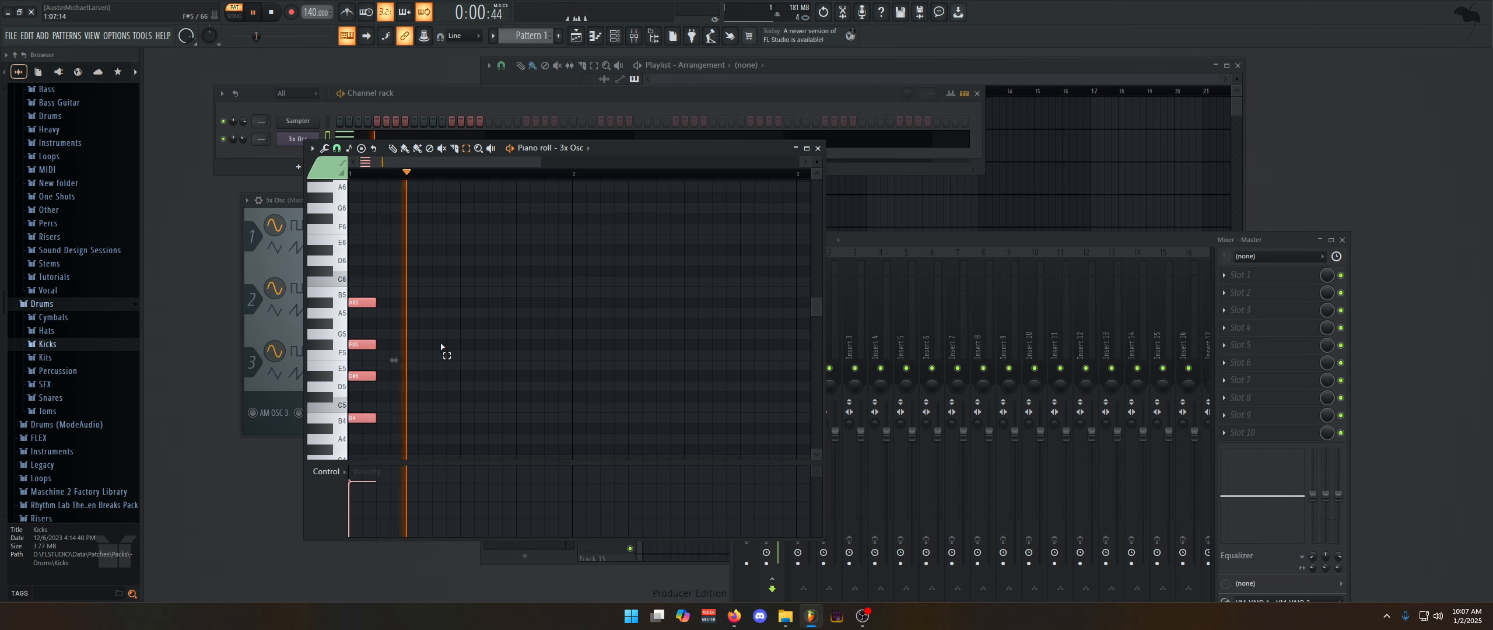
key("space")
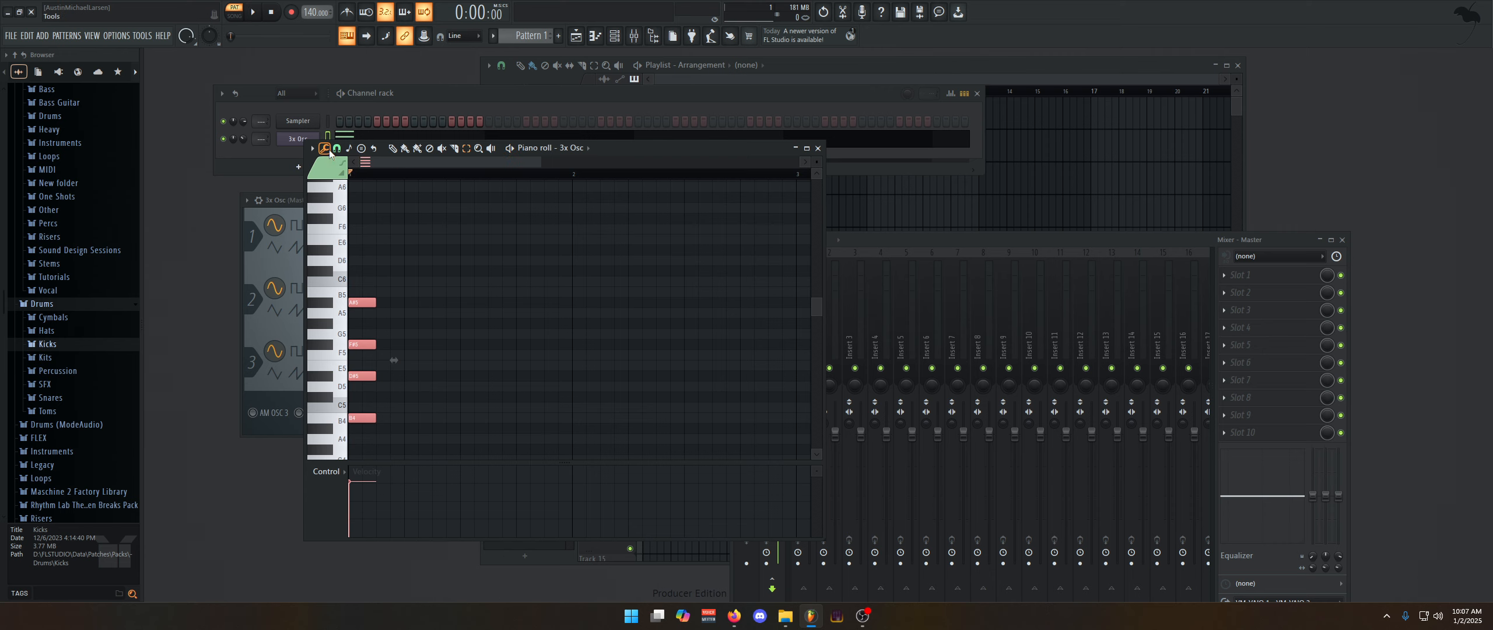
Strum the chord with a higher start time strength, accept it and deselect the notes.
left_click(328, 150)
left_click(387, 317)
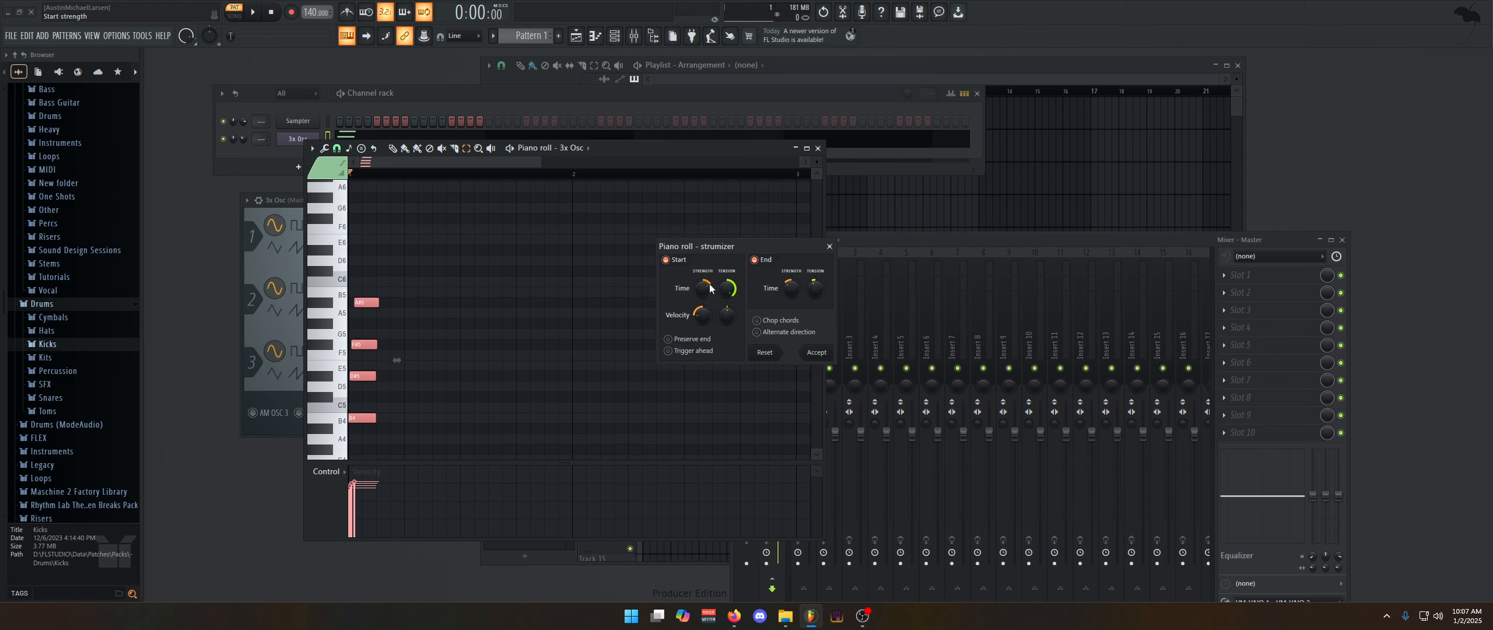
scroll(704, 287, "up", 3)
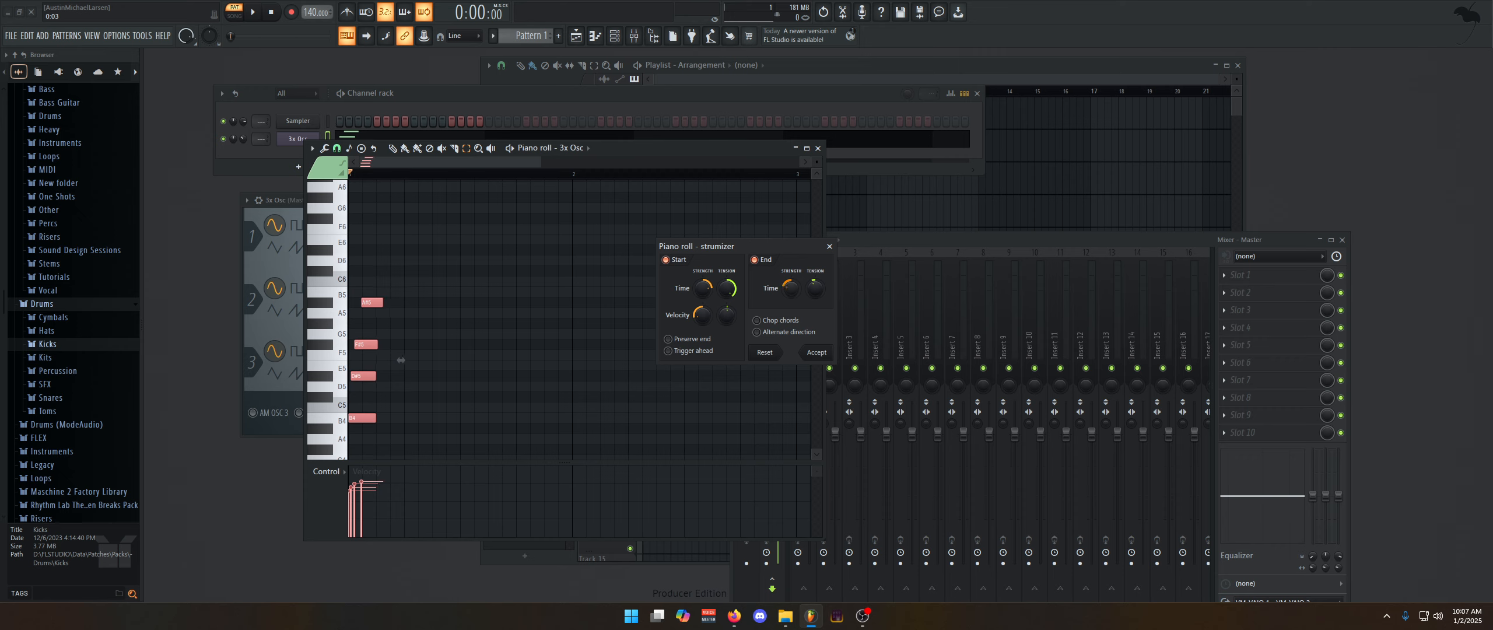
left_click_drag(402, 360, 394, 360)
left_click(817, 352)
left_click(447, 414)
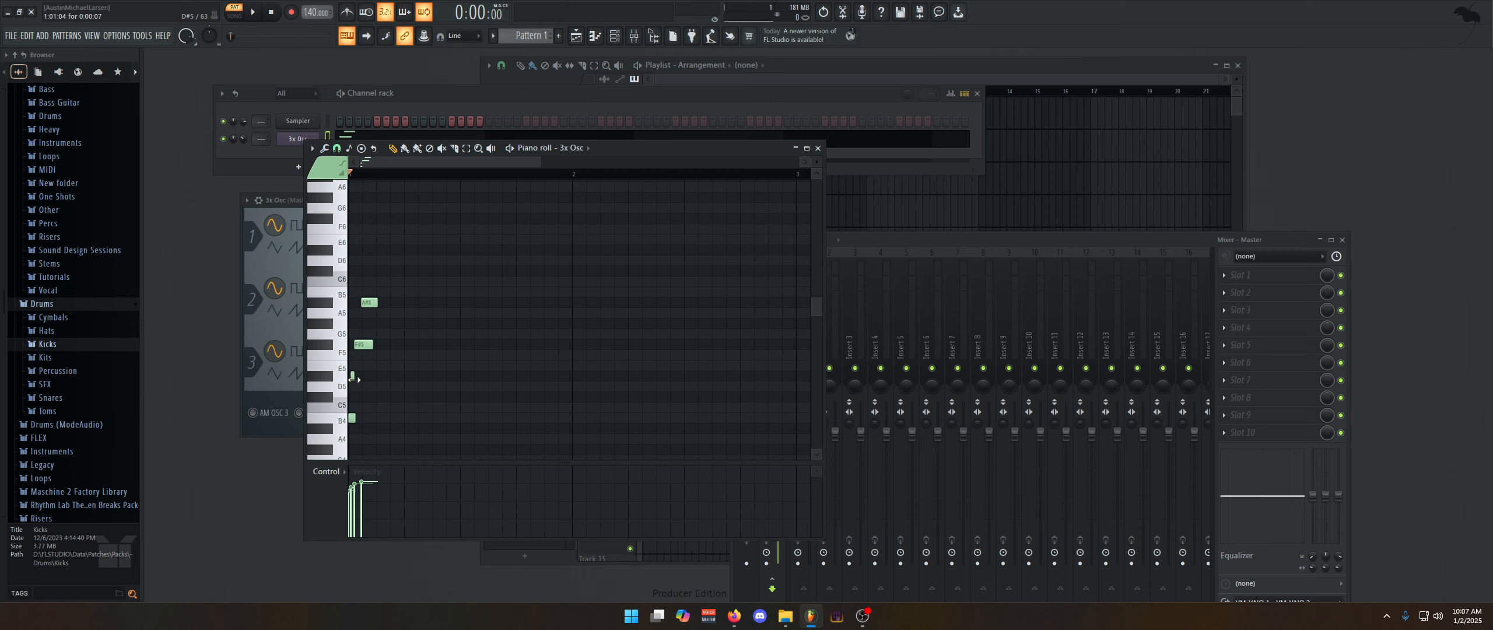
Shorten the strummed notes into brief plucks while playing the pattern to check them.
left_click(327, 334)
key("space")
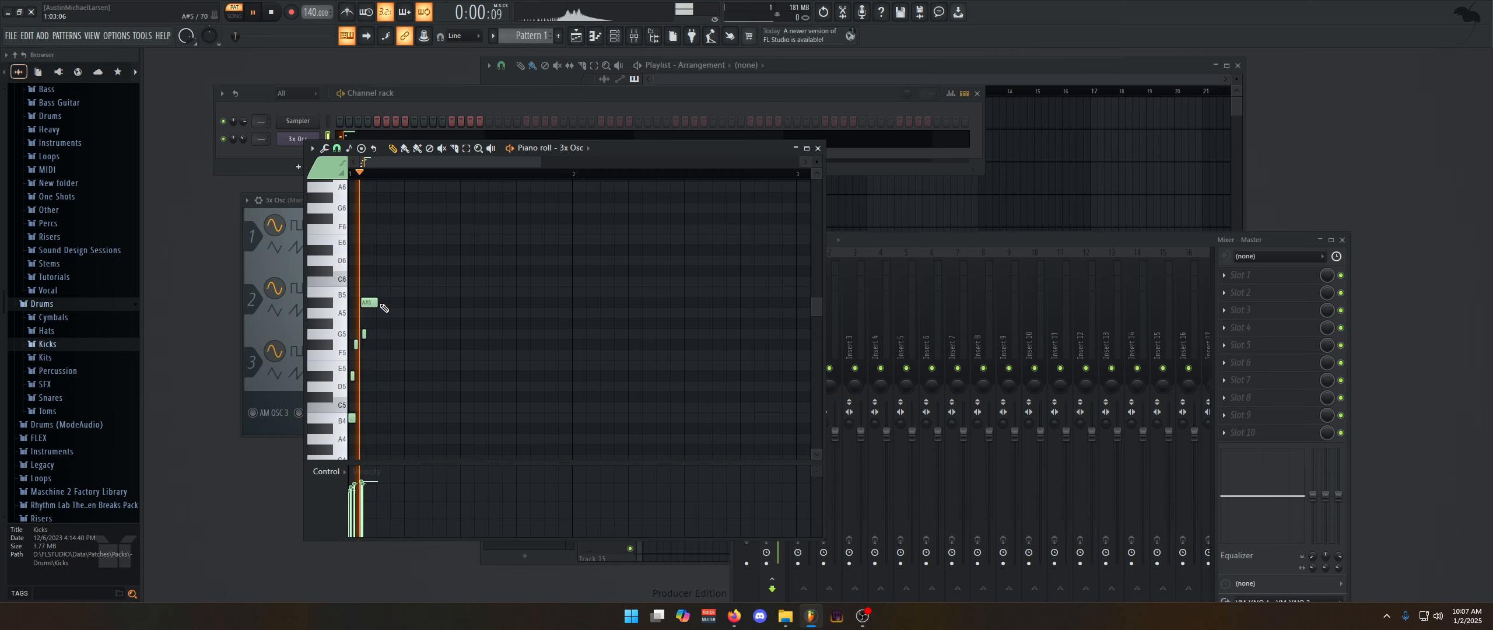
key("space")
key("space")
left_click_drag(377, 304, 368, 304)
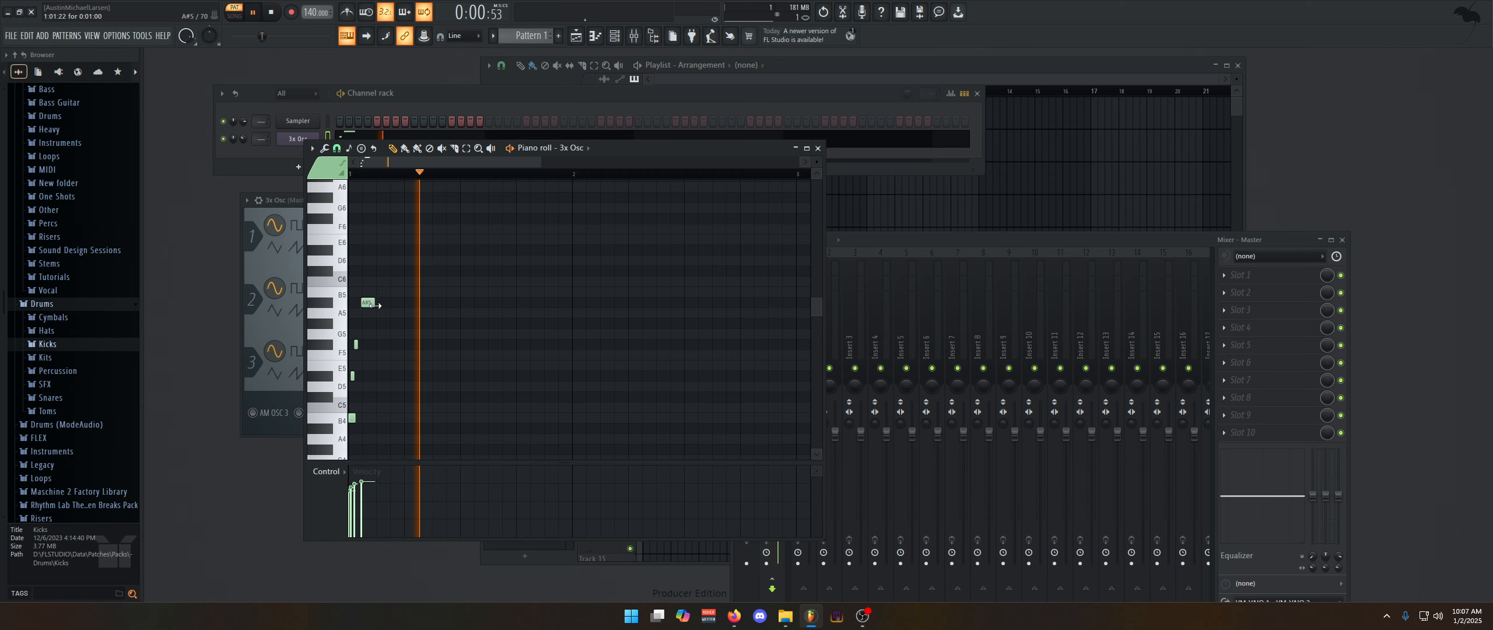
key("space")
key("space")
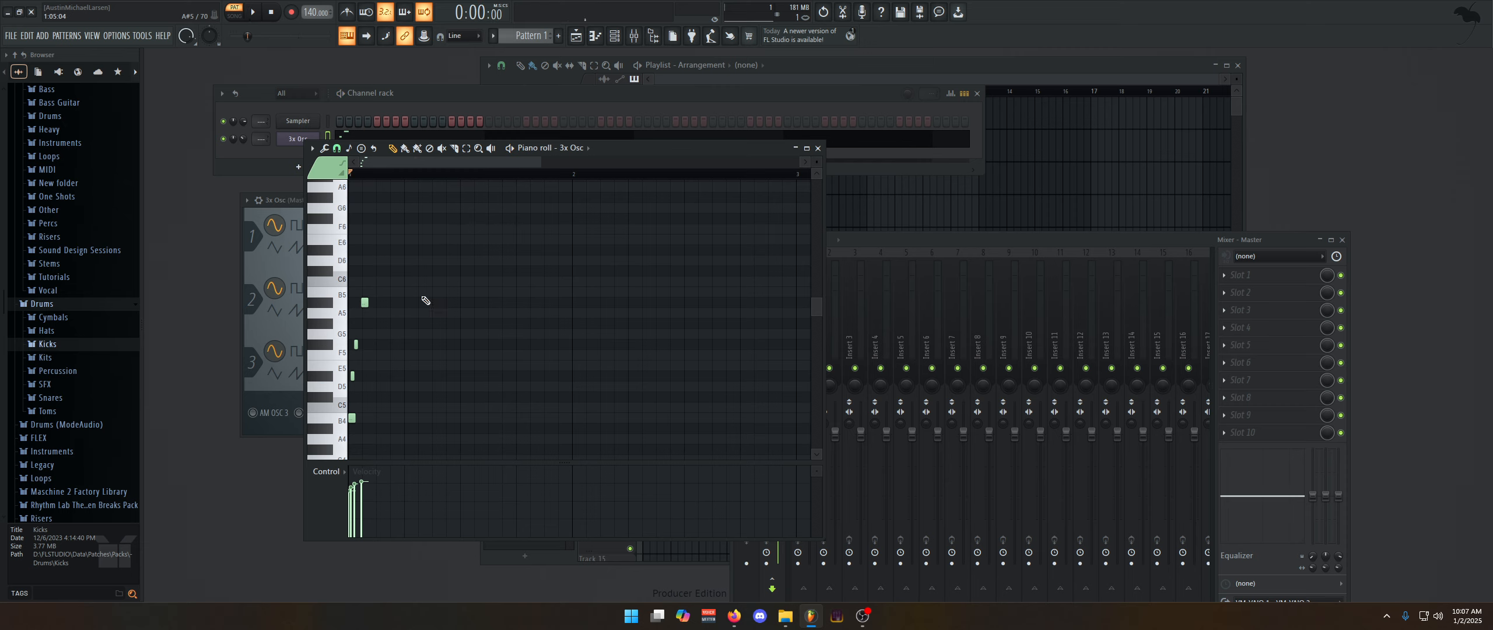
Set the playback loop to the first beat, shorten the A#5 note further and play the loop.
left_click_drag(541, 158, 467, 160)
key("space")
key("space")
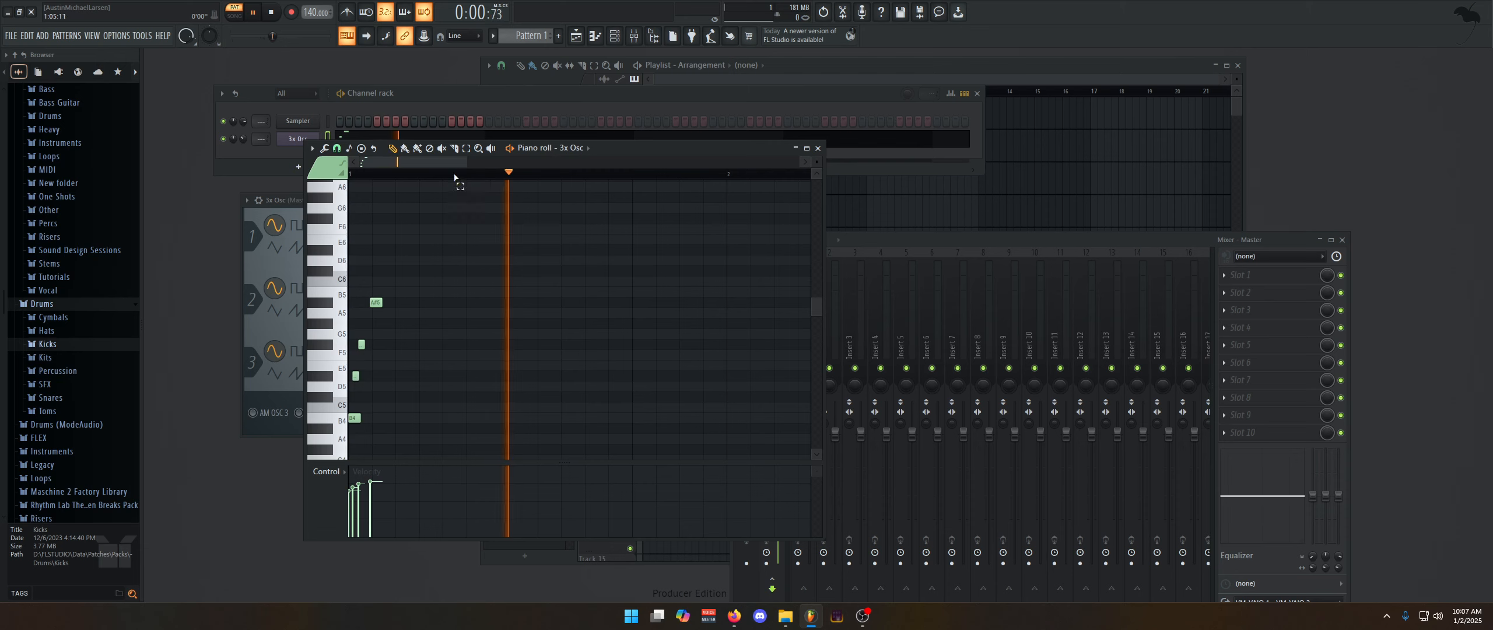
key("ctrl+a")
key("space")
left_click(398, 316)
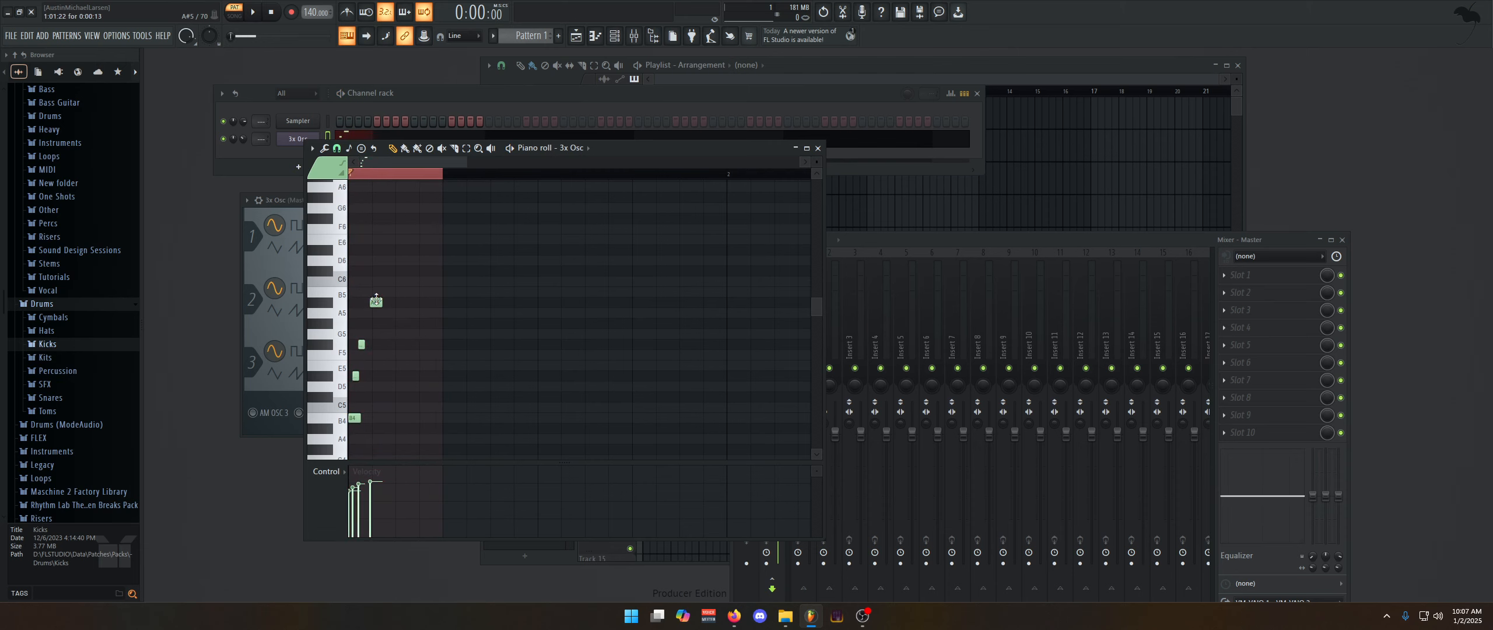
key("space")
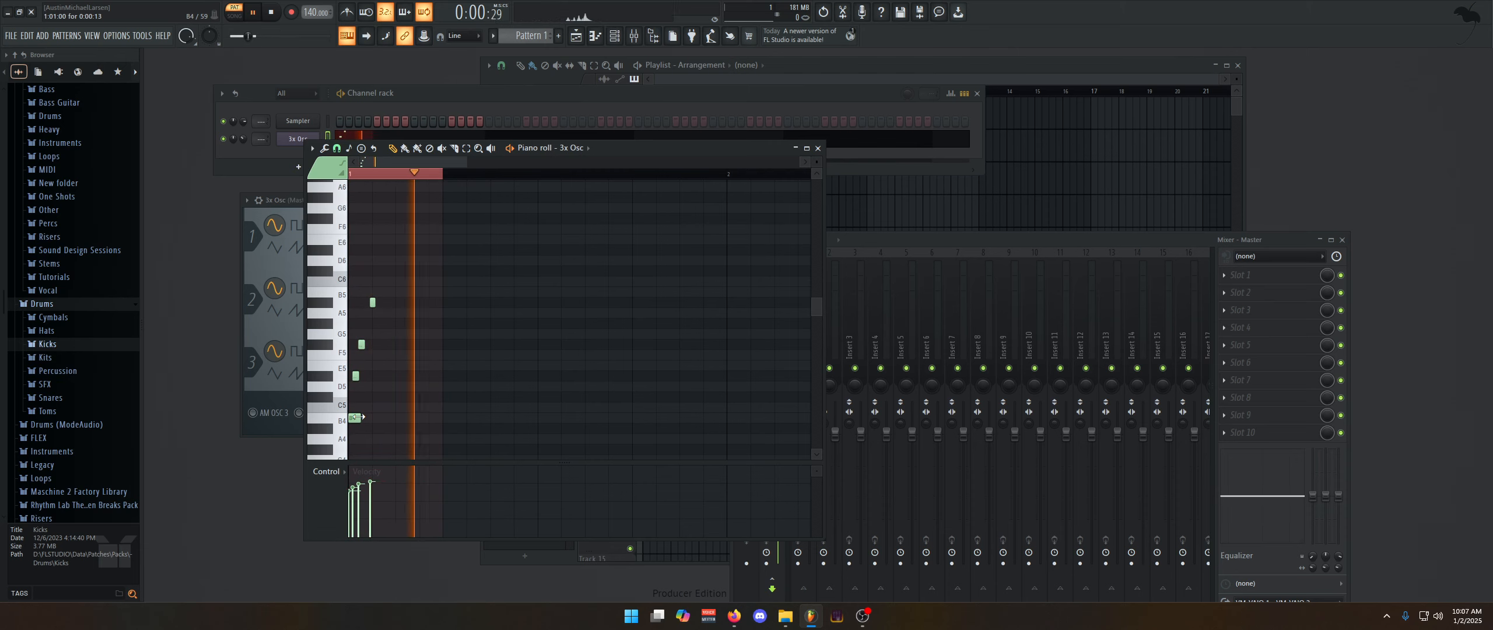
Fine-tune the lengths of the B4, D#5, F#5 and A#5 notes while the loop plays.
left_click_drag(353, 417, 360, 417)
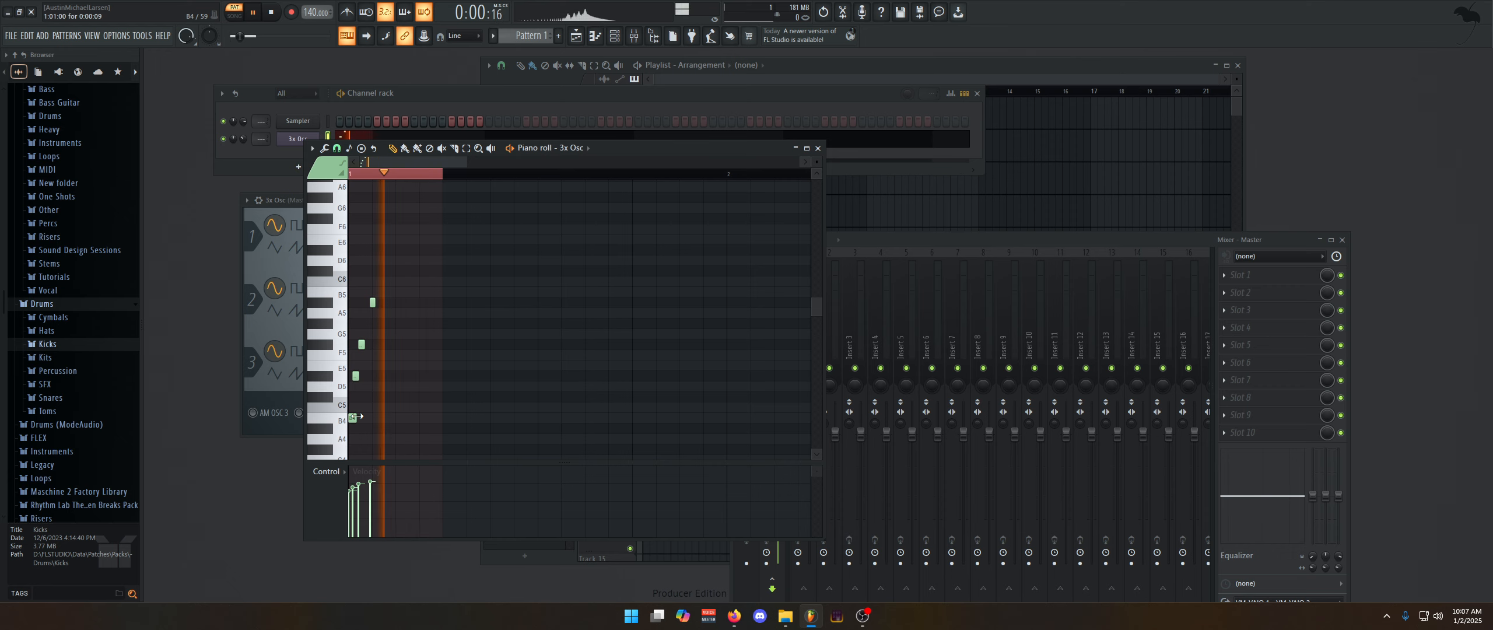
key("space")
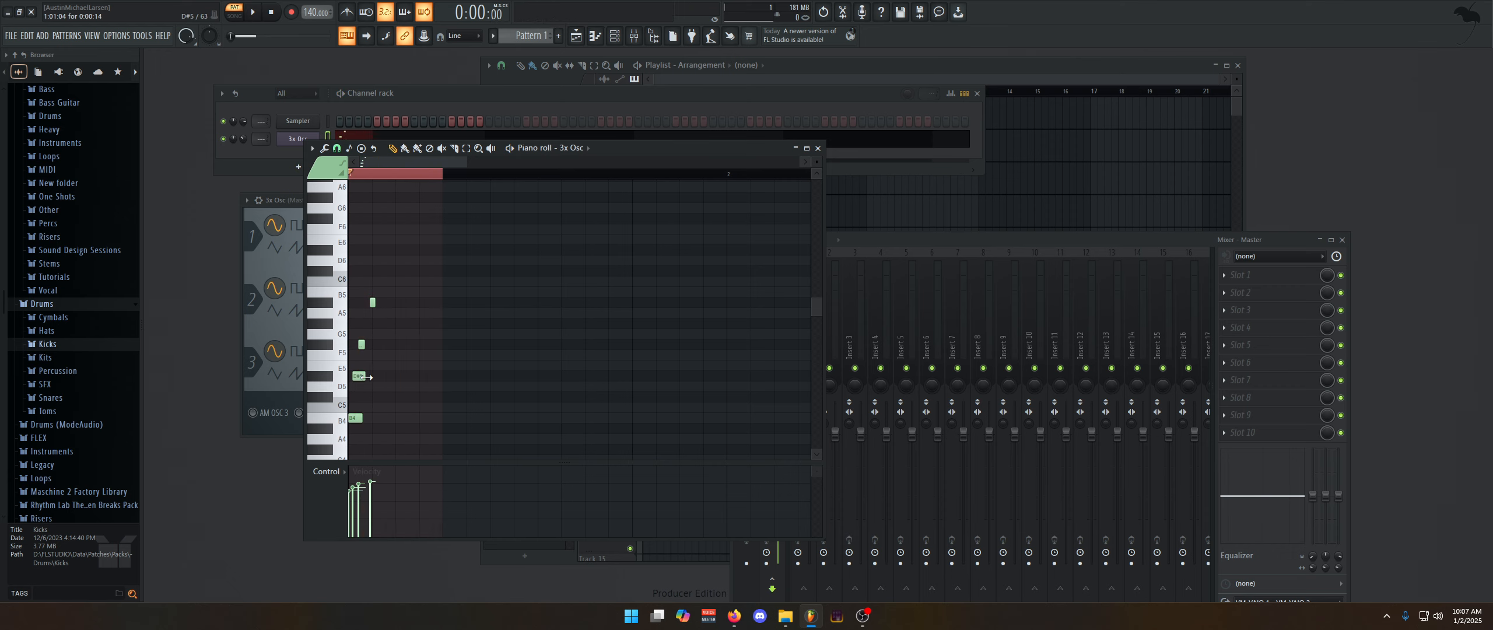
key("space")
left_click_drag(363, 344, 370, 344)
left_click_drag(373, 302, 376, 303)
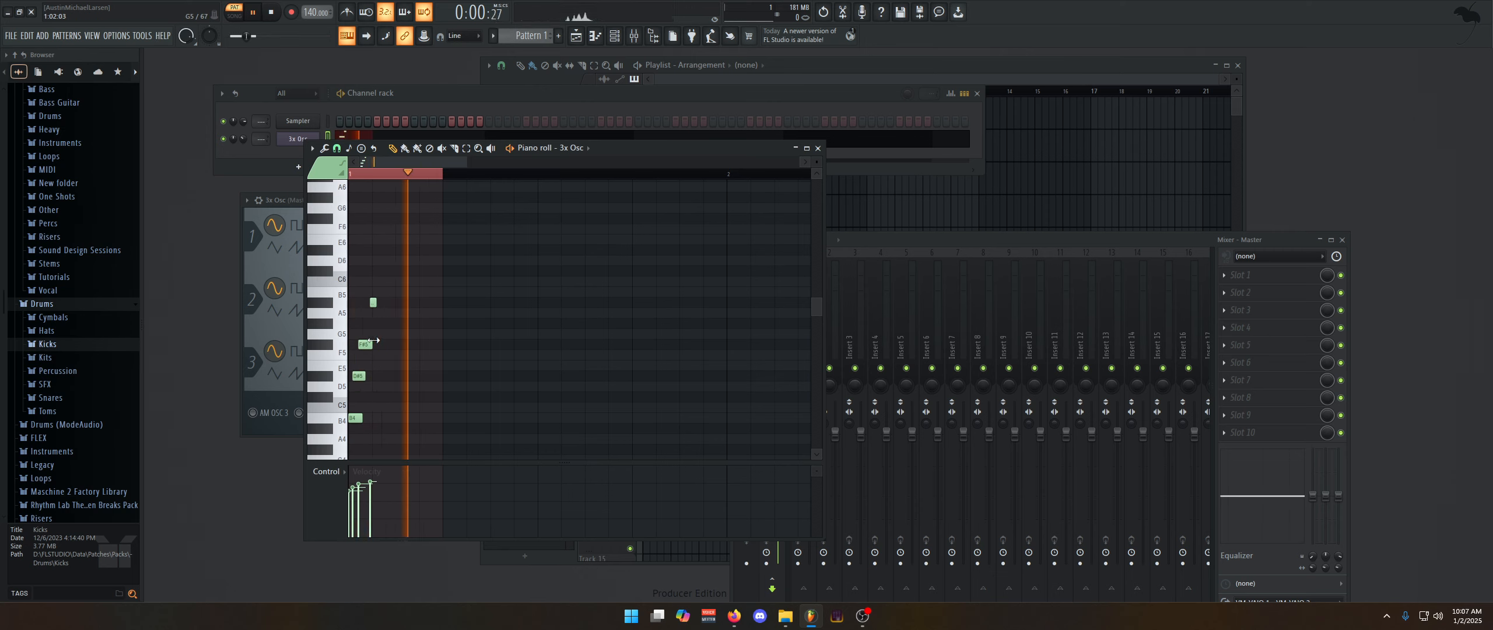
Shape the 3x Osc volume envelope with shorter attack and hold times, close the instrument and stop playback.
left_click(281, 259)
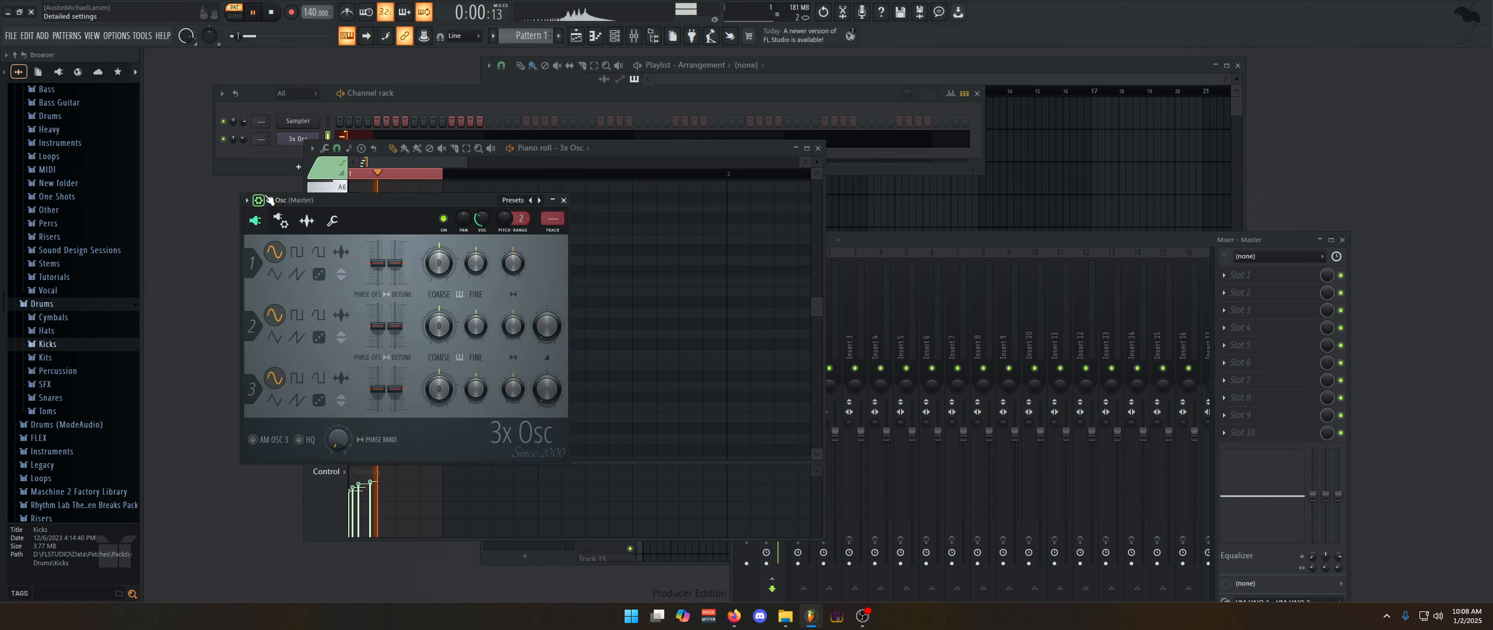
key("space")
left_click(281, 221)
key("space")
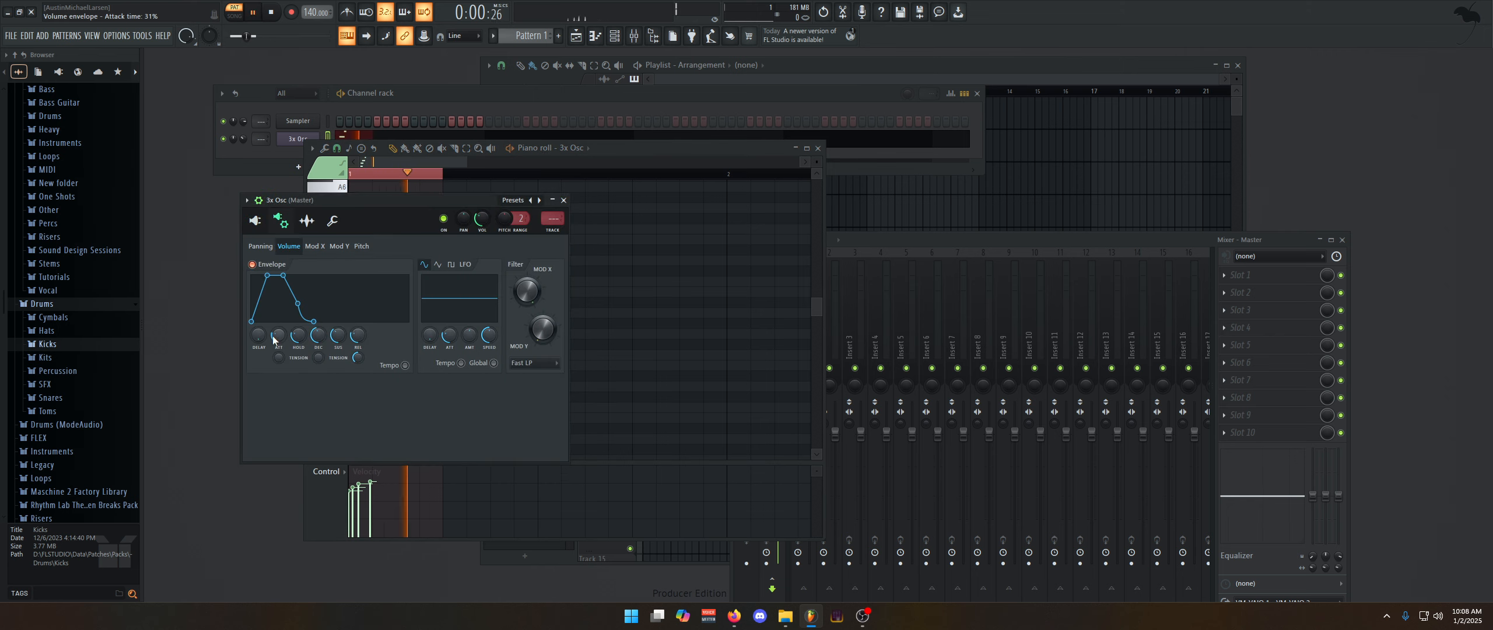
left_click_drag(338, 336, 299, 340)
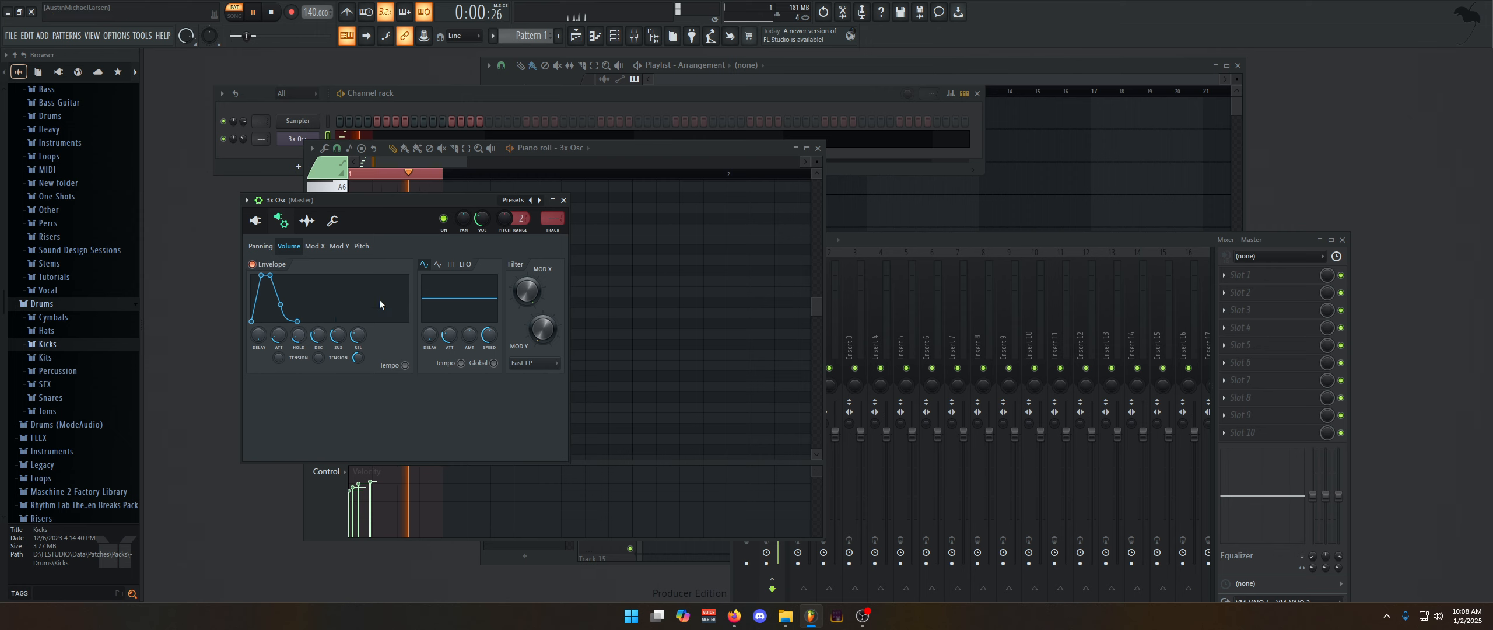
left_click(564, 200)
key("space")
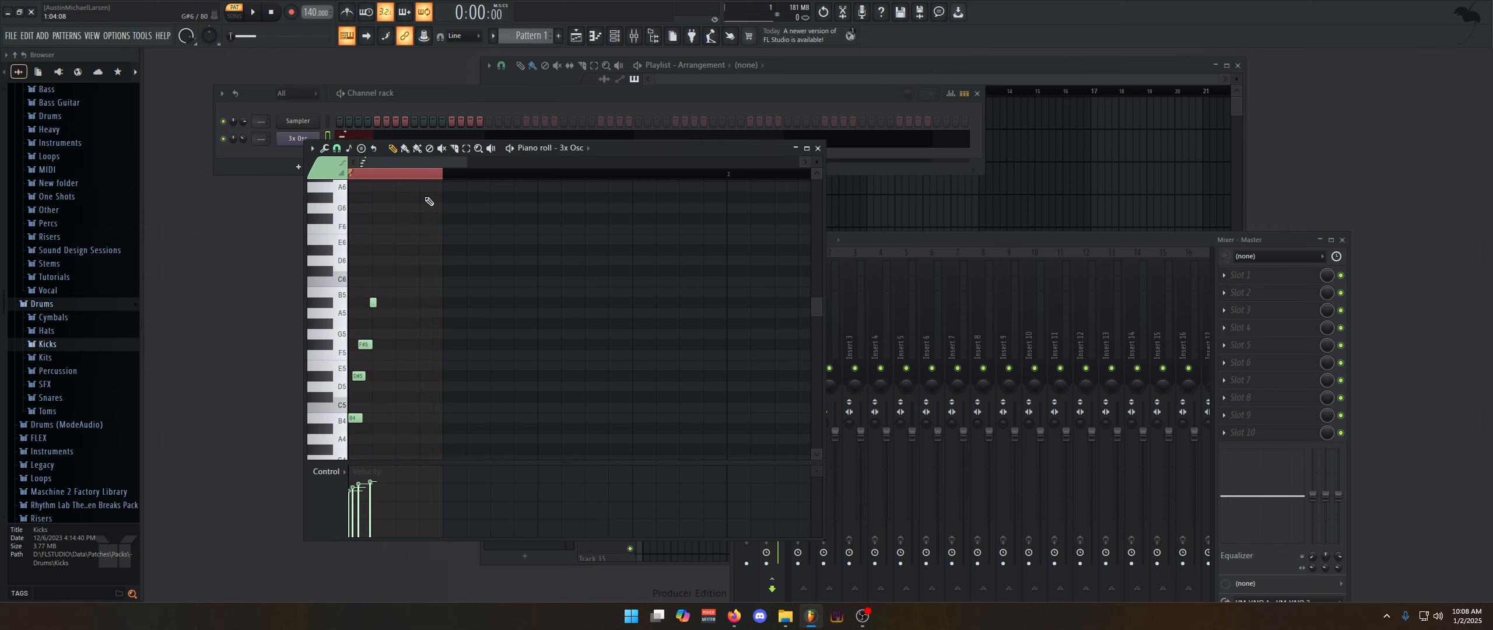
Select all four strummed notes and audition the looped beat.
mouse_move(432, 180)
left_mouse_down()
mouse_move(401, 179)
mouse_move(441, 177)
left_mouse_up()
key("space")
key("space")
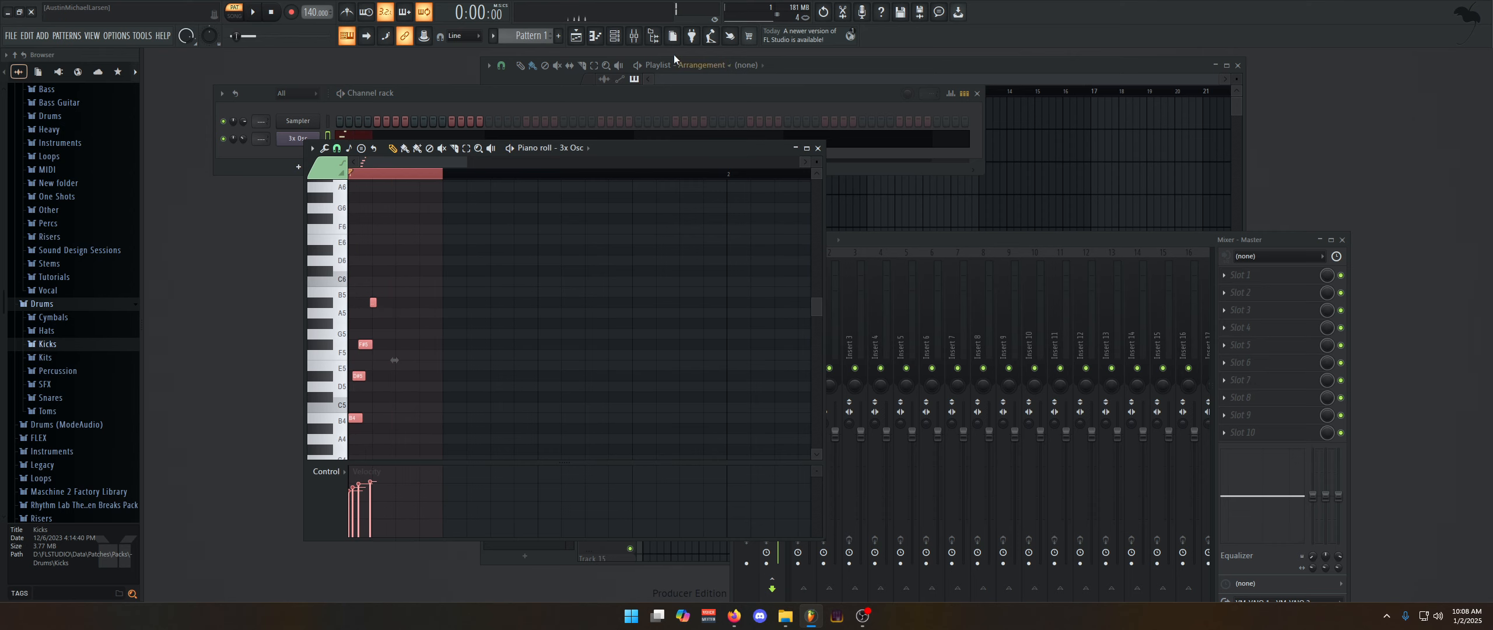
Open an Edison audio editor on the Master track, show the mixer and place Edison beside the piano roll.
key("F9")
key("F9")
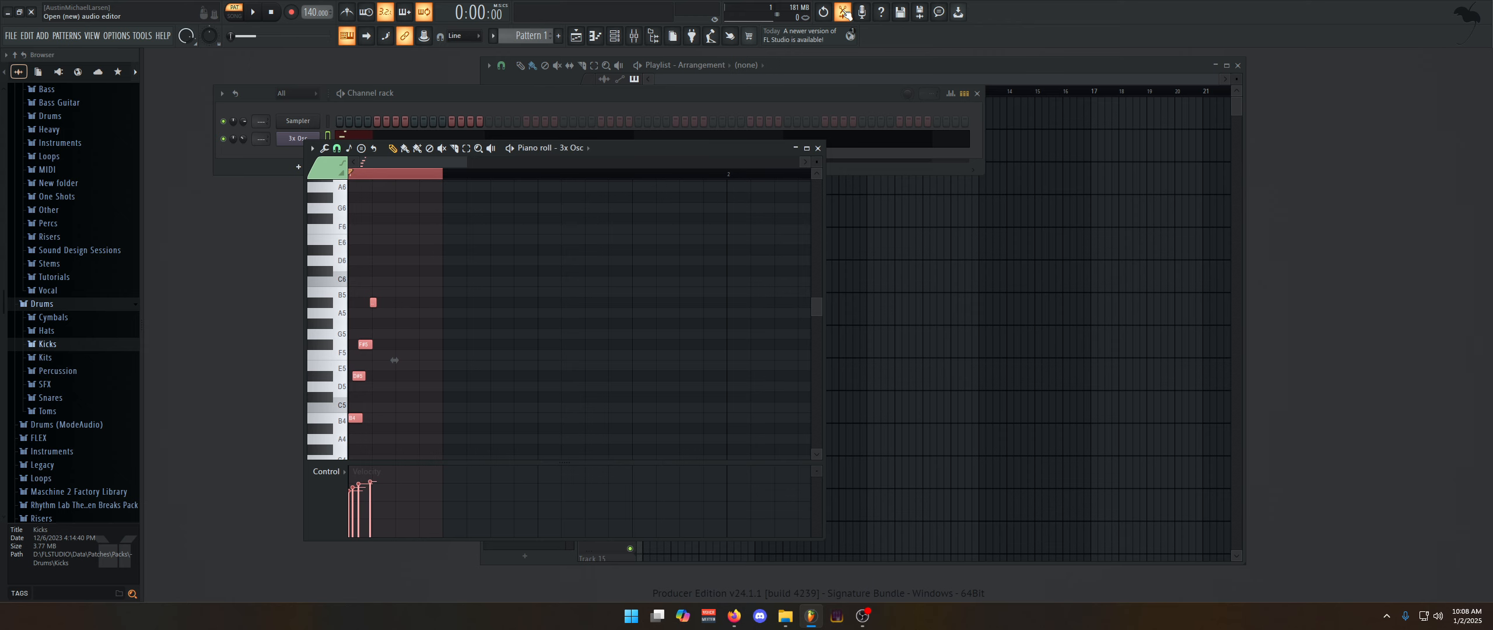
left_click(840, 13)
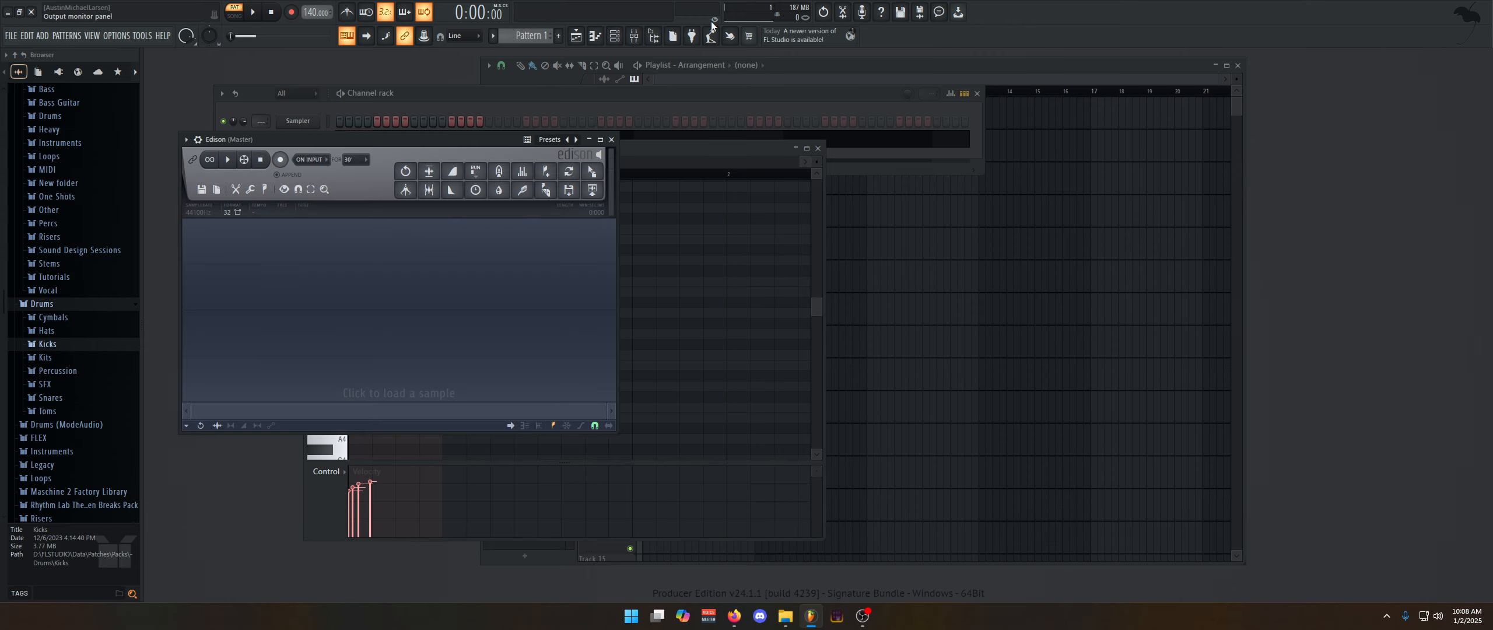
left_click(633, 40)
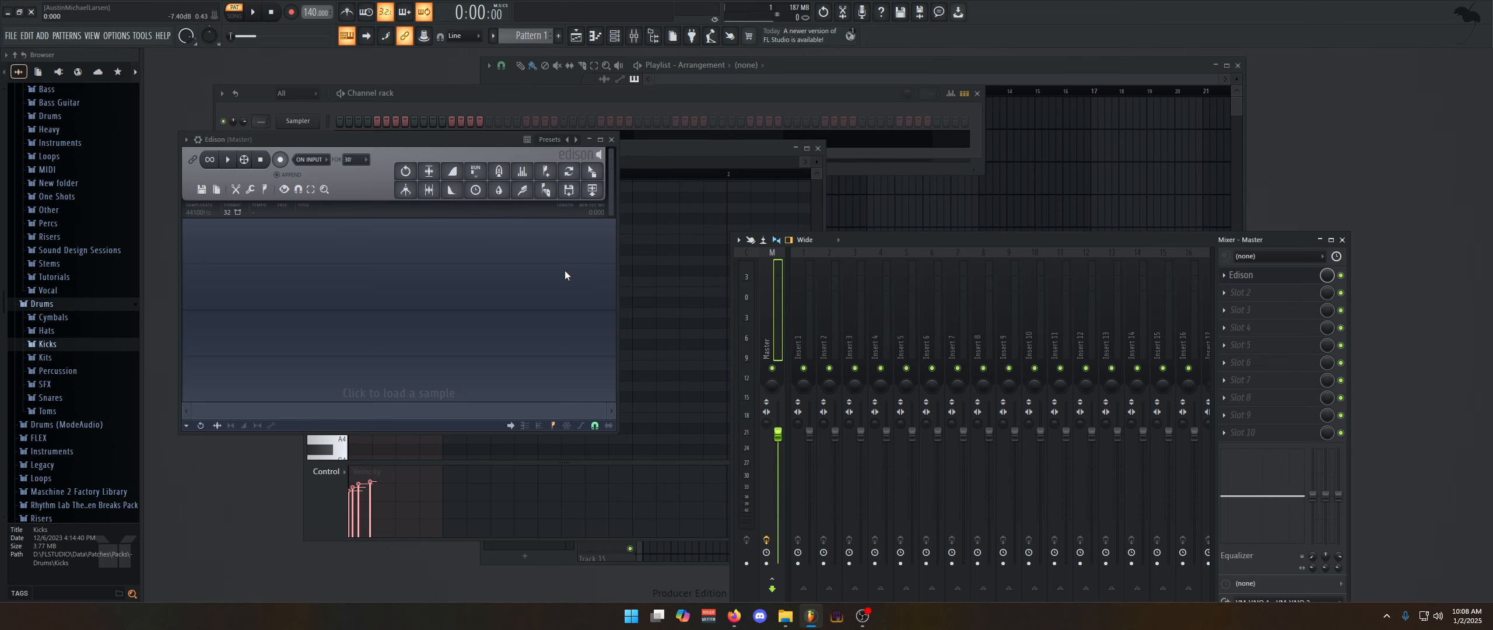
left_click_drag(485, 146, 1228, 165)
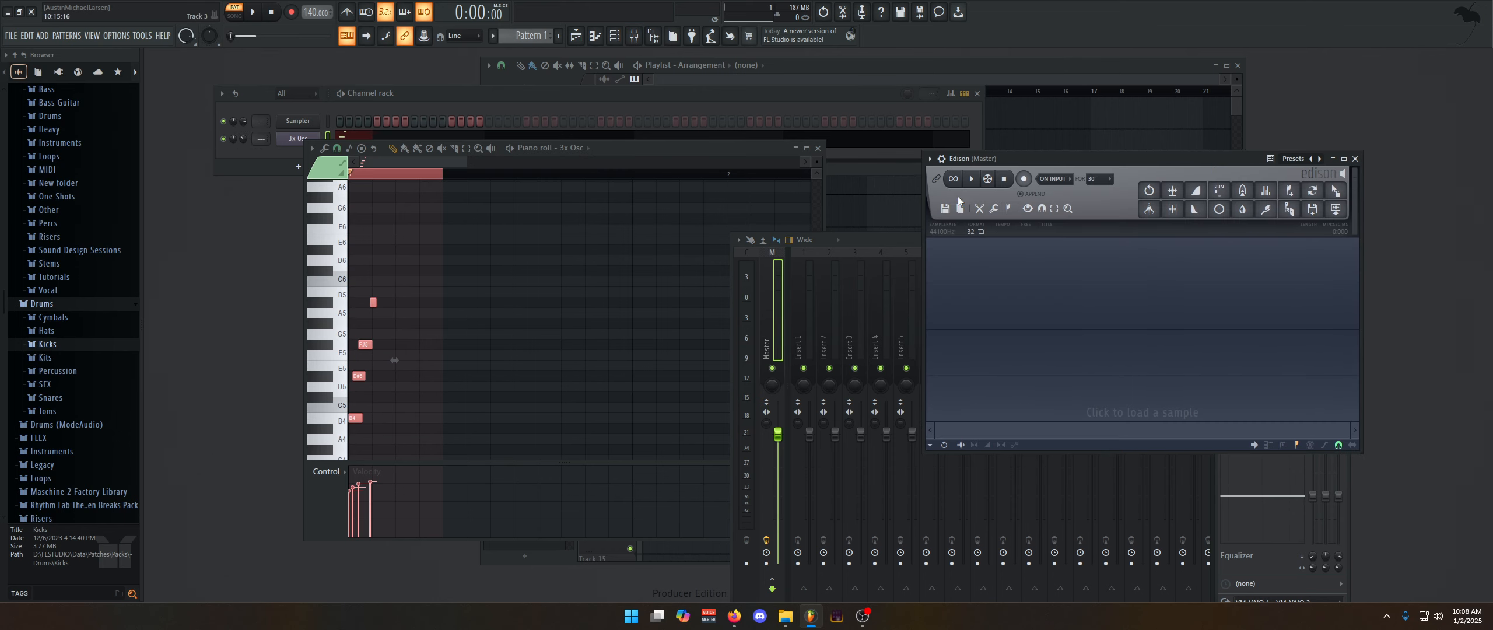
Extend the playback loop just past bar 2 and record the strummed chord into Edison.
left_click_drag(442, 174, 797, 175)
left_click(1025, 179)
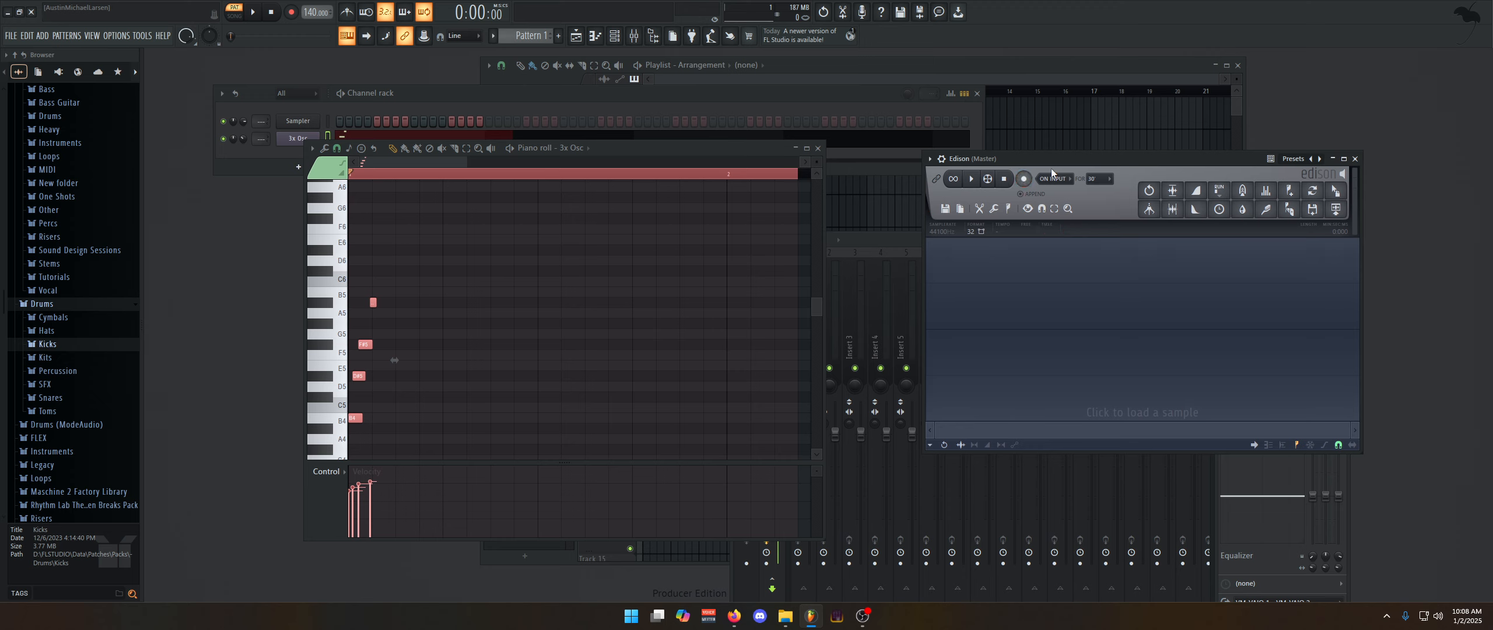
left_click(1025, 179)
key("space")
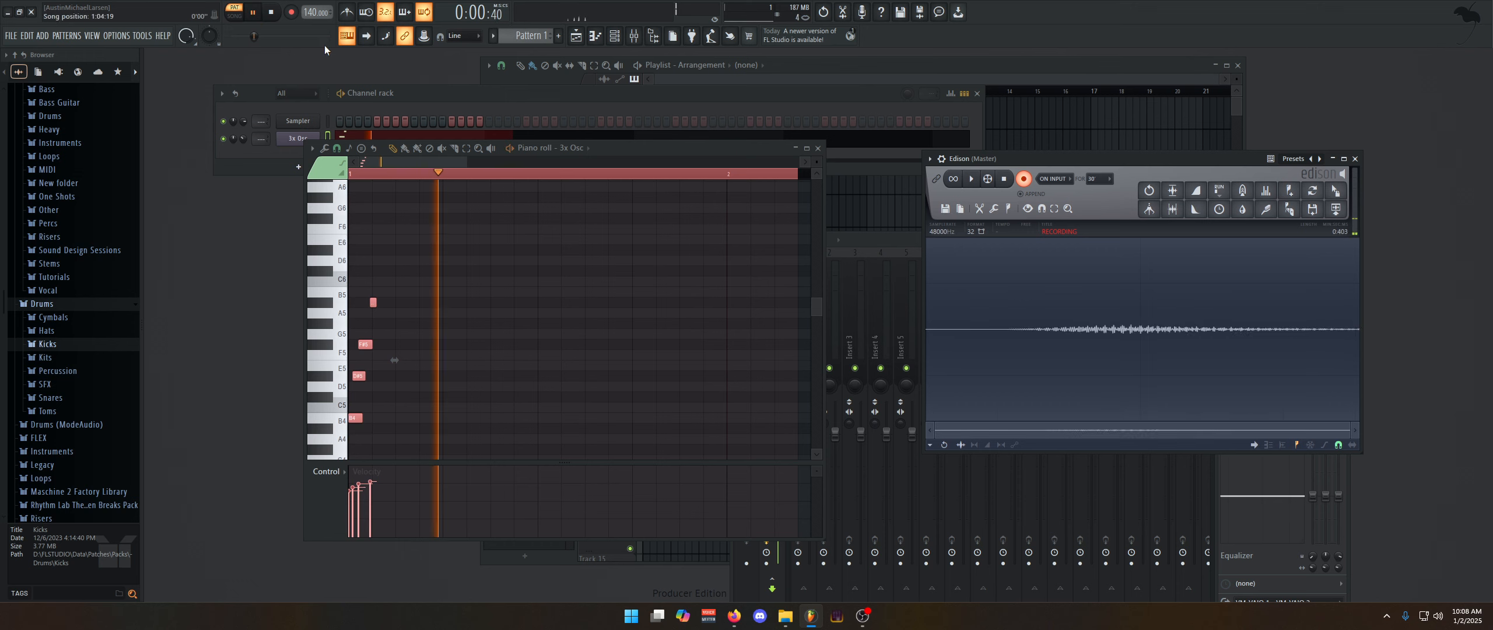
key("space")
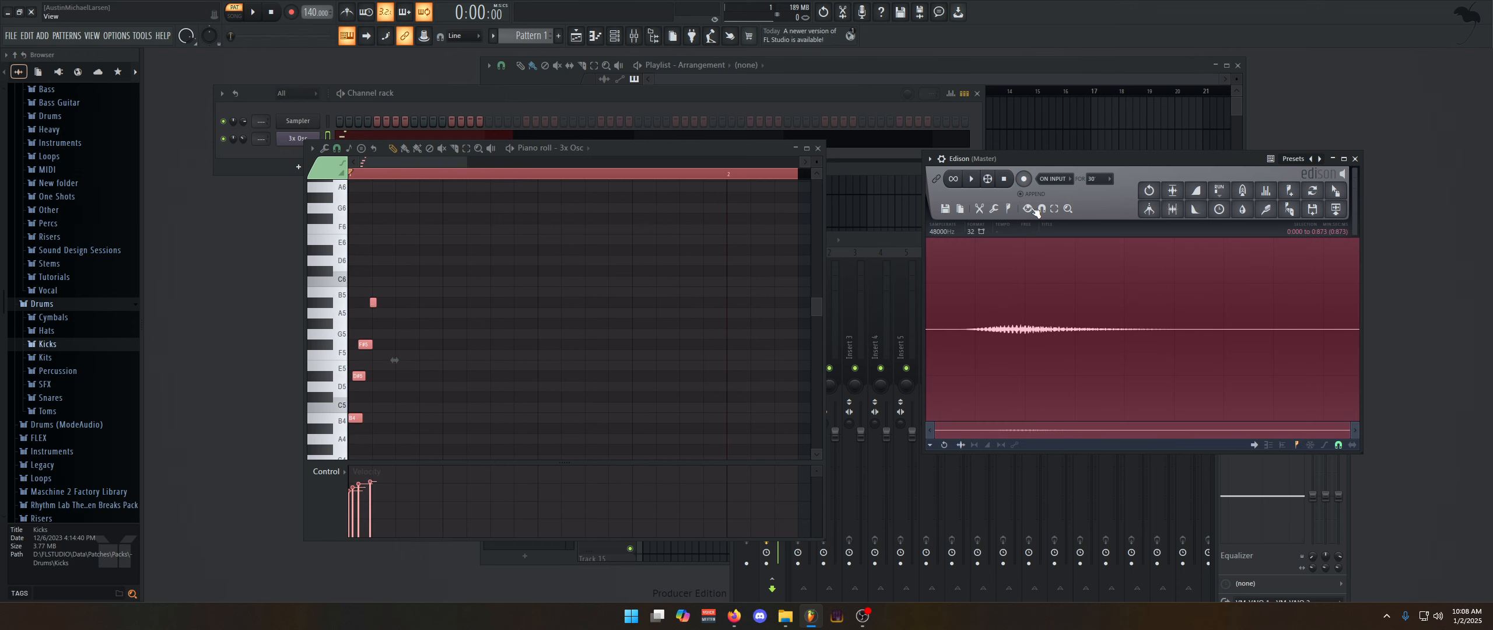
Try Trim all noise & slice up on the recorded chord, and undo it.
left_click(1004, 208)
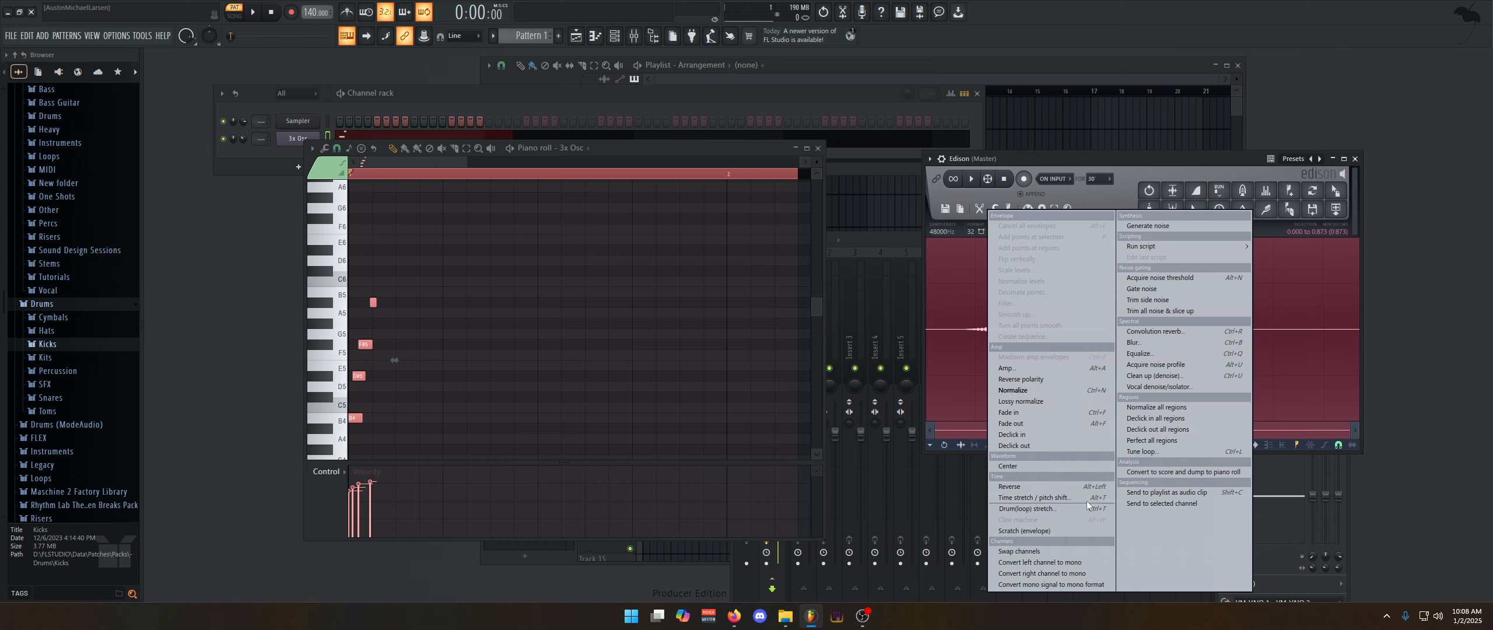
left_click(1187, 313)
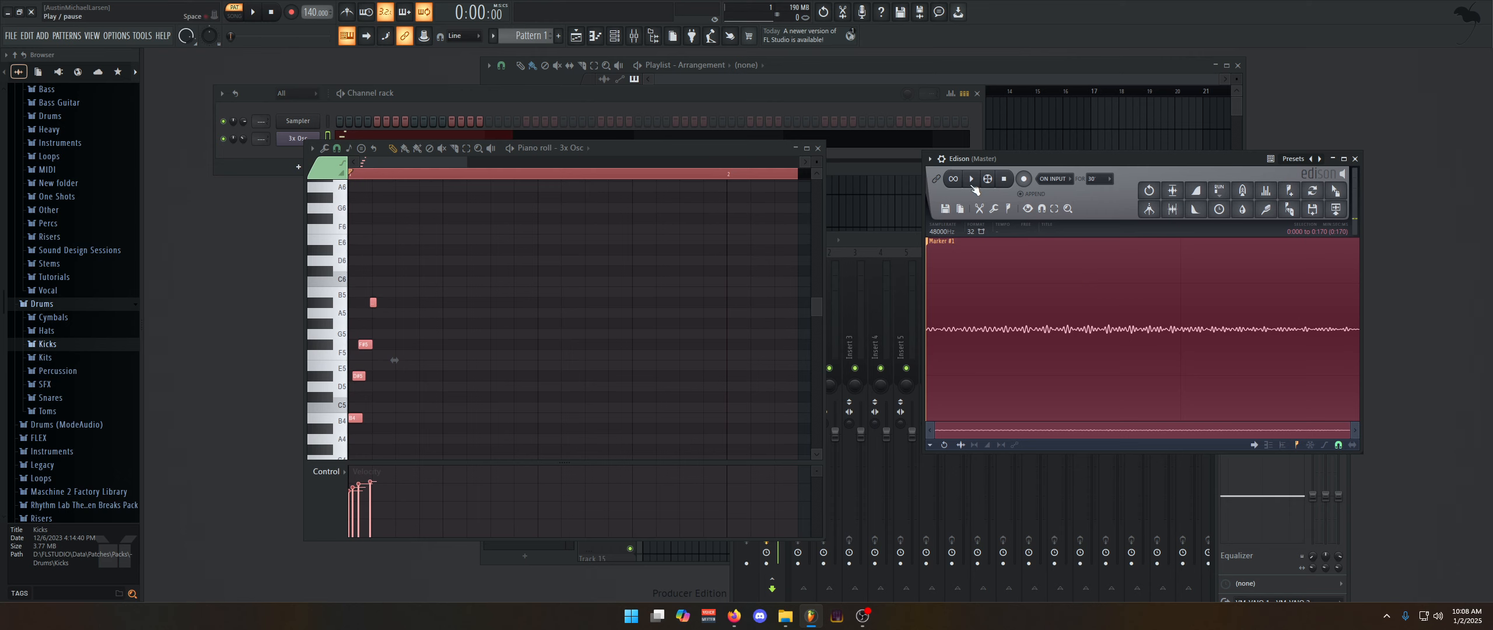
key("ctrl+z")
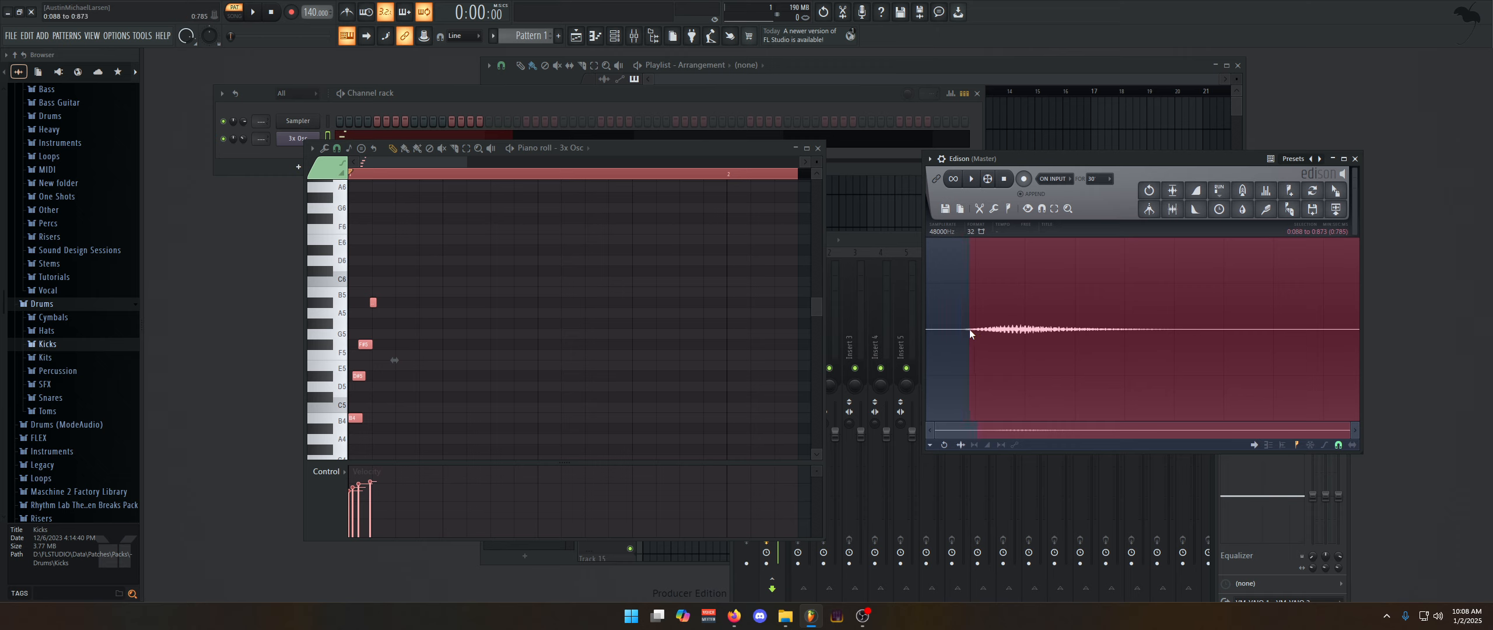
Remove the silence before the chord and crop the recording to its first 0.463 seconds.
key("space")
left_click_drag(969, 329, 964, 329)
key("space")
left_click(966, 330)
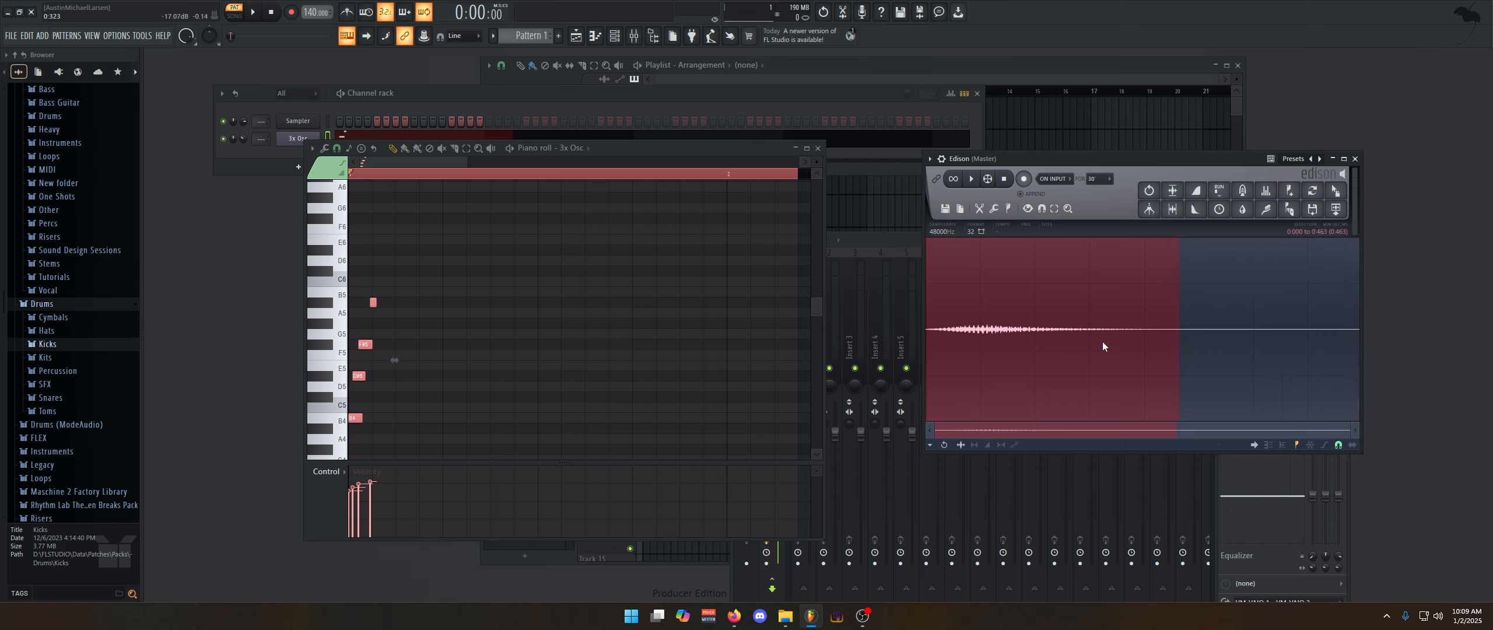
key("ctrl+Delete")
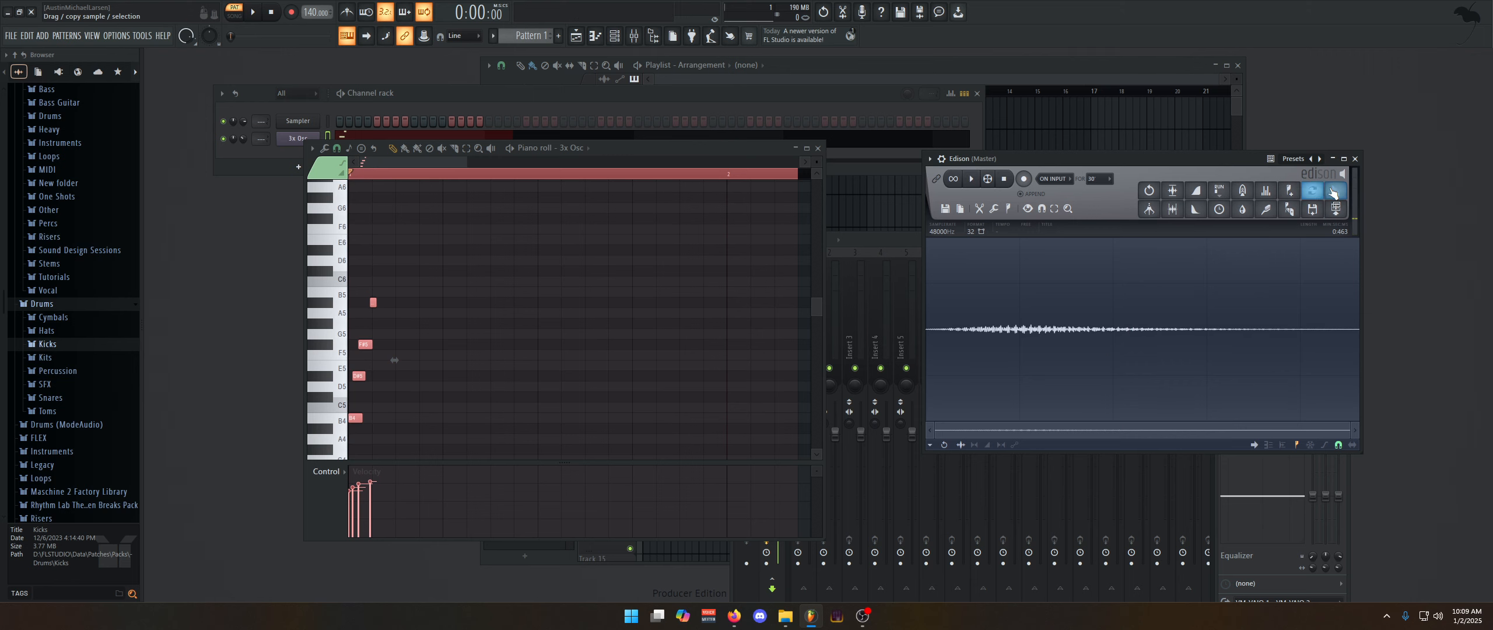
Load the cropped sample into a new Sampler channel, try its Normalize effect and delete that channel.
left_click_drag(1333, 192, 298, 157)
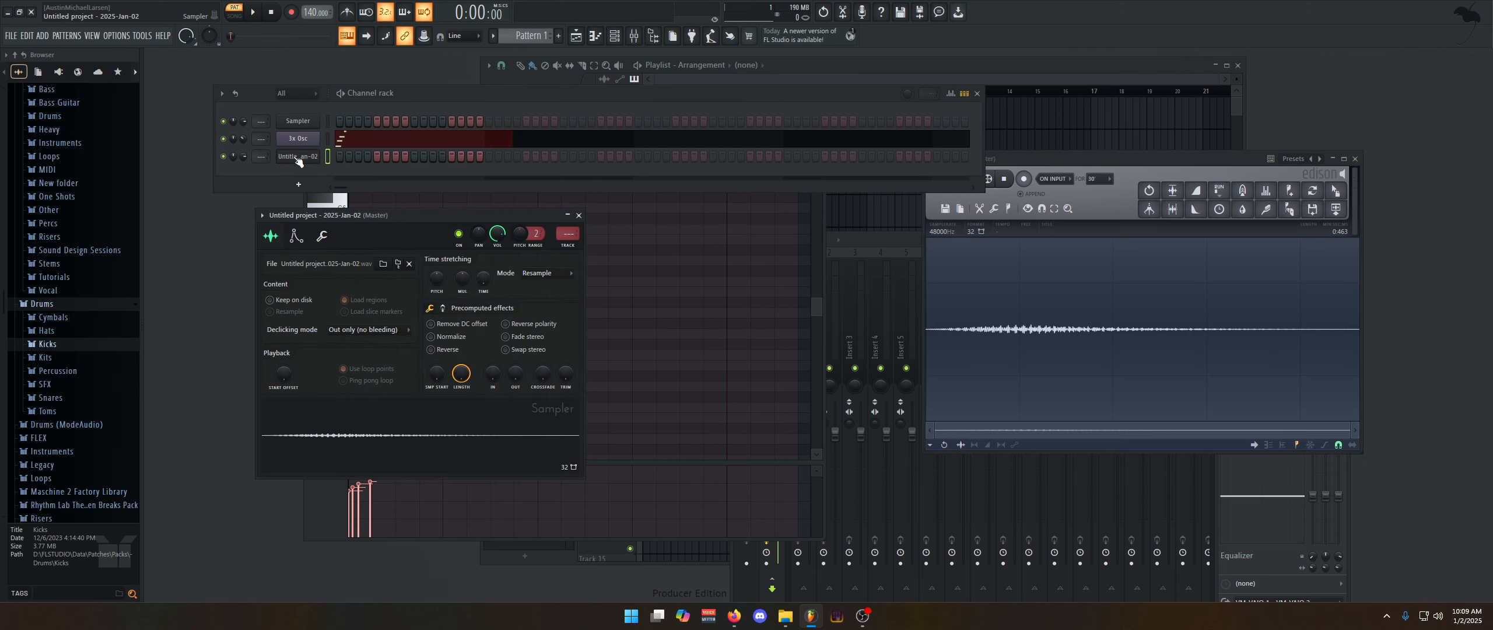
left_click(431, 336)
key("ctrl+z")
left_click(566, 216)
right_click(318, 156)
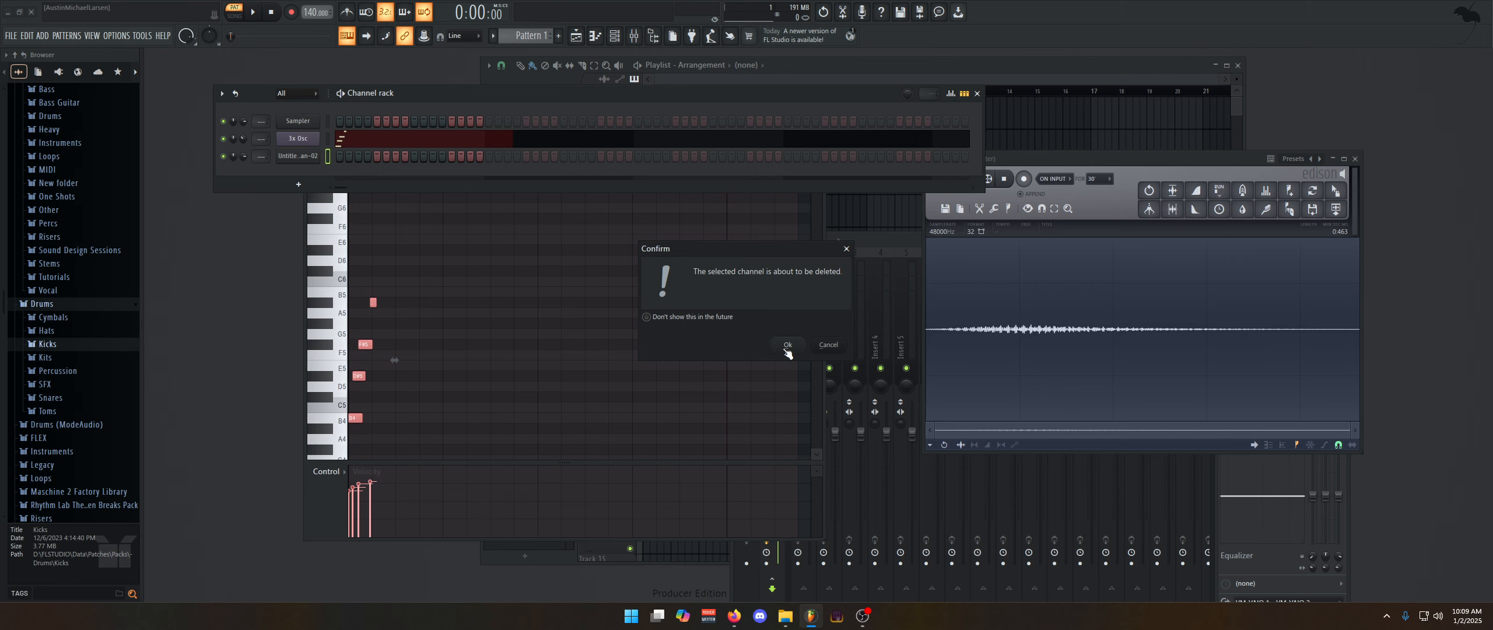
left_click(787, 345)
Normalize the cropped chord recording in Edison and play it back.
left_click(993, 208)
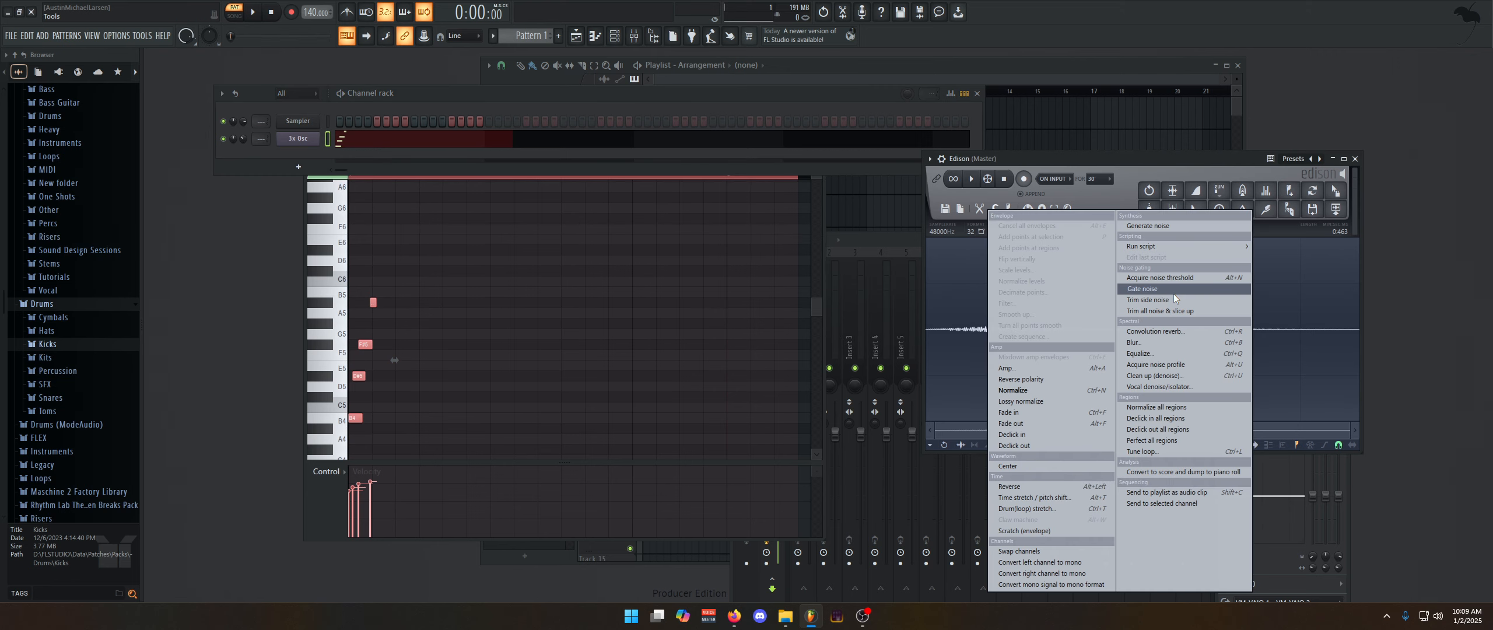
left_click(1176, 375)
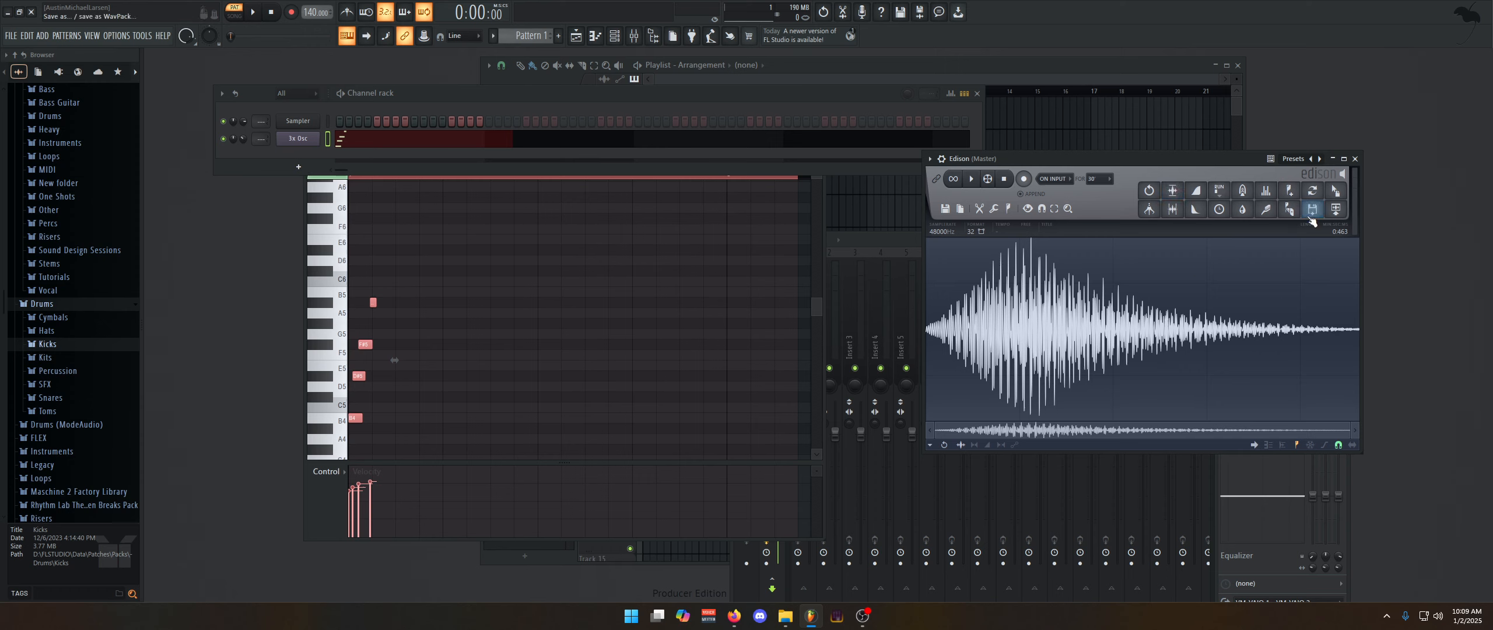
left_click(970, 182)
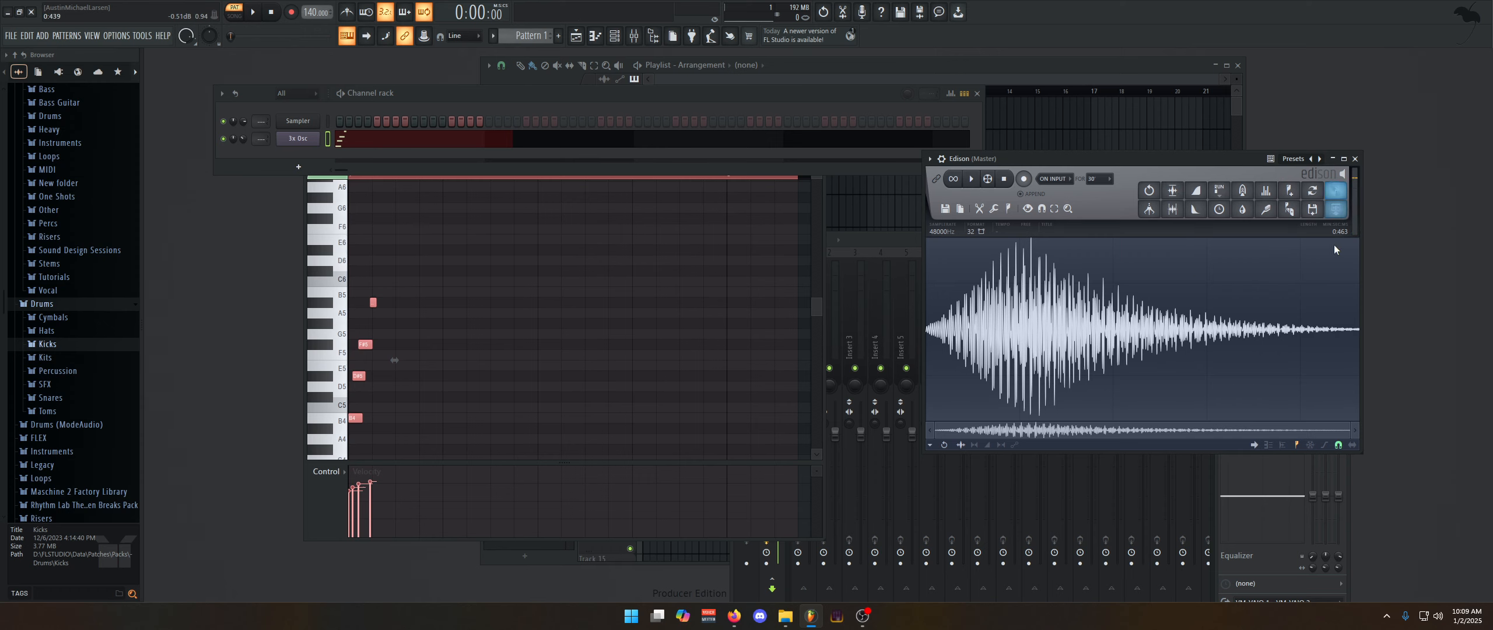
Try fading out the whole recording, audition the fade and undo it.
left_click(1195, 210)
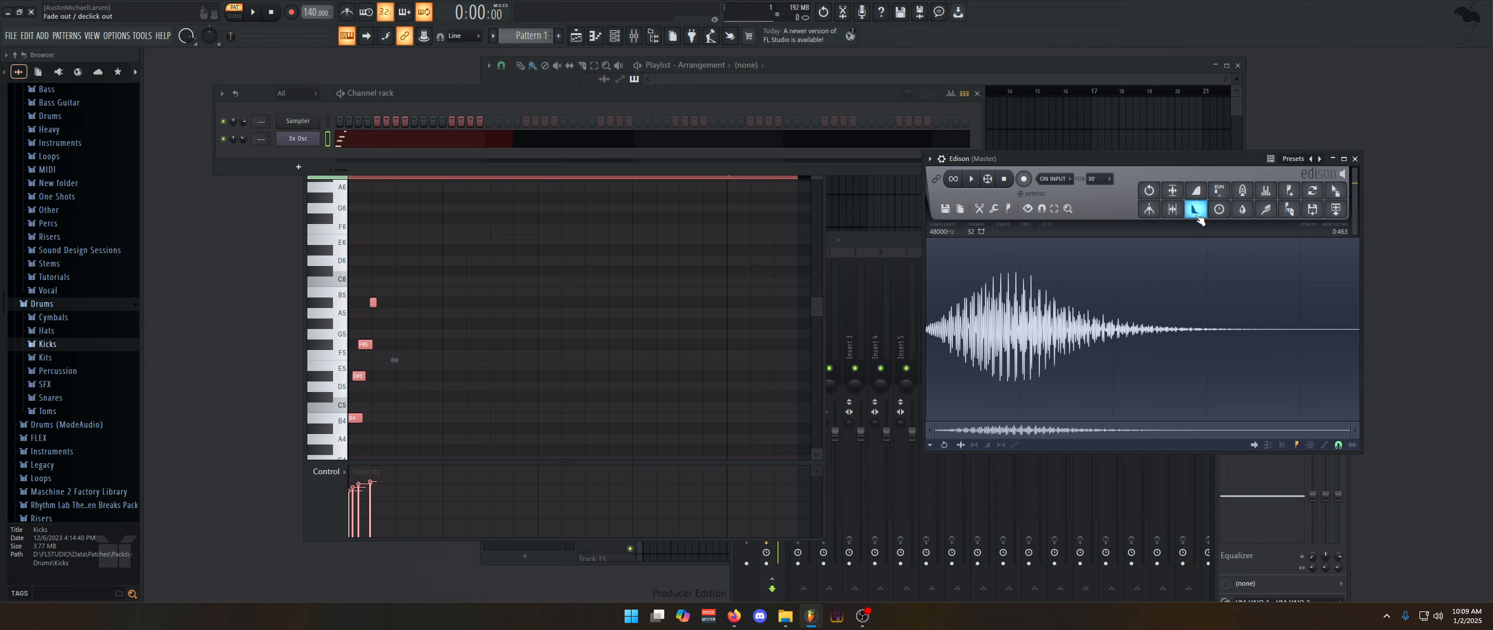
key("ctrl+z")
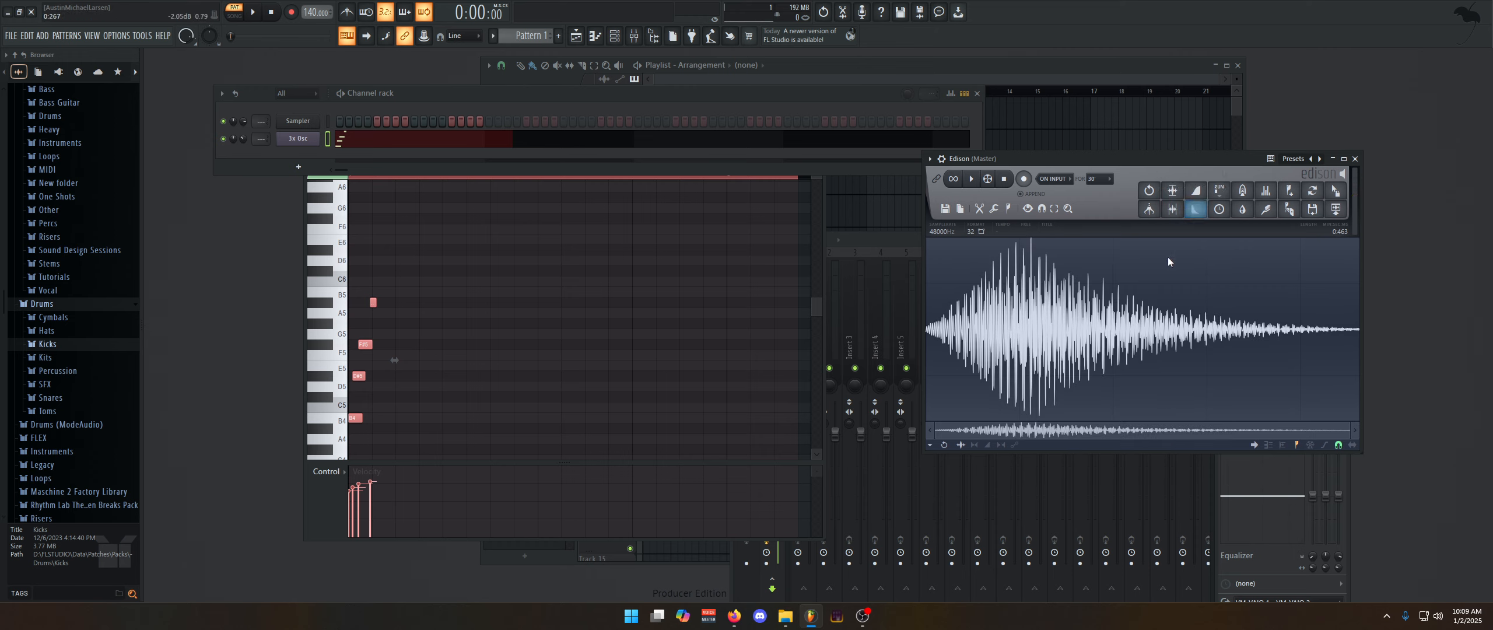
left_click(990, 210)
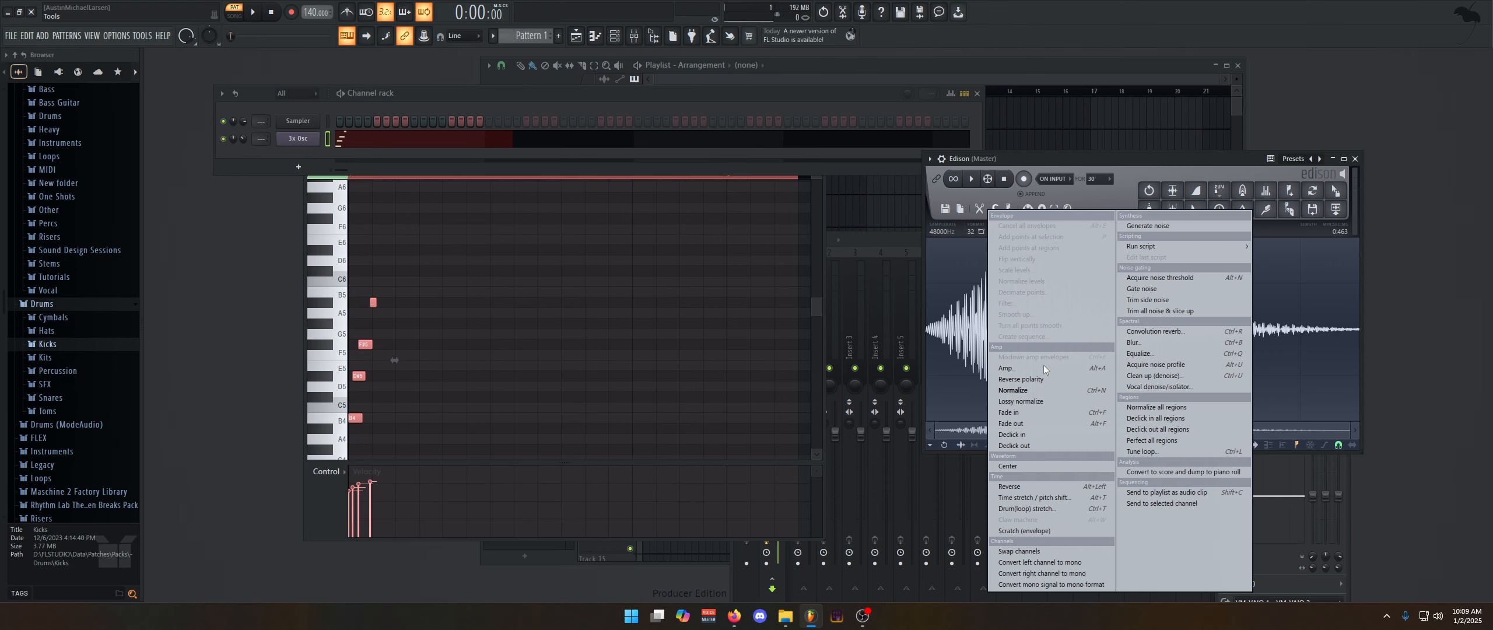
left_click(1048, 424)
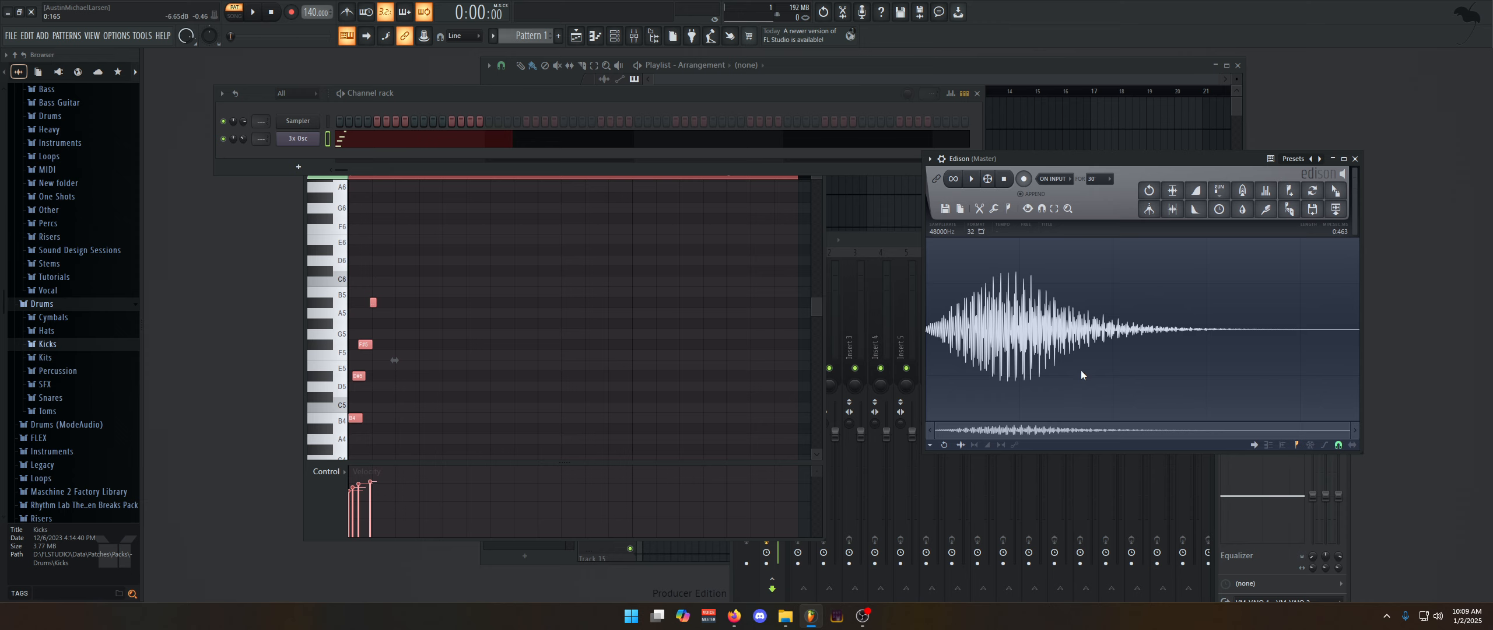
key("space")
key("ctrl+z")
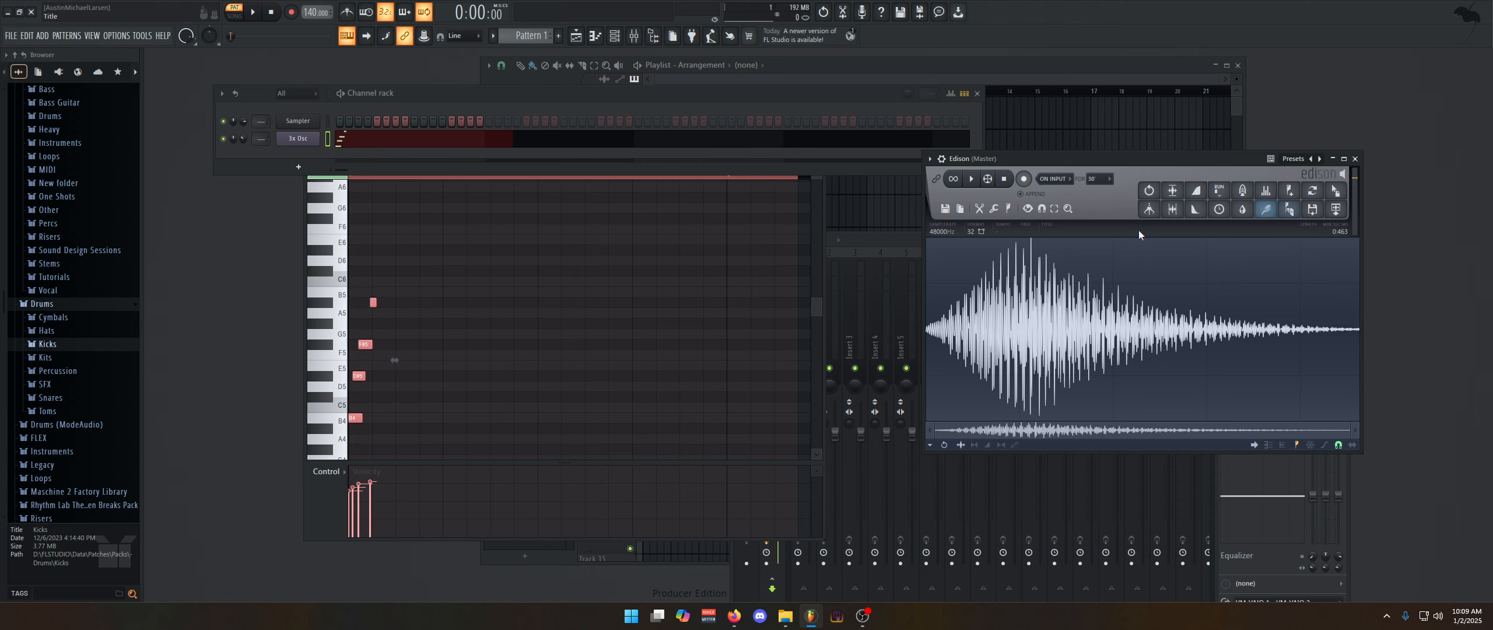
Switch Edison to its volume envelope, lower the envelope's end point slightly and audition the sample.
right_click(1134, 249)
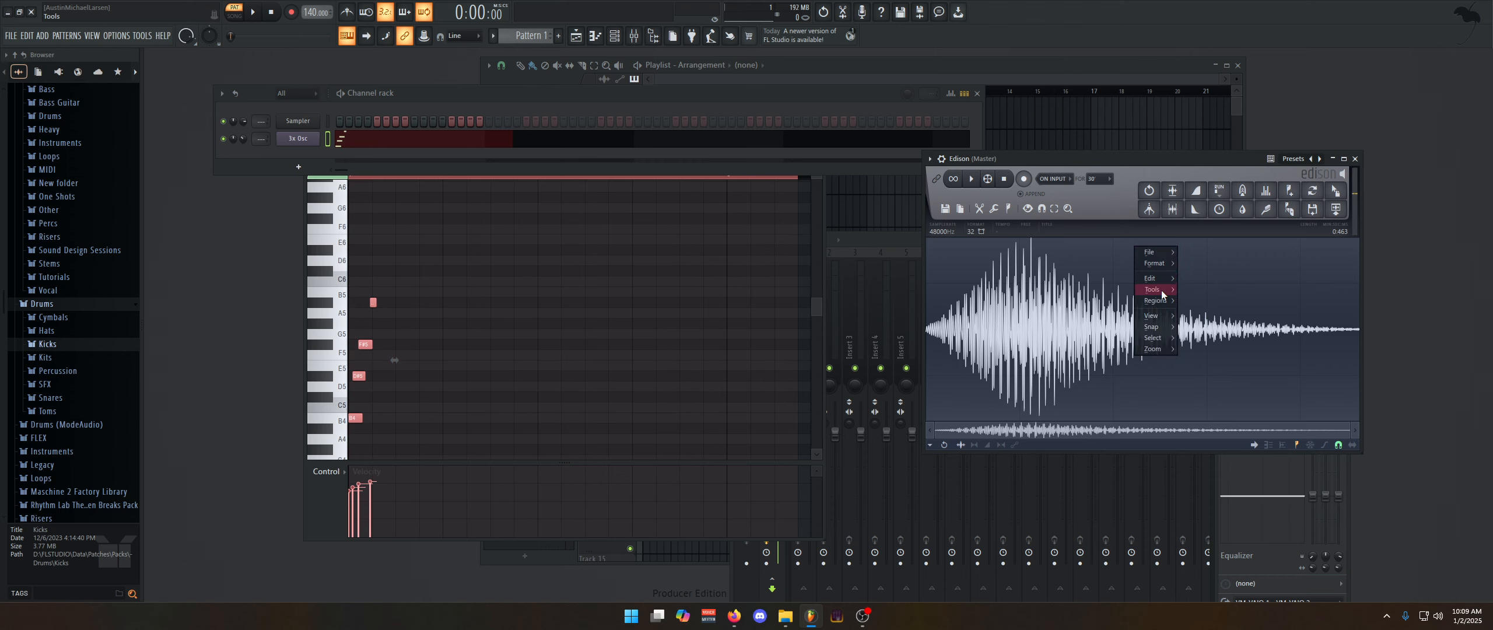
mouse_move(1152, 289)
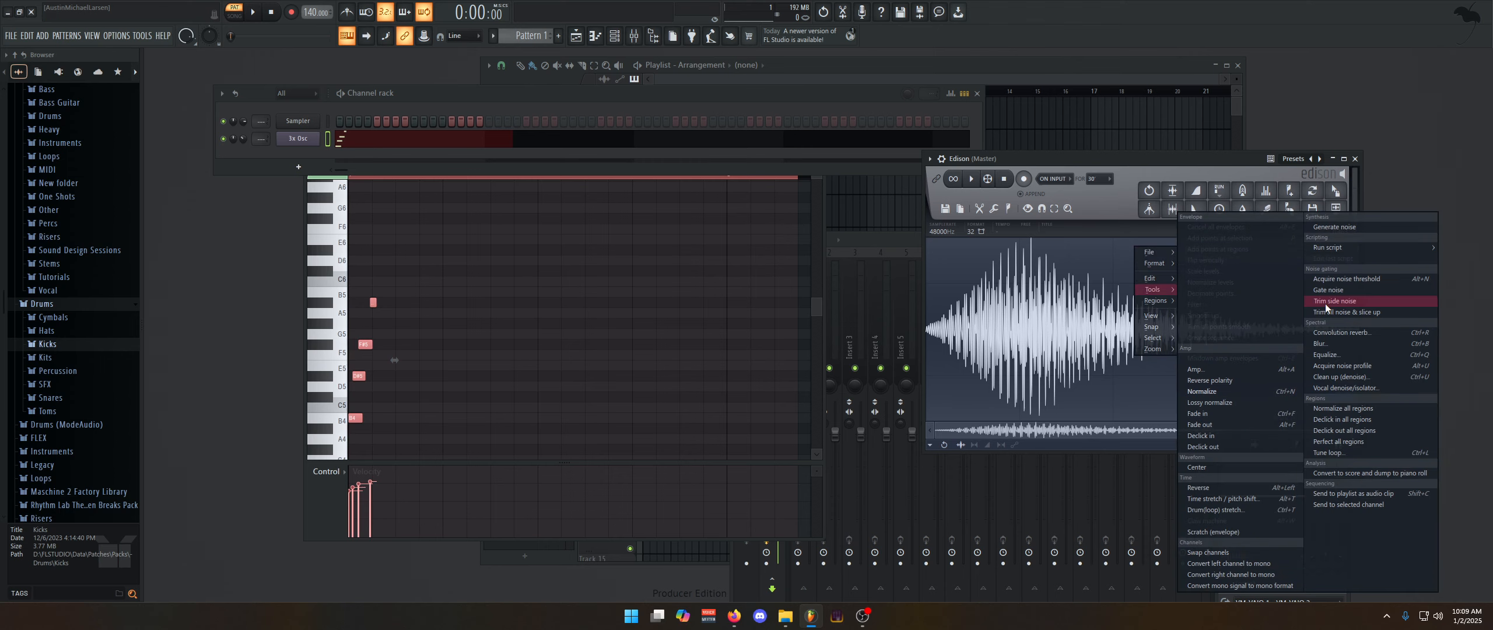
left_click(1039, 448)
left_click(1002, 445)
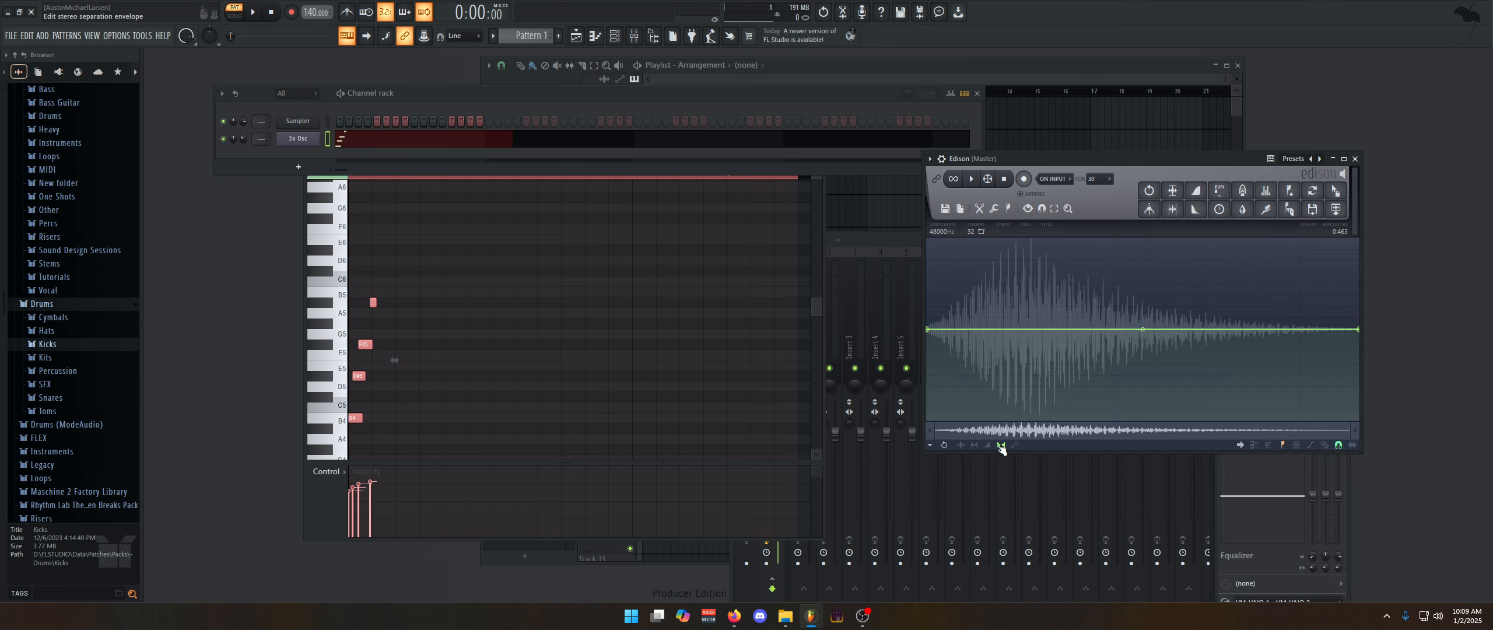
left_click(990, 446)
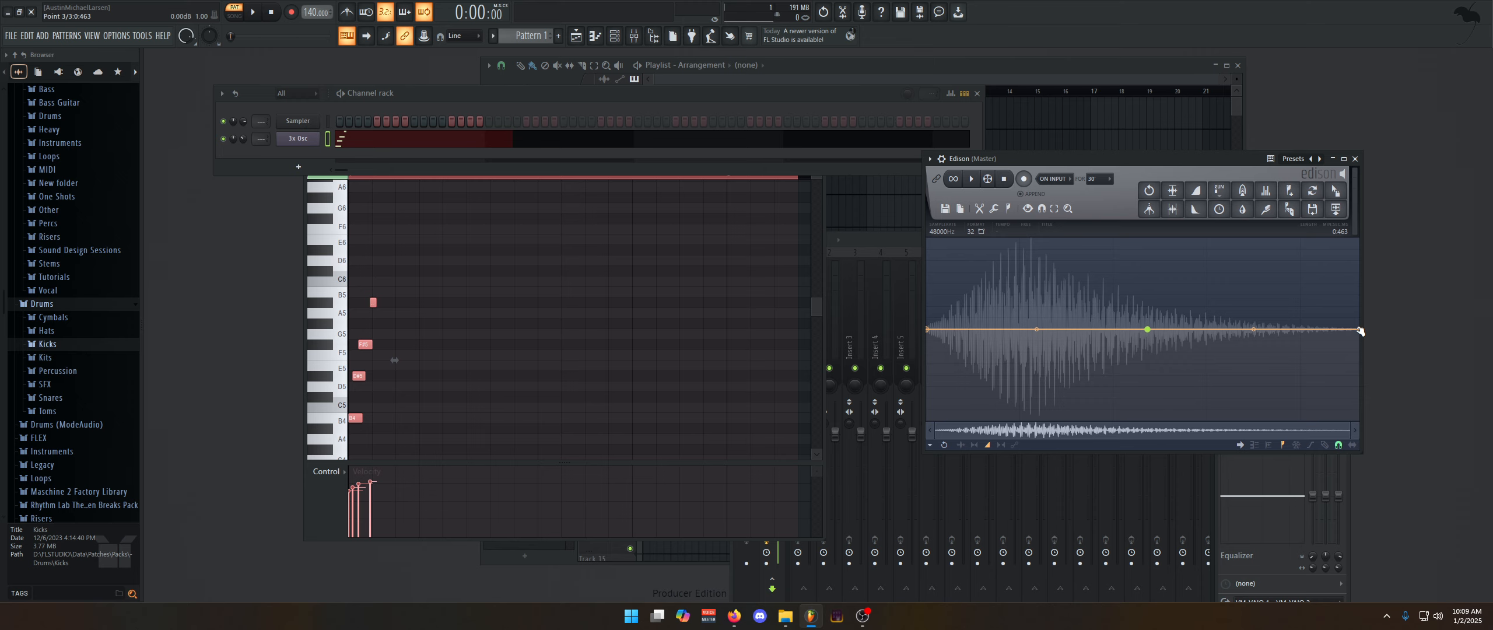
left_click_drag(1361, 331, 1358, 352)
key("space")
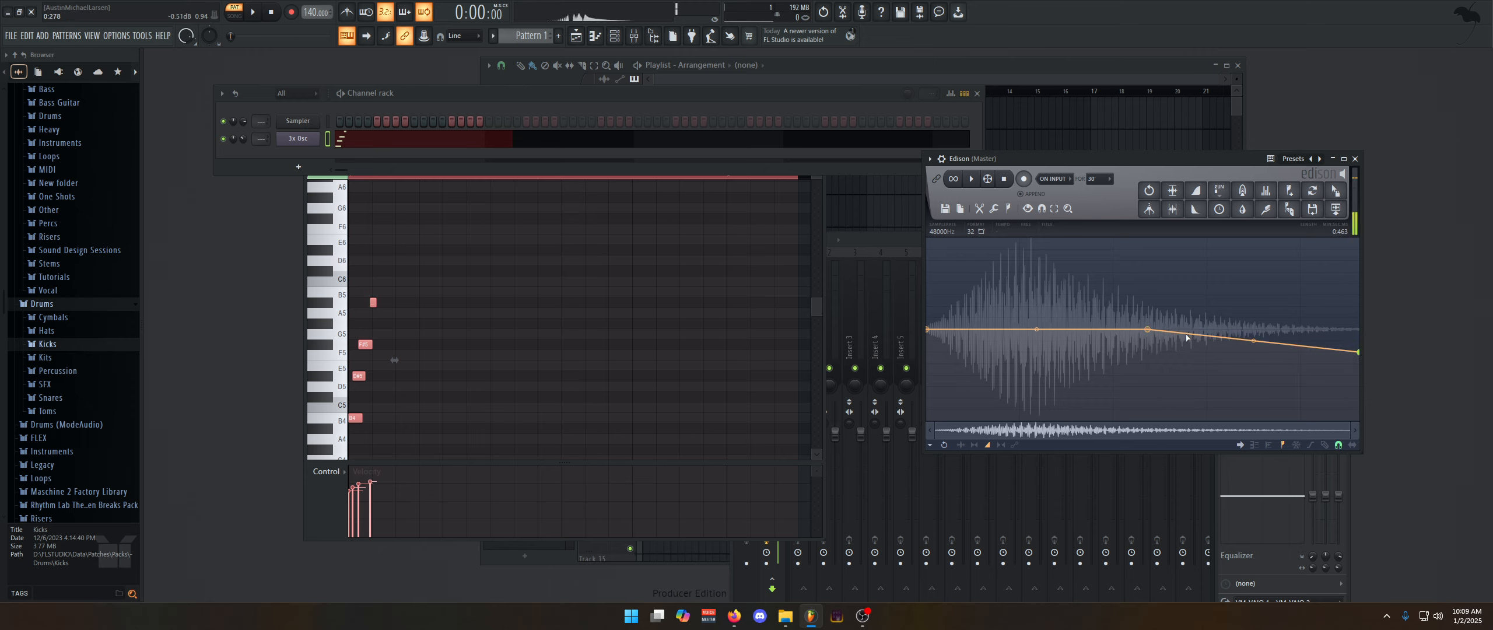
Remove the middle point of the volume envelope, lower the end point to the minimum and audition the fade.
right_click(1147, 330)
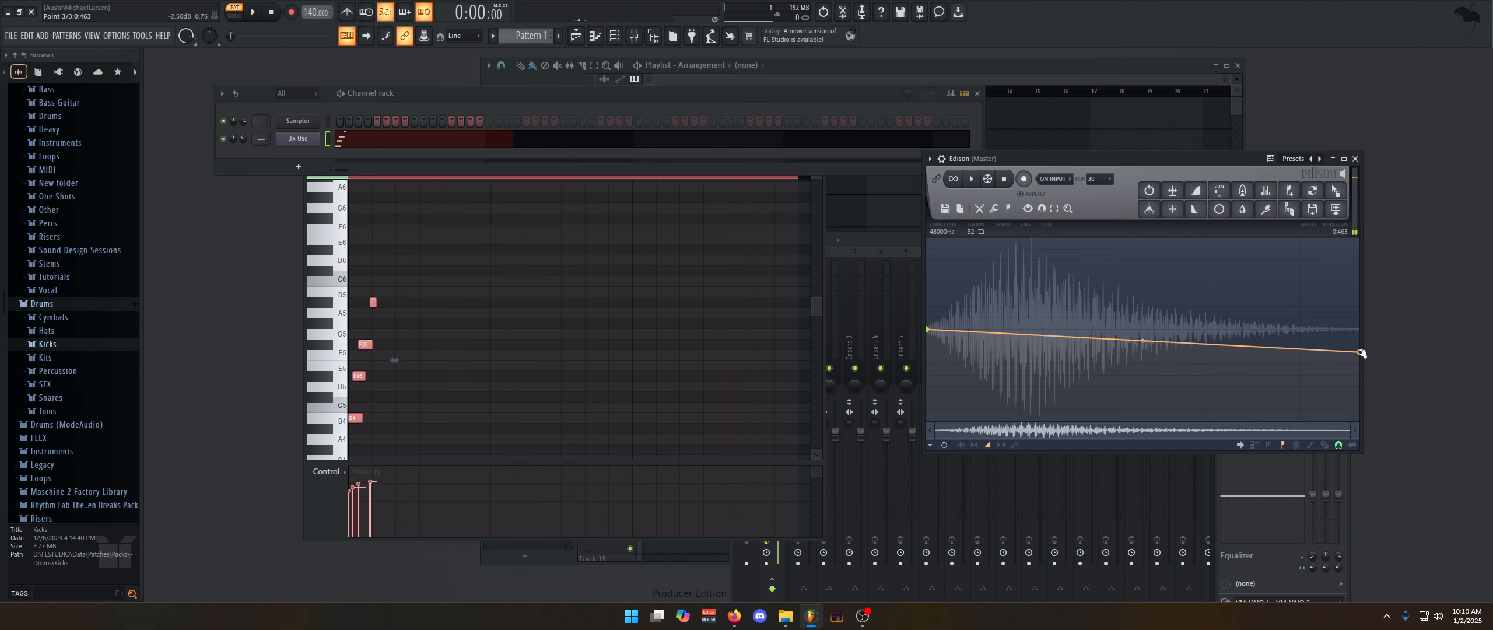
key("space")
left_click_drag(1360, 352, 1350, 420)
key("space")
key("space")
key("space")
Bend the volume envelope into a downward curve, audition it repeatedly and return to the waveform view.
mouse_move(1143, 375)
left_mouse_down()
mouse_move(1142, 418)
mouse_move(1143, 390)
left_mouse_up()
key("space")
key("space")
key("space")
key("space")
key("space")
key("space")
key("space")
key("space")
key("space")
key("space")
key("space")
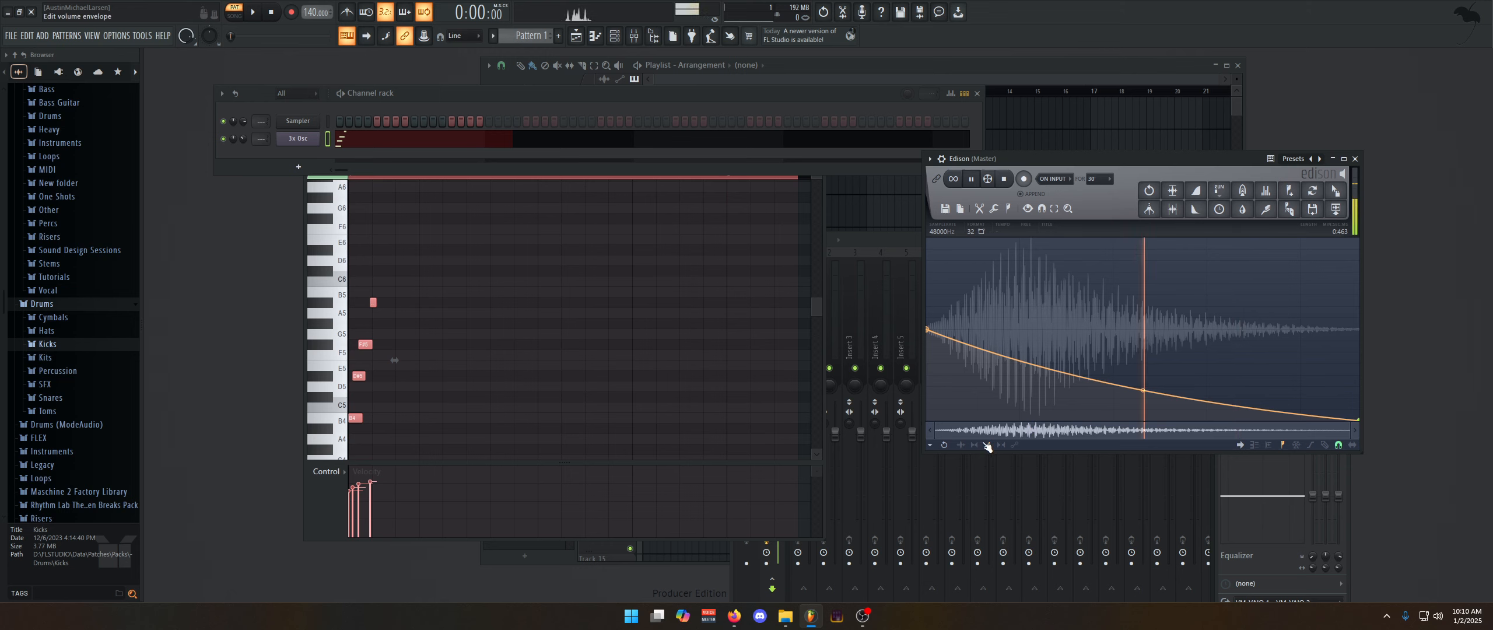
left_click(962, 447)
key("space")
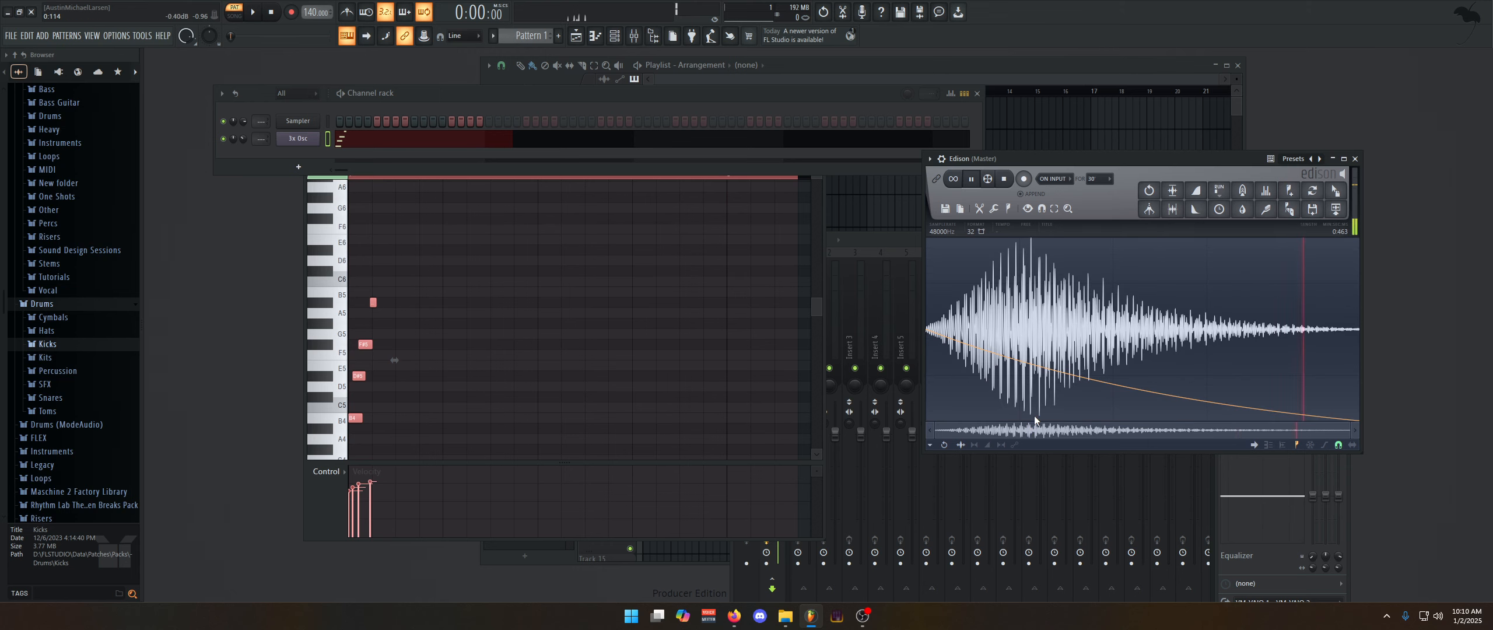
key("space")
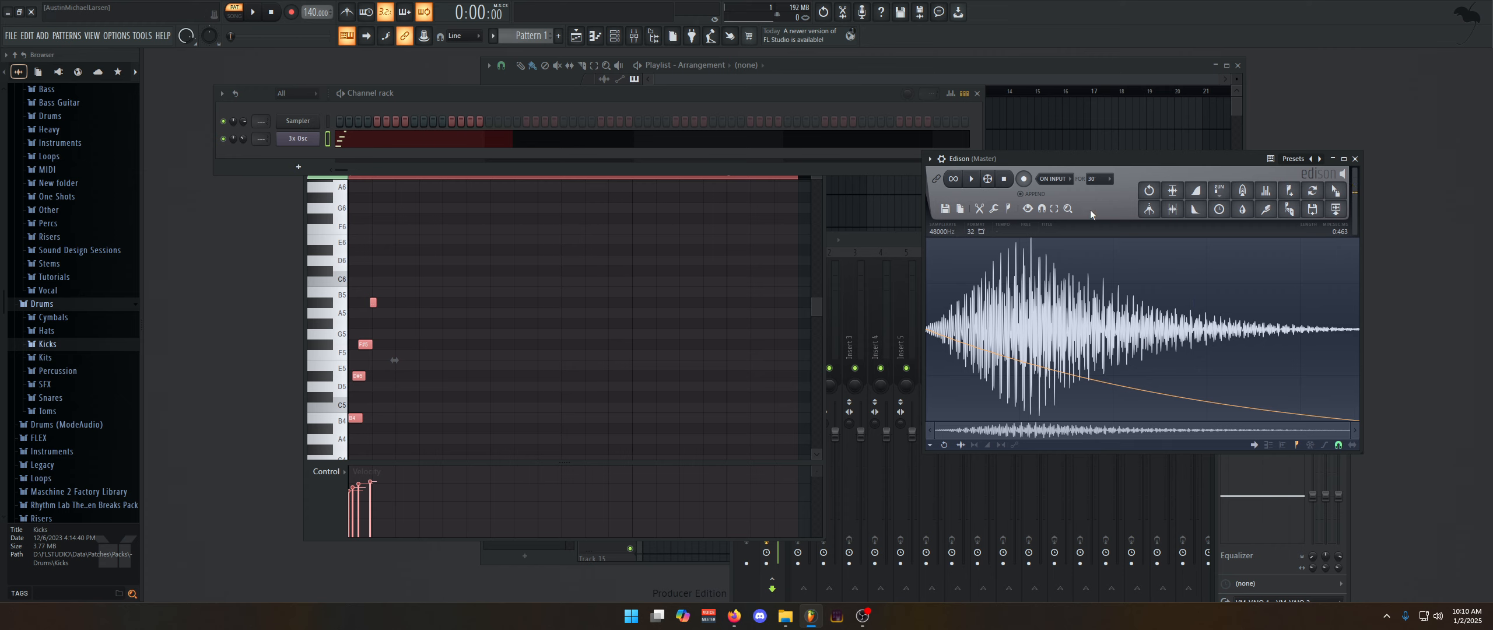
Examine the Time stretcher / pitch shifter, the Amp tool's channel levels and Edison's other processing tools without applying anything.
key("alt+t")
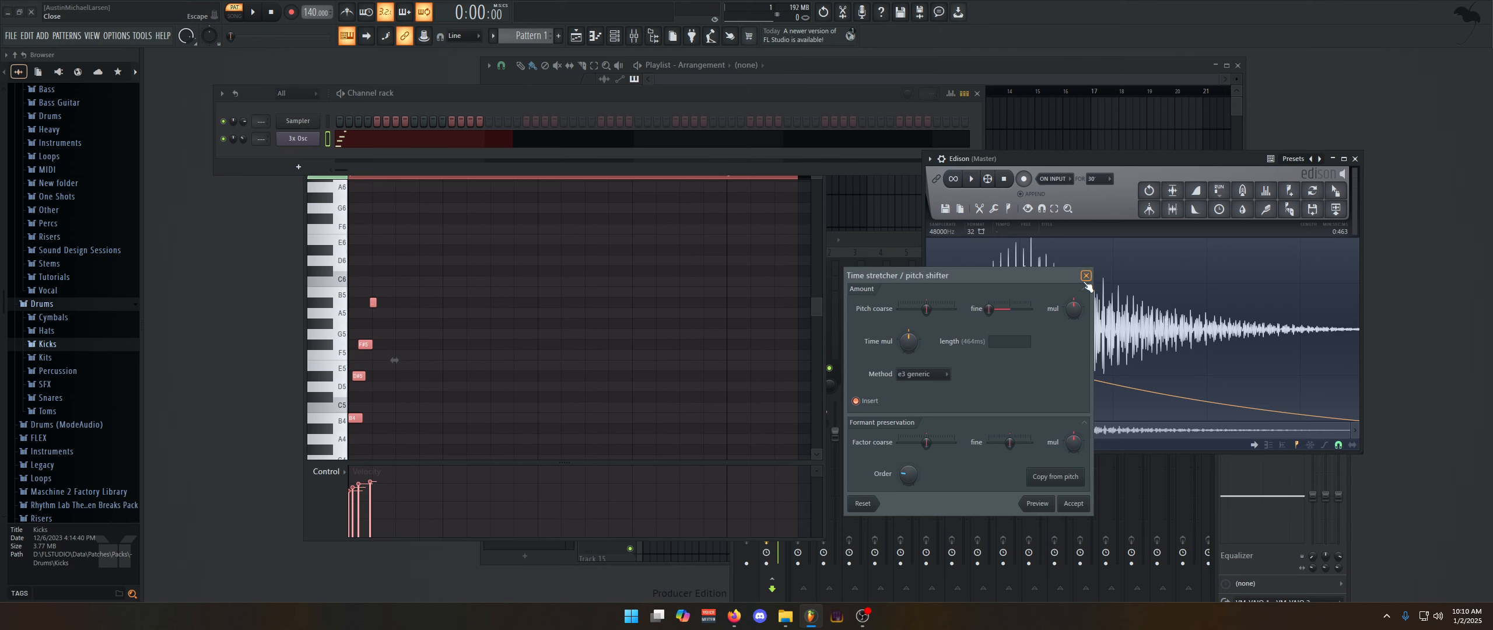
left_click(1086, 275)
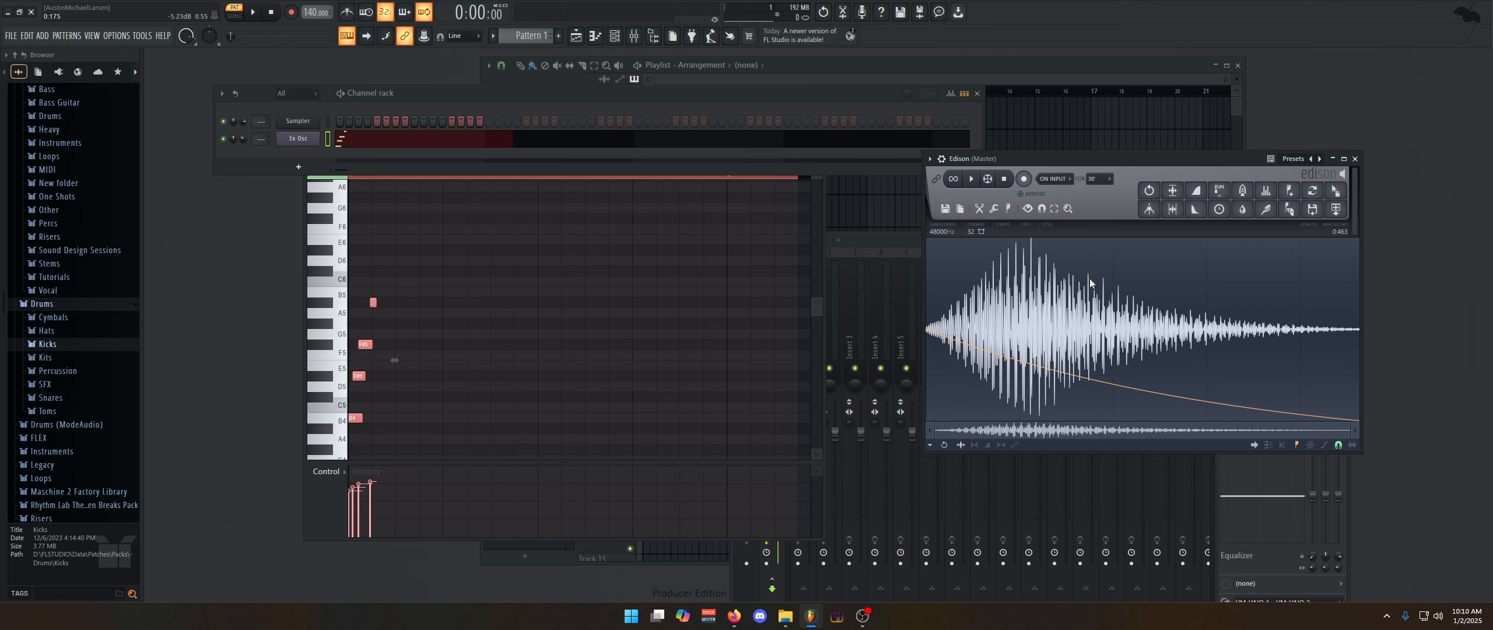
key("alt+a")
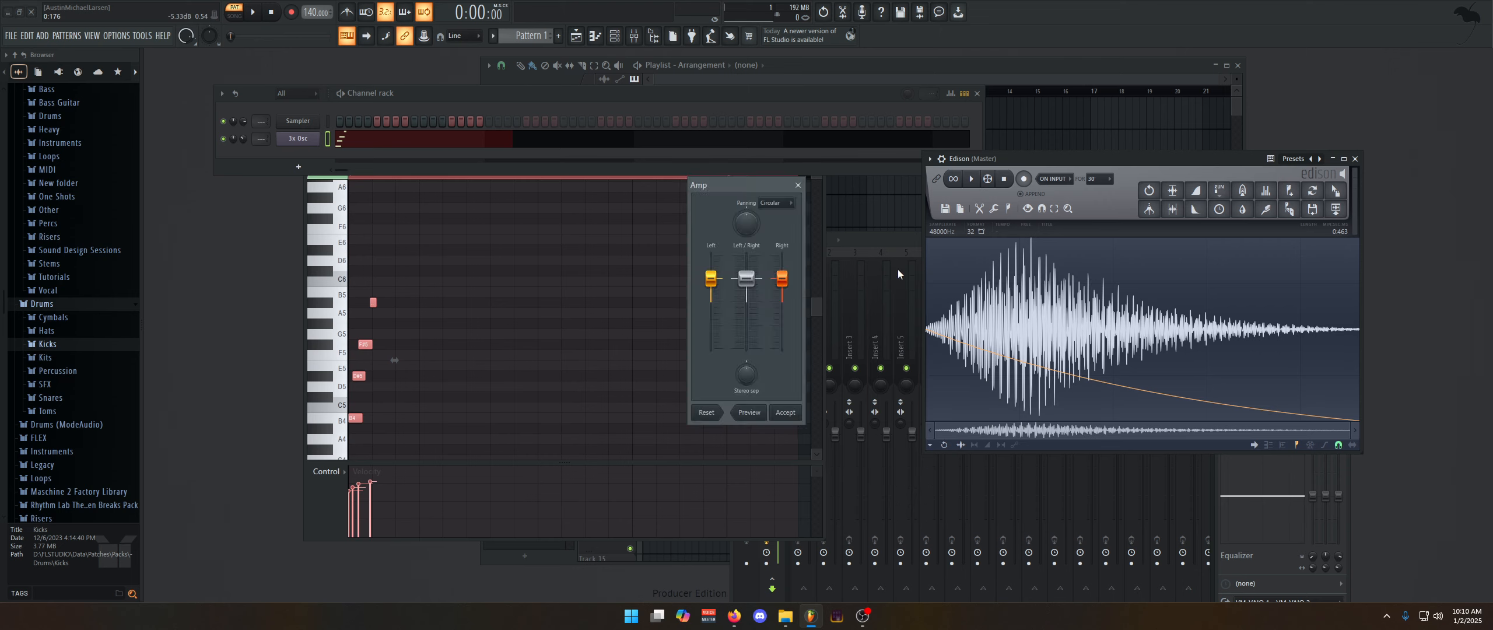
left_click_drag(782, 279, 782, 289)
left_click(797, 186)
left_click(1007, 209)
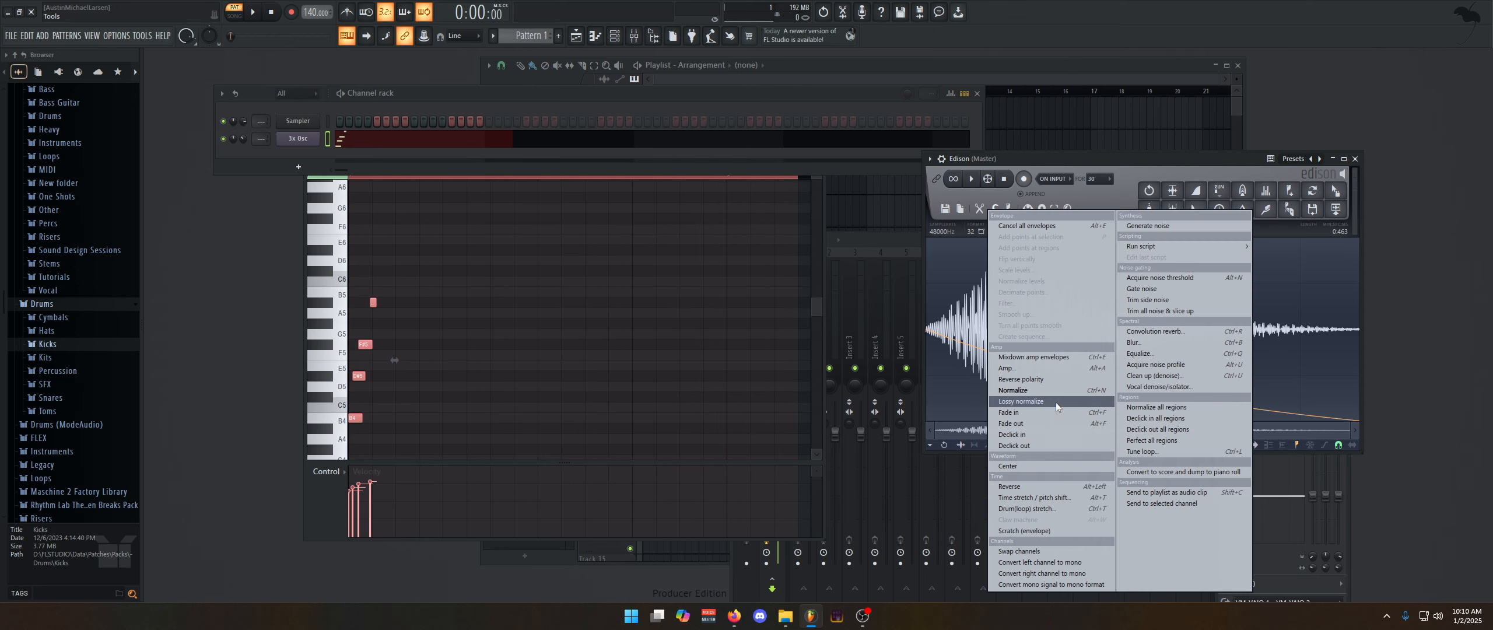
Mix down the amp envelopes into the sample in Edison and audition the waveform.
left_click(1059, 357)
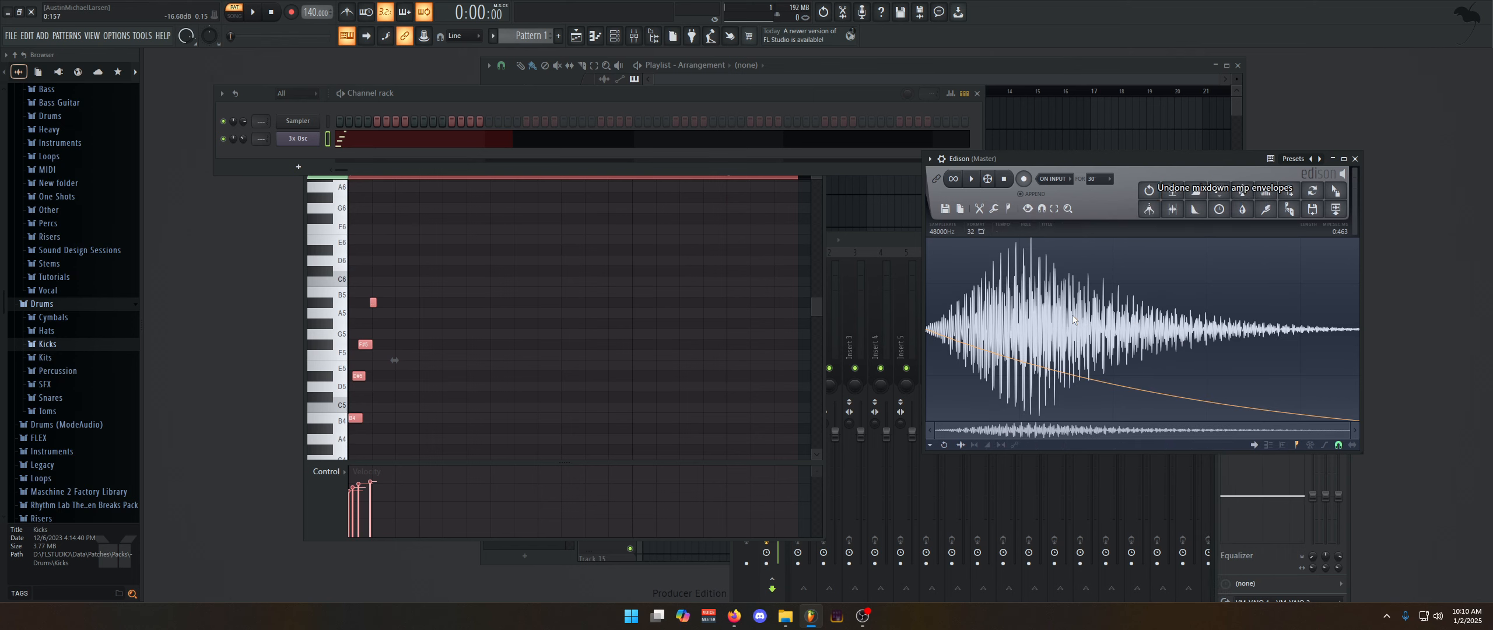
left_click(993, 209)
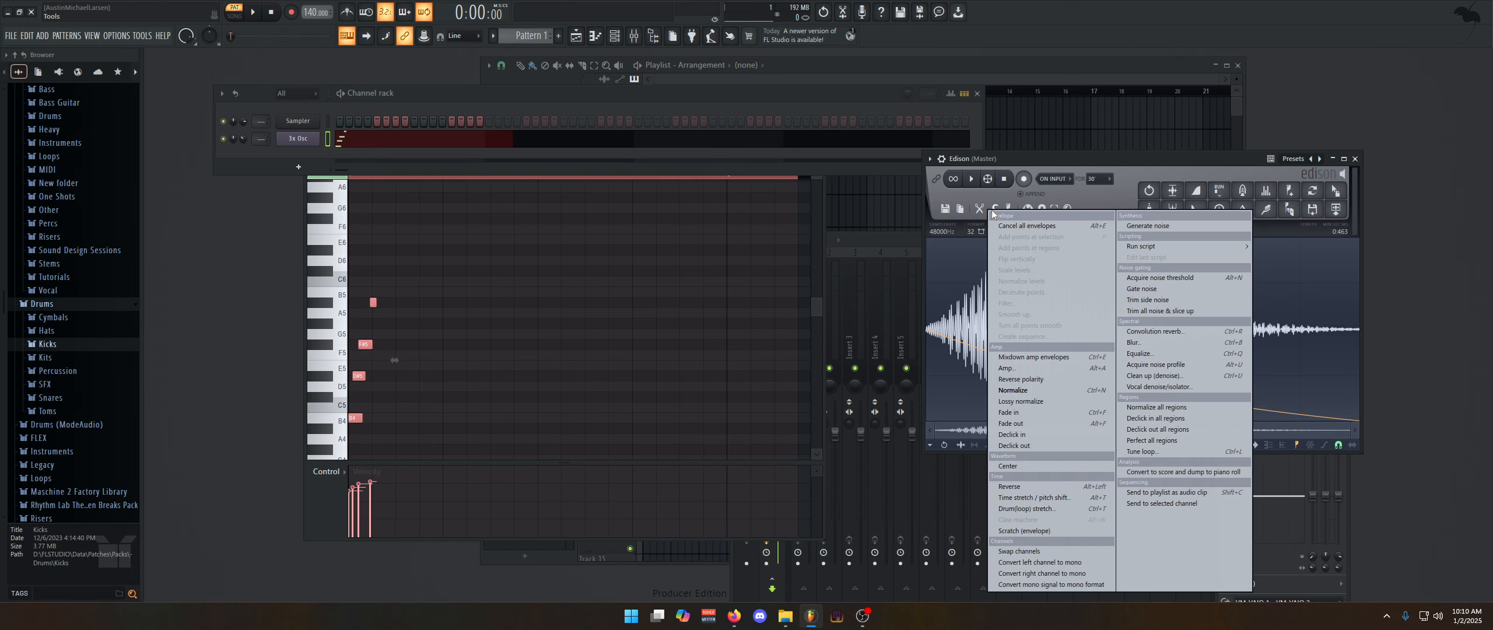
left_click(1066, 358)
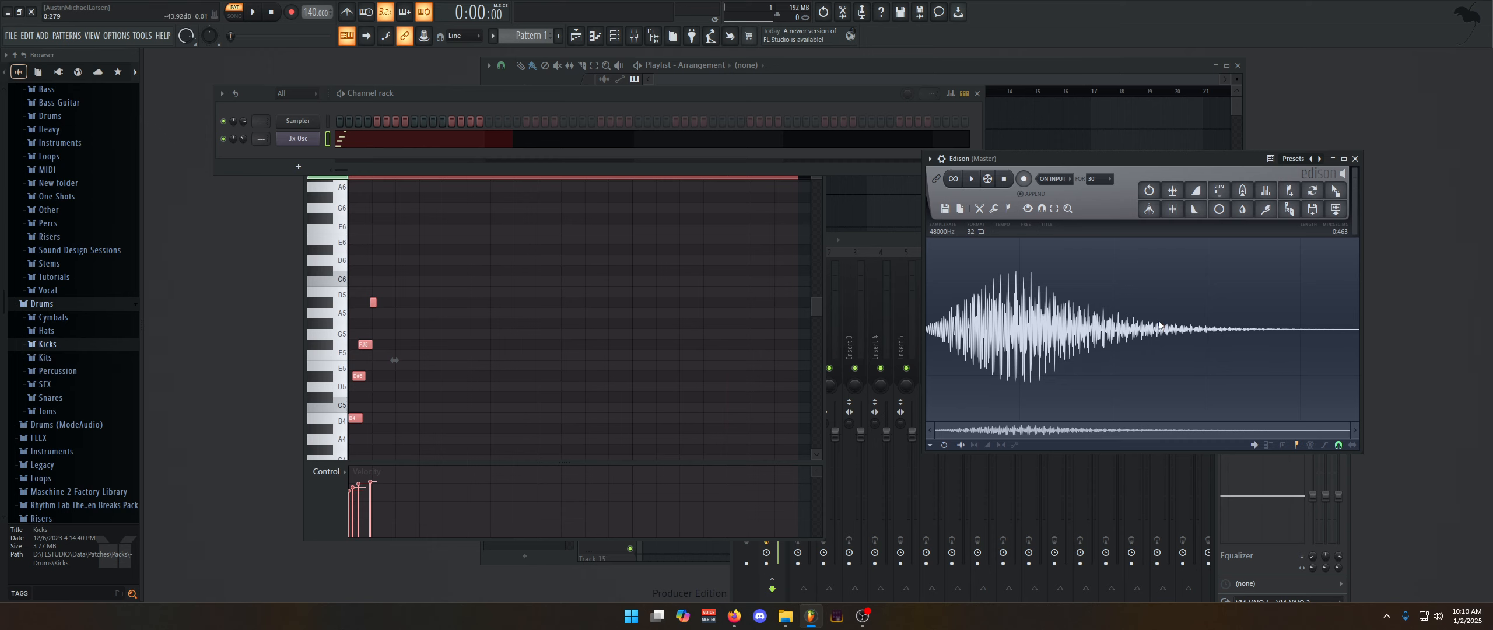
left_click(975, 179)
Try the Edison sample in a new Sampler channel, toggle its Normalize effect and delete that channel.
left_click_drag(1335, 209, 315, 162)
left_click(315, 161)
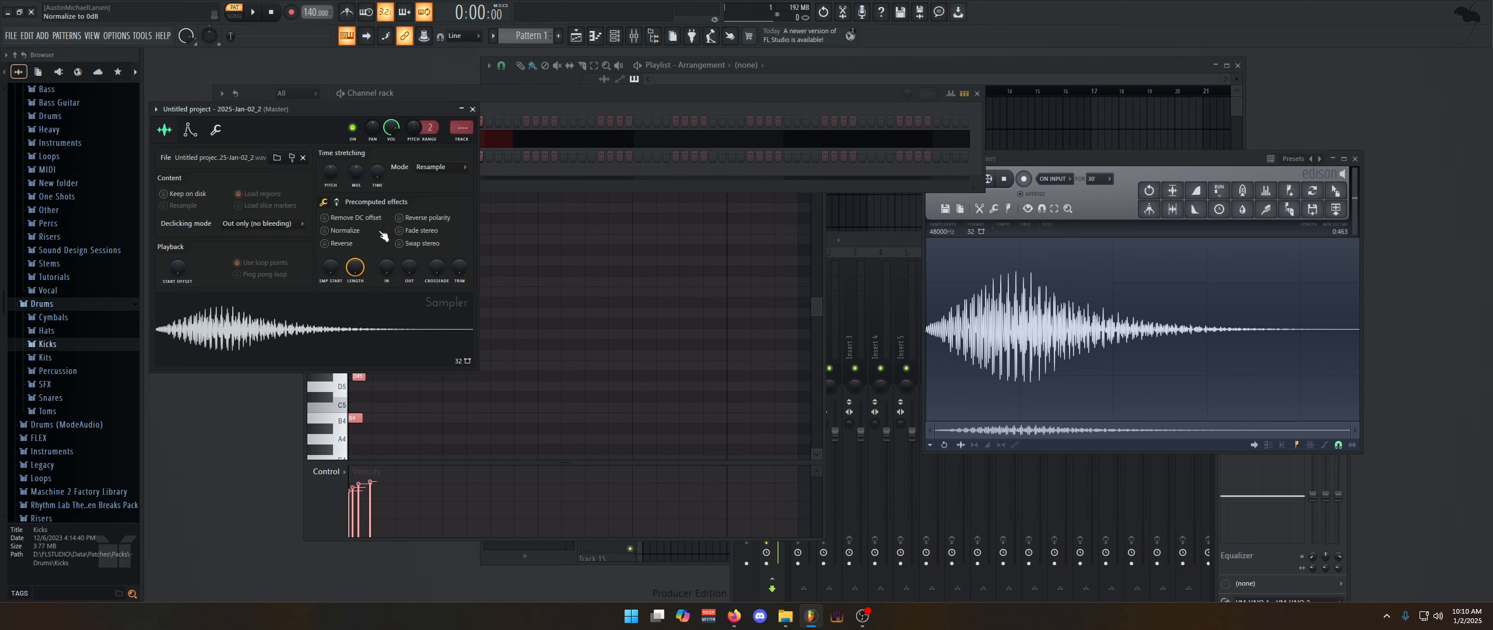
left_click(346, 231)
left_click(357, 235)
left_click(472, 109)
right_click(315, 156)
left_click(394, 299)
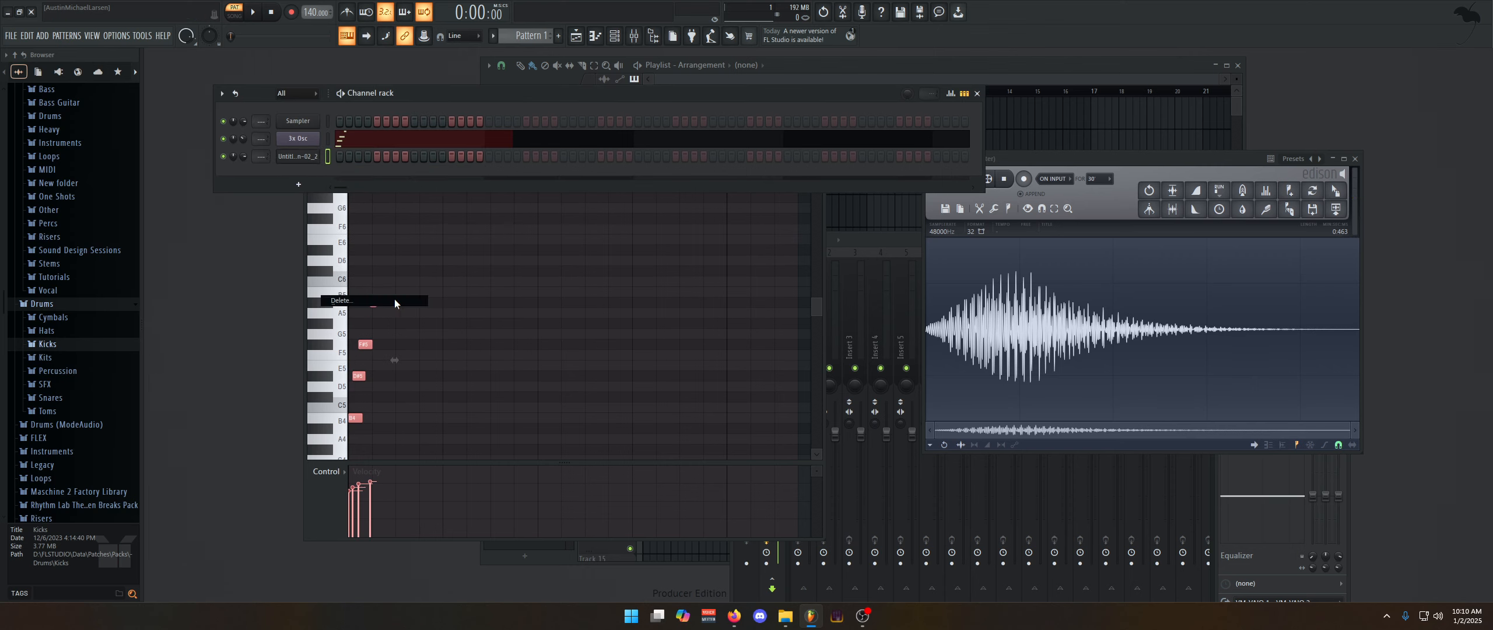
left_click(787, 345)
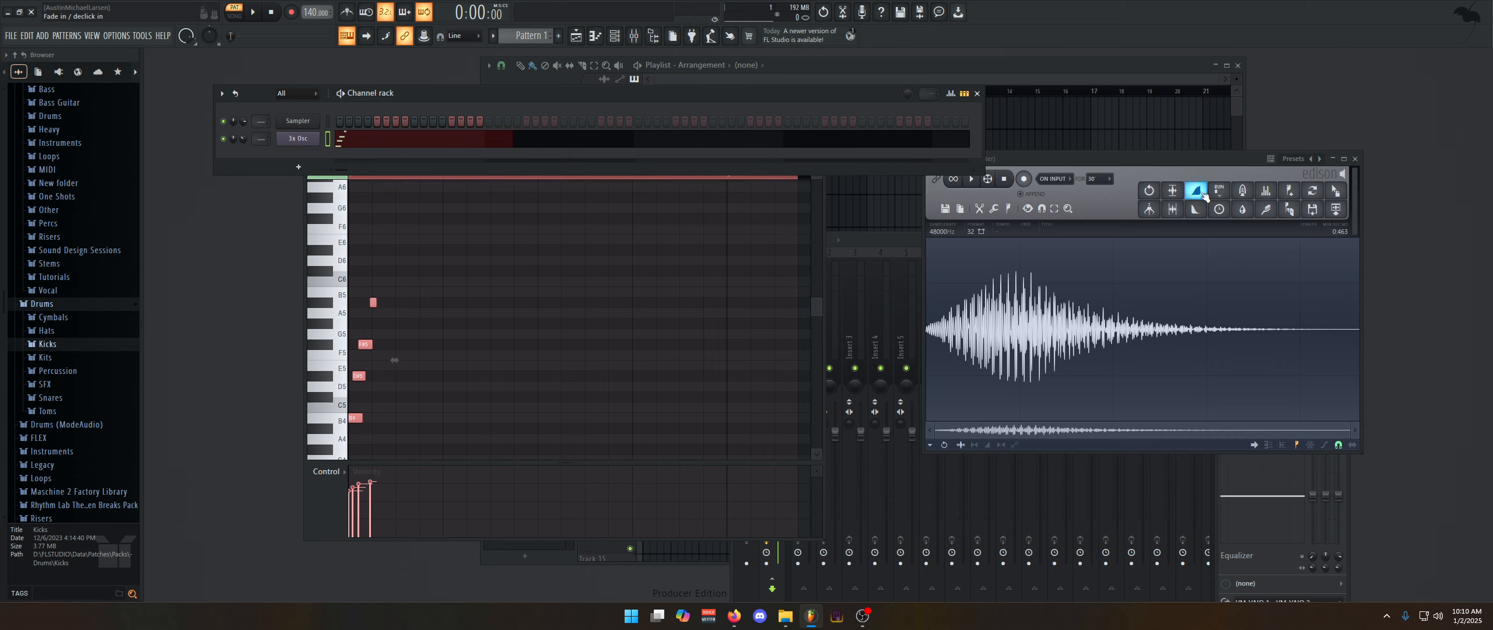
Normalize the sample in Edison, load it into a new channel of the Channel rack and close Edison.
left_click(1173, 191)
left_click(1337, 209)
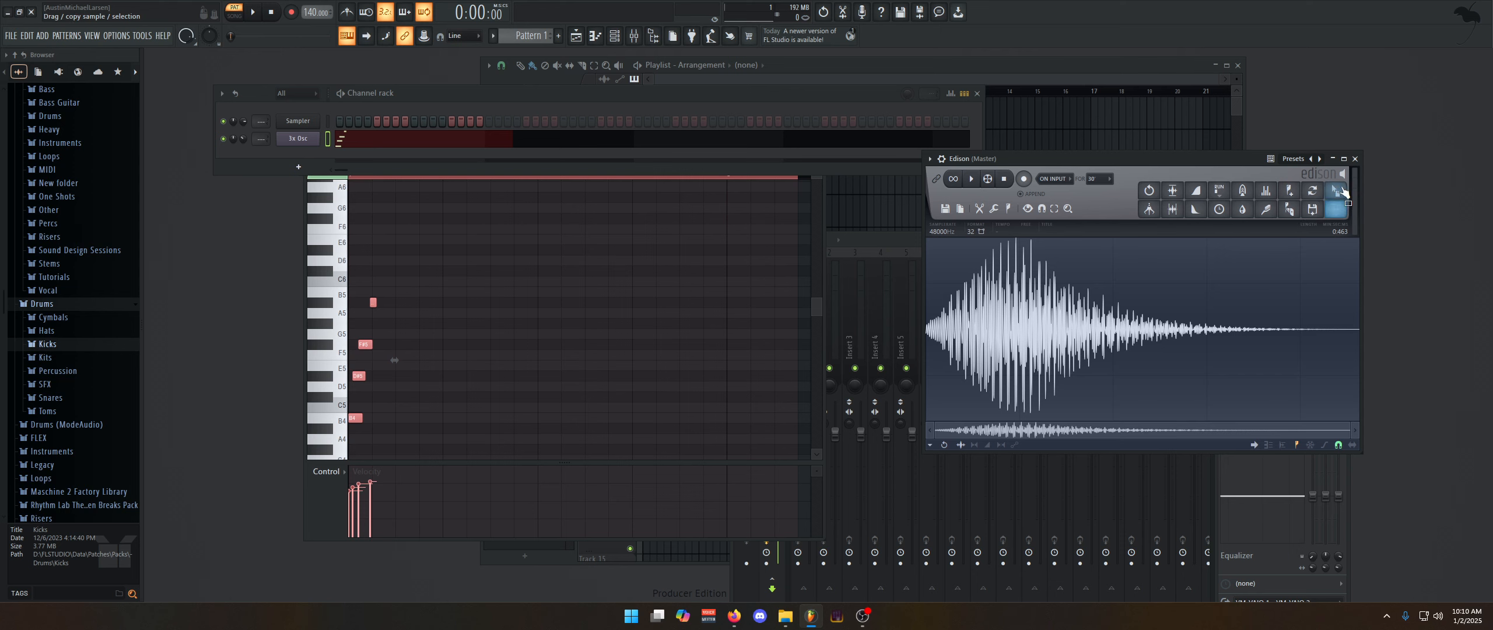
left_click(308, 157)
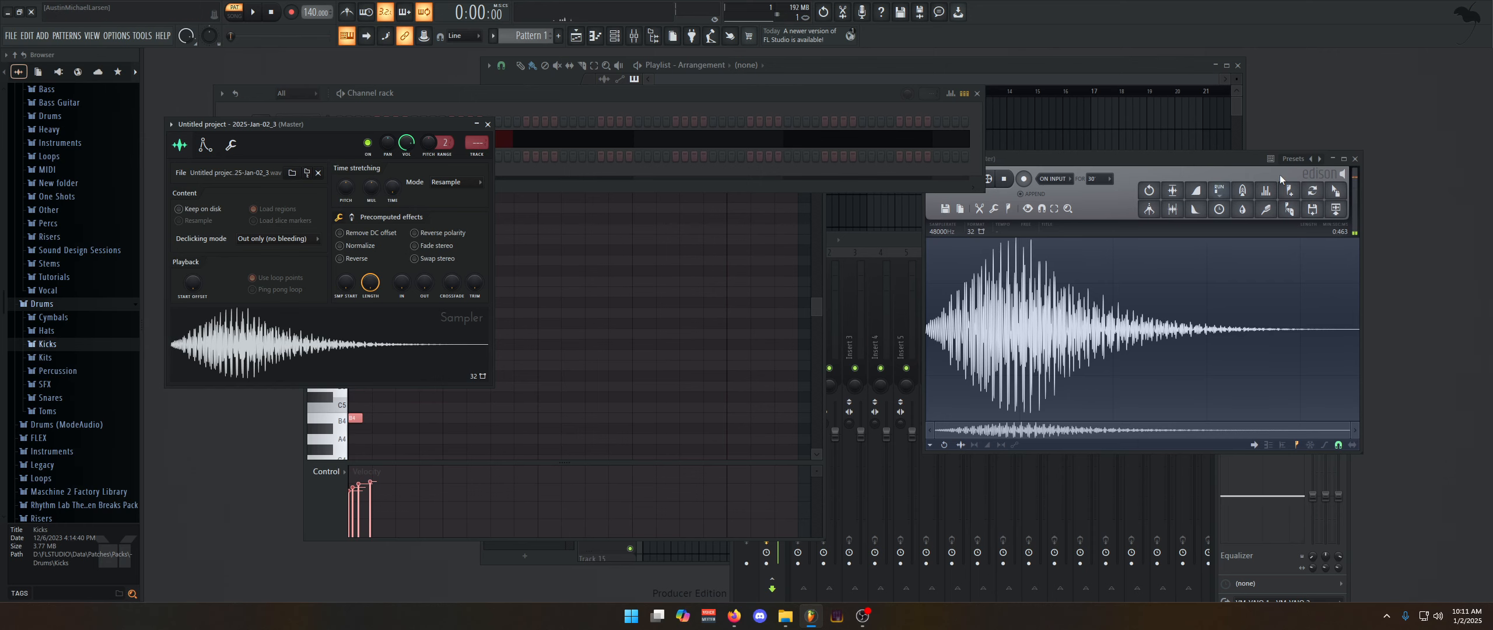
left_click(1355, 158)
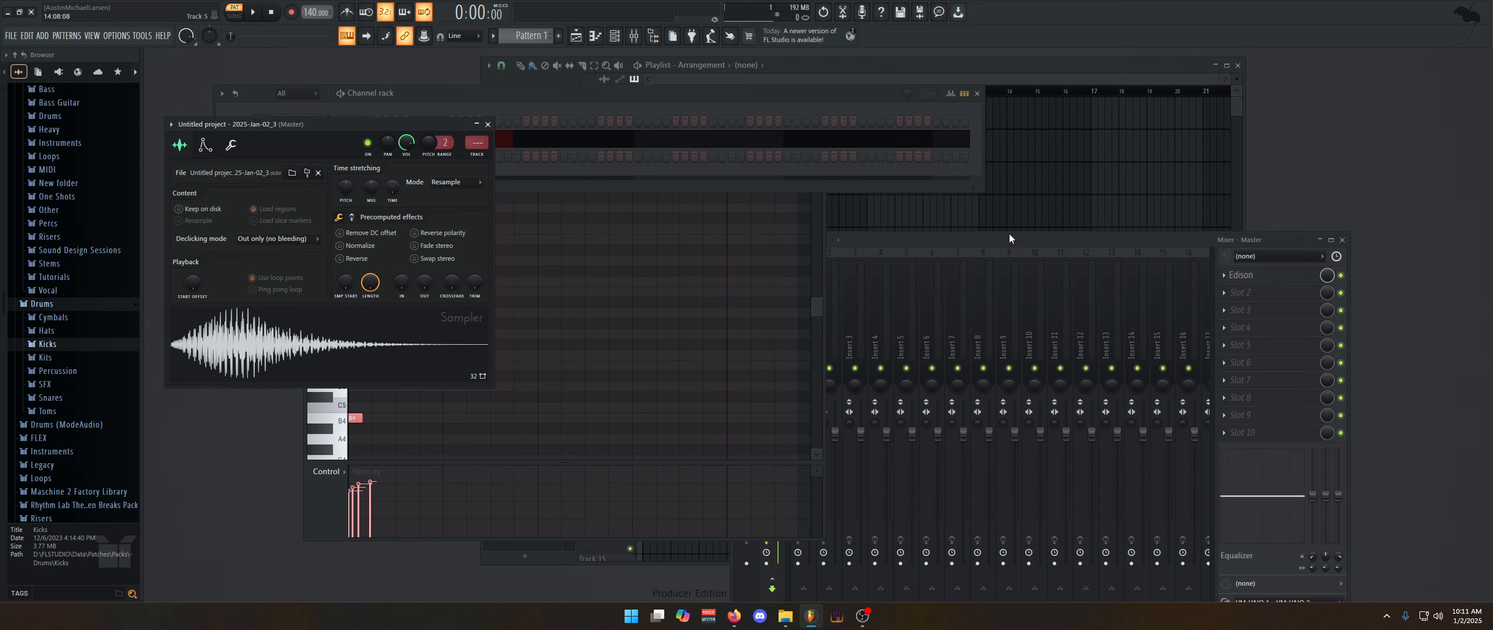
Rearrange the Mixer and Sampler windows around the Playlist and remove the Pattern 1 clip from Track 1.
left_click_drag(1009, 233, 1024, 172)
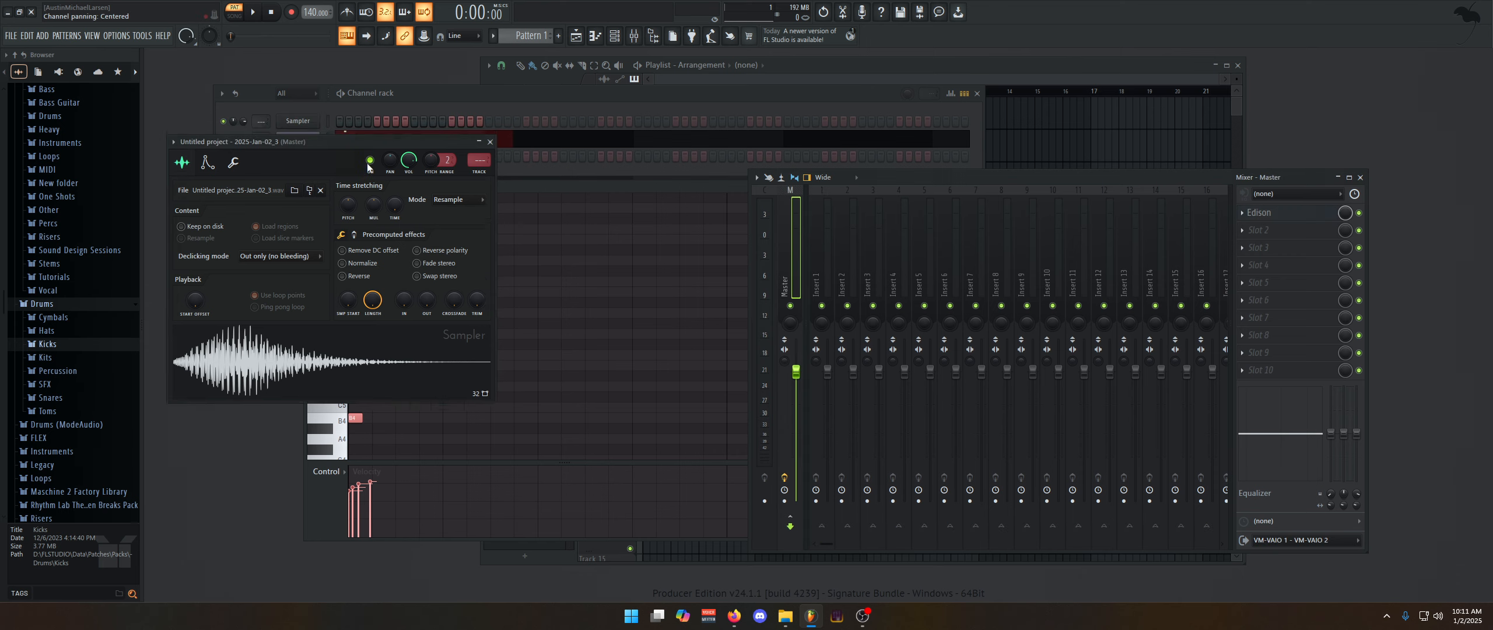
left_click_drag(367, 164, 390, 314)
left_click(1048, 142)
left_click_drag(1048, 142, 664, 121)
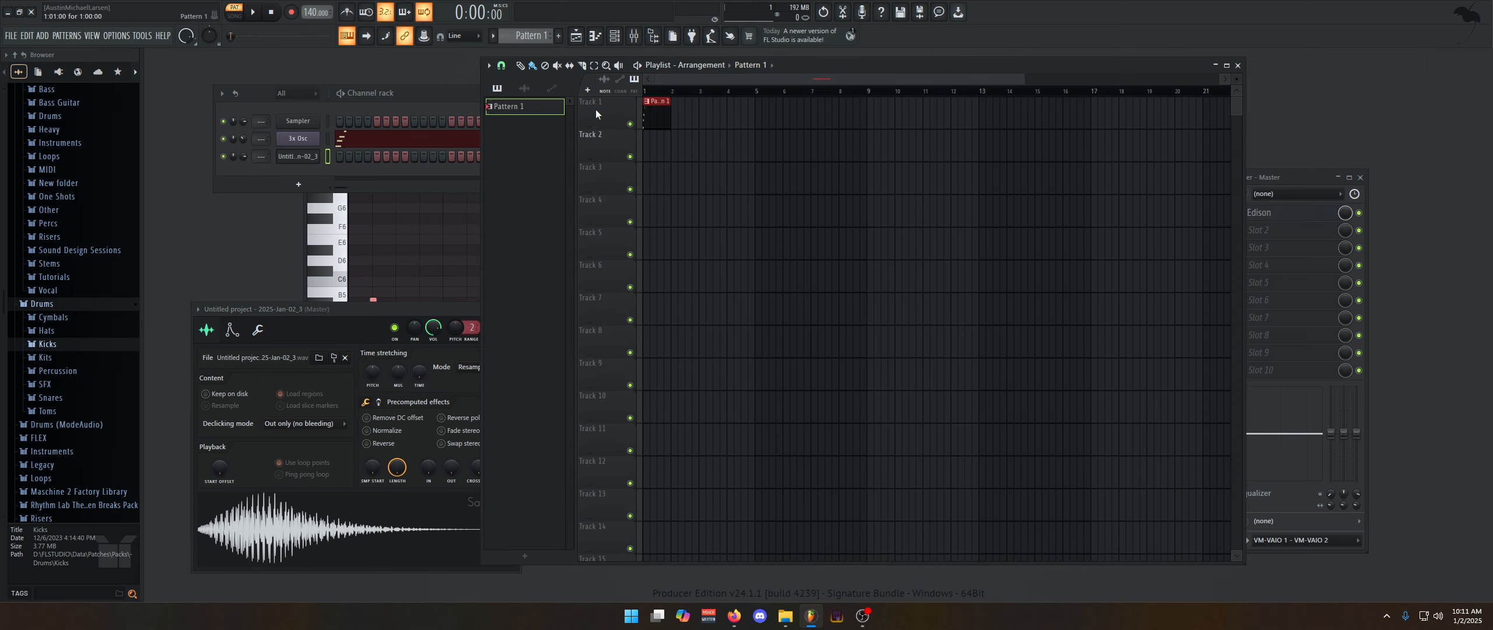
right_click(664, 122)
Place the Sampler channel's audio at the start of Playlist Track 1 and route the audio clip to mixer Insert 1.
left_click(315, 157)
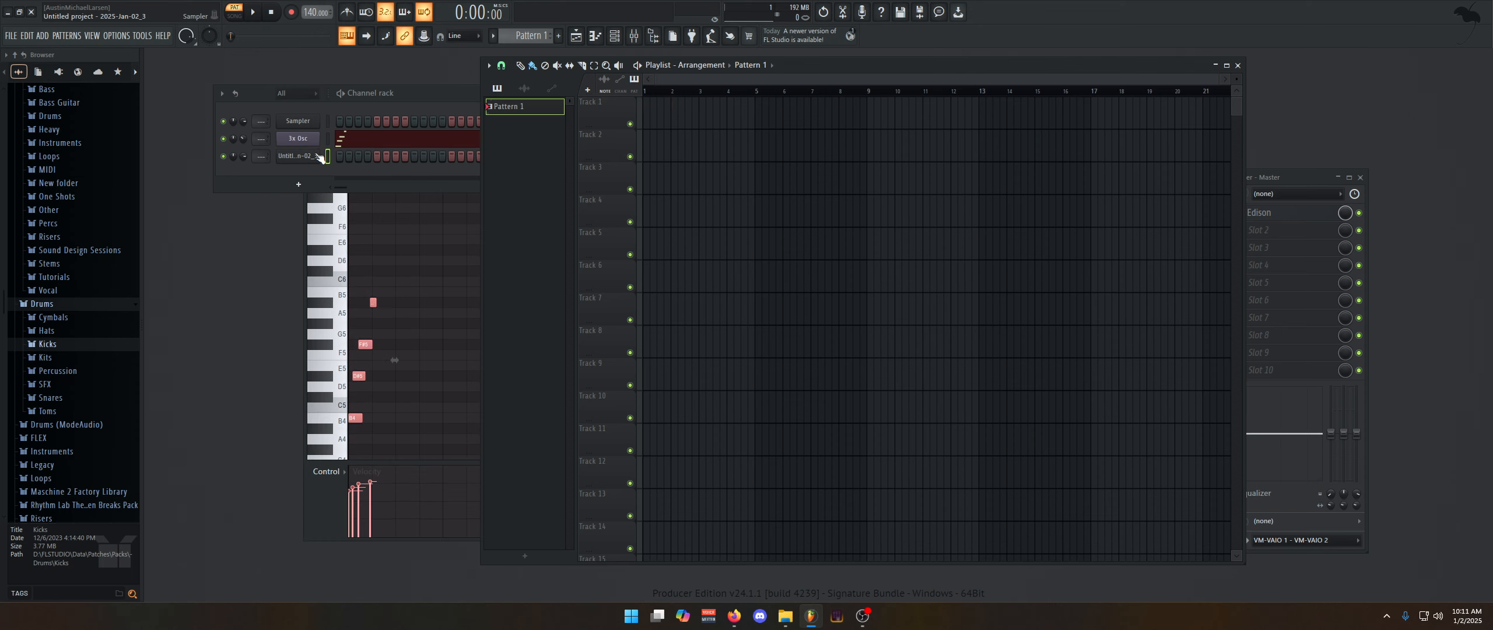
left_click(315, 157)
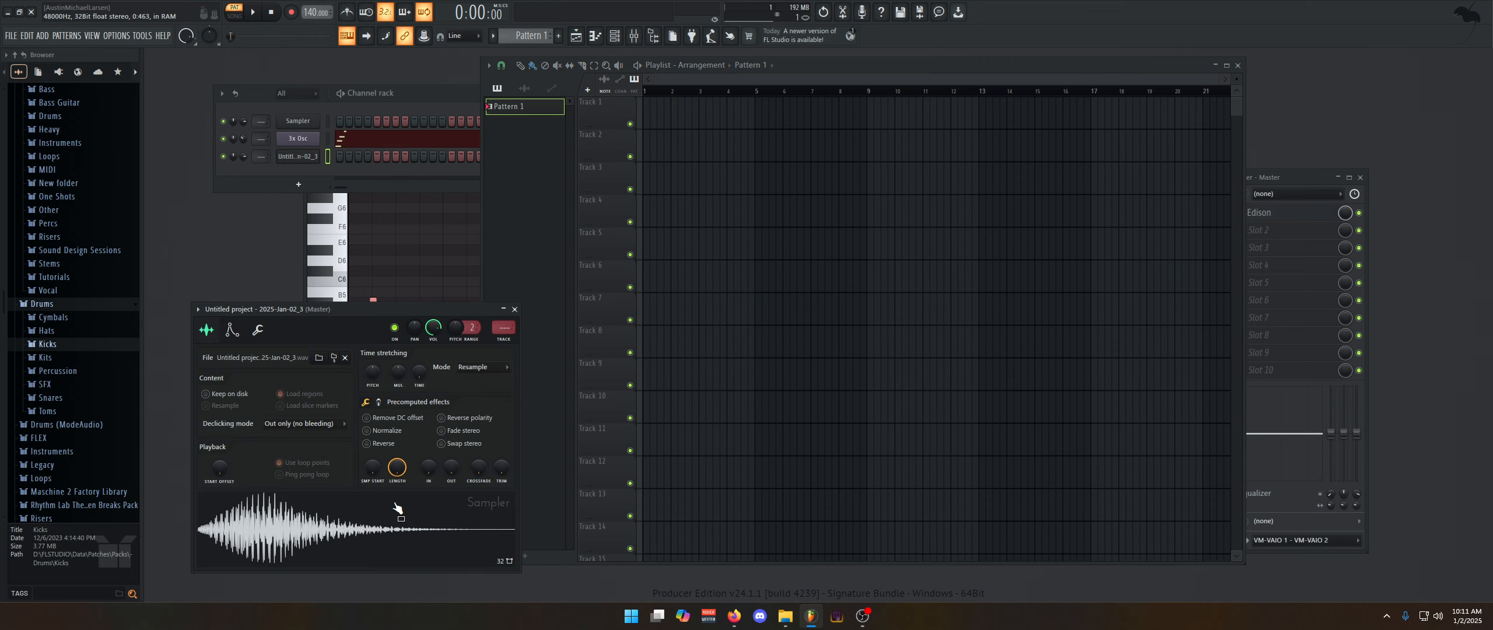
left_click_drag(400, 510, 645, 115)
left_click(261, 121)
scroll(261, 121, "up", 2)
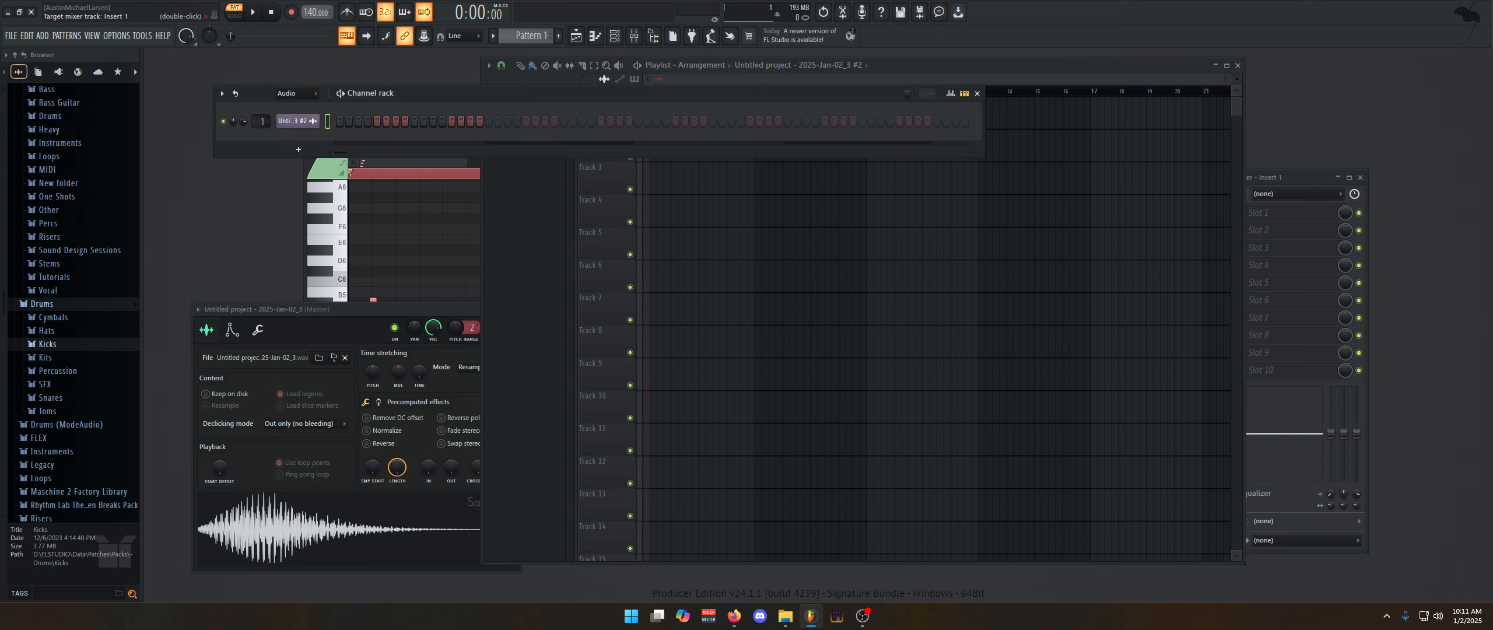
Keep only the Track 1 audio clip, switch playback to song mode and audition the clip through Insert 1.
left_click(1300, 177)
left_click(661, 200)
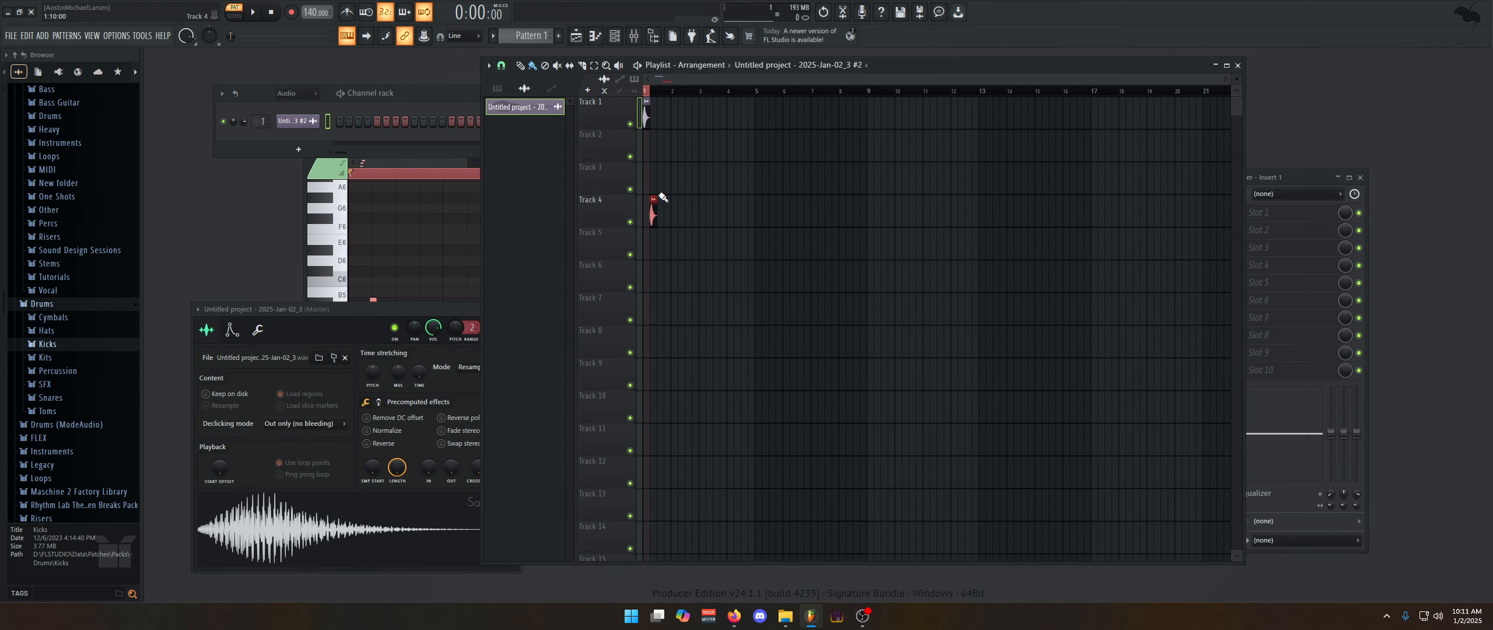
right_click(662, 198)
key("space")
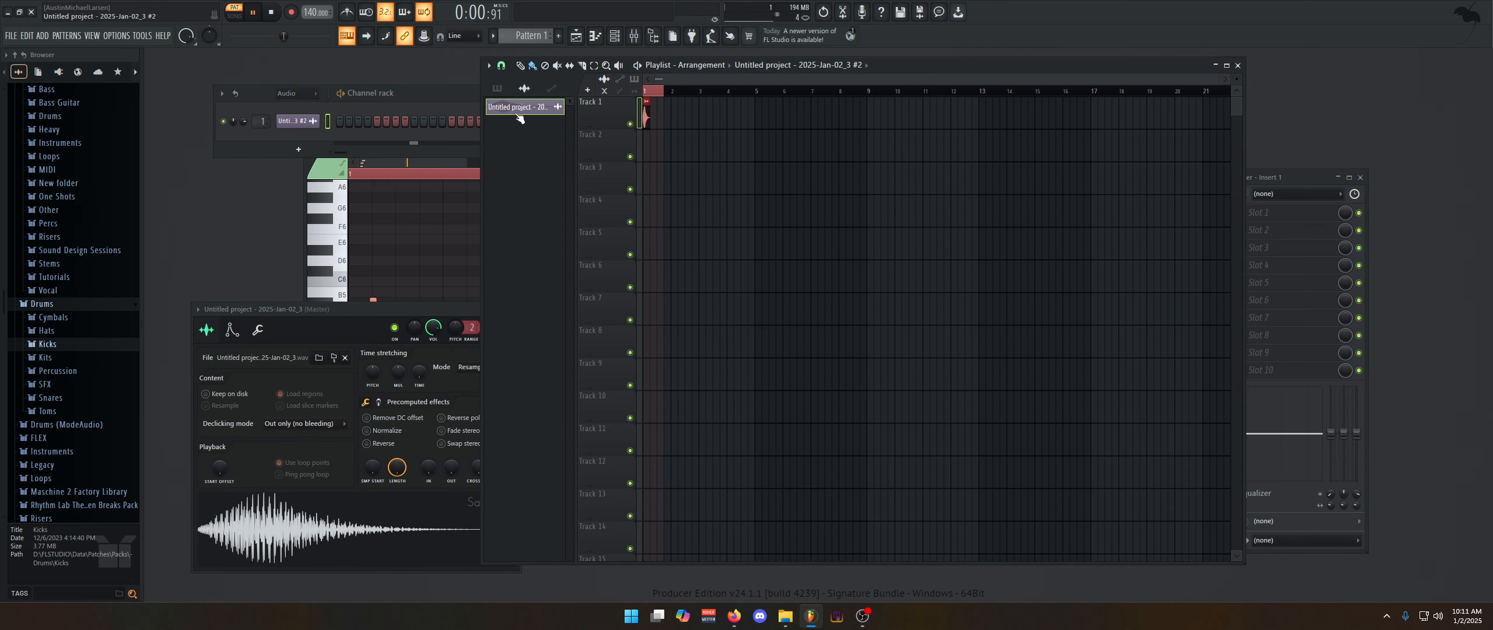
left_click(235, 13)
left_click(1271, 178)
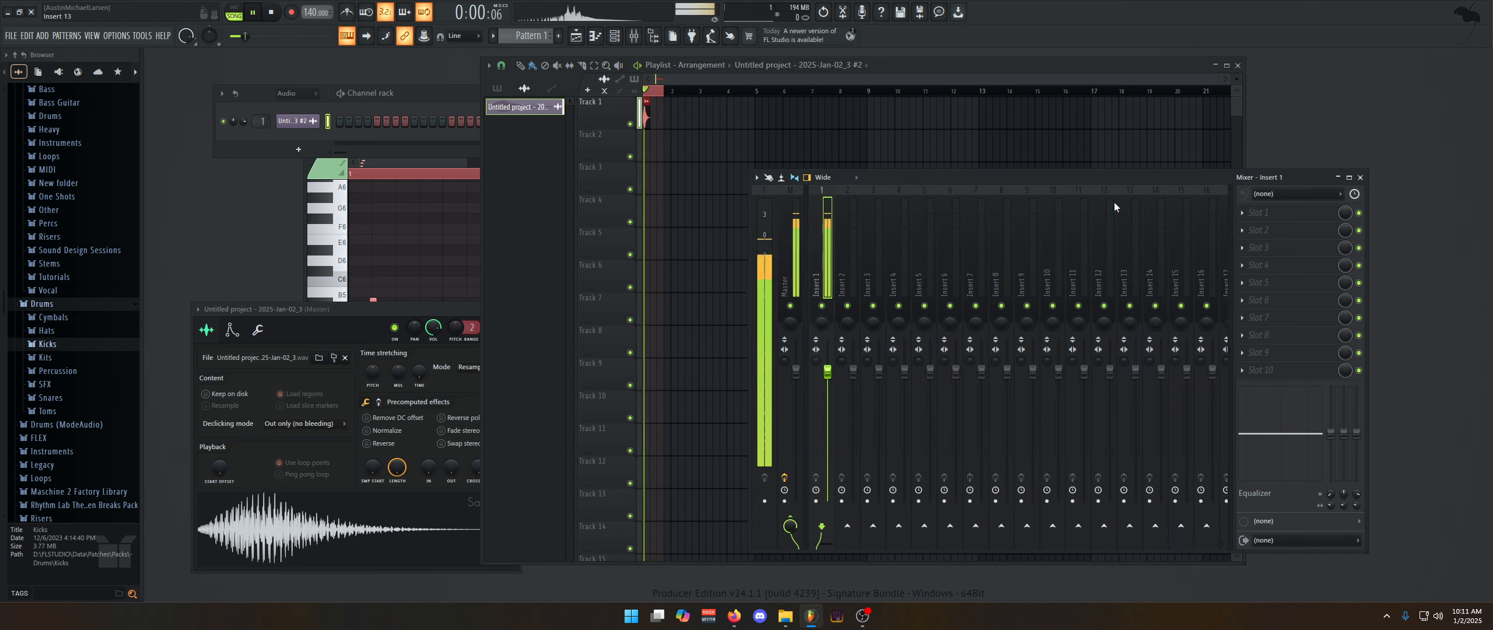
key("space")
Load SerumFX into the first effect slot of mixer Insert 1.
left_click(1259, 212)
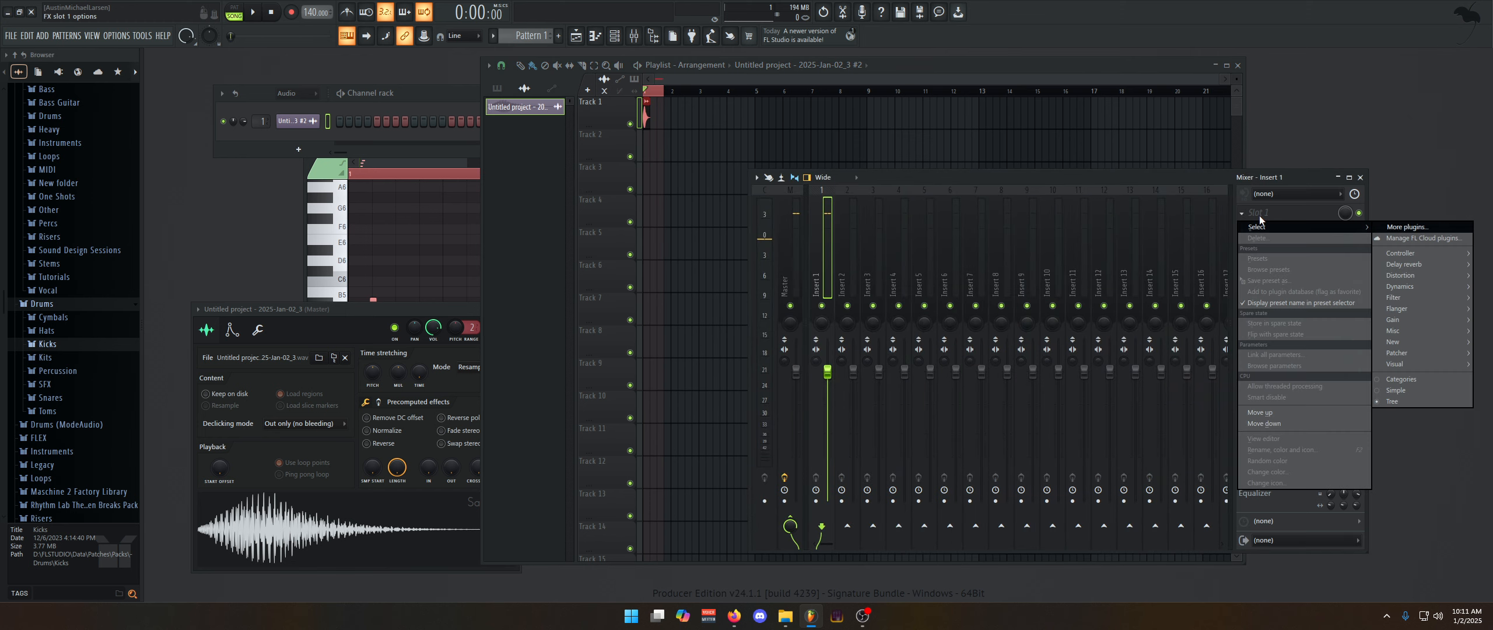
left_click(1405, 227)
type("drt")
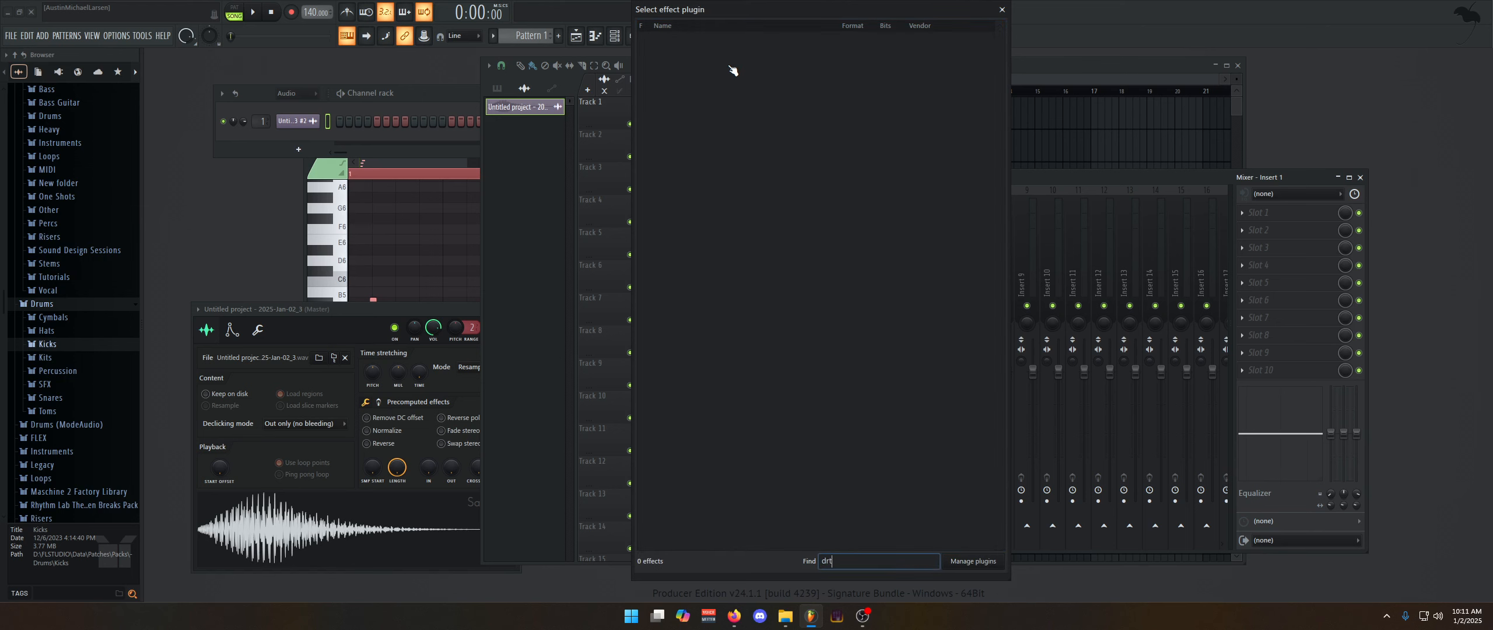
key("BackSpace")
key("BackSpace")
key("BackSpace")
type("ser")
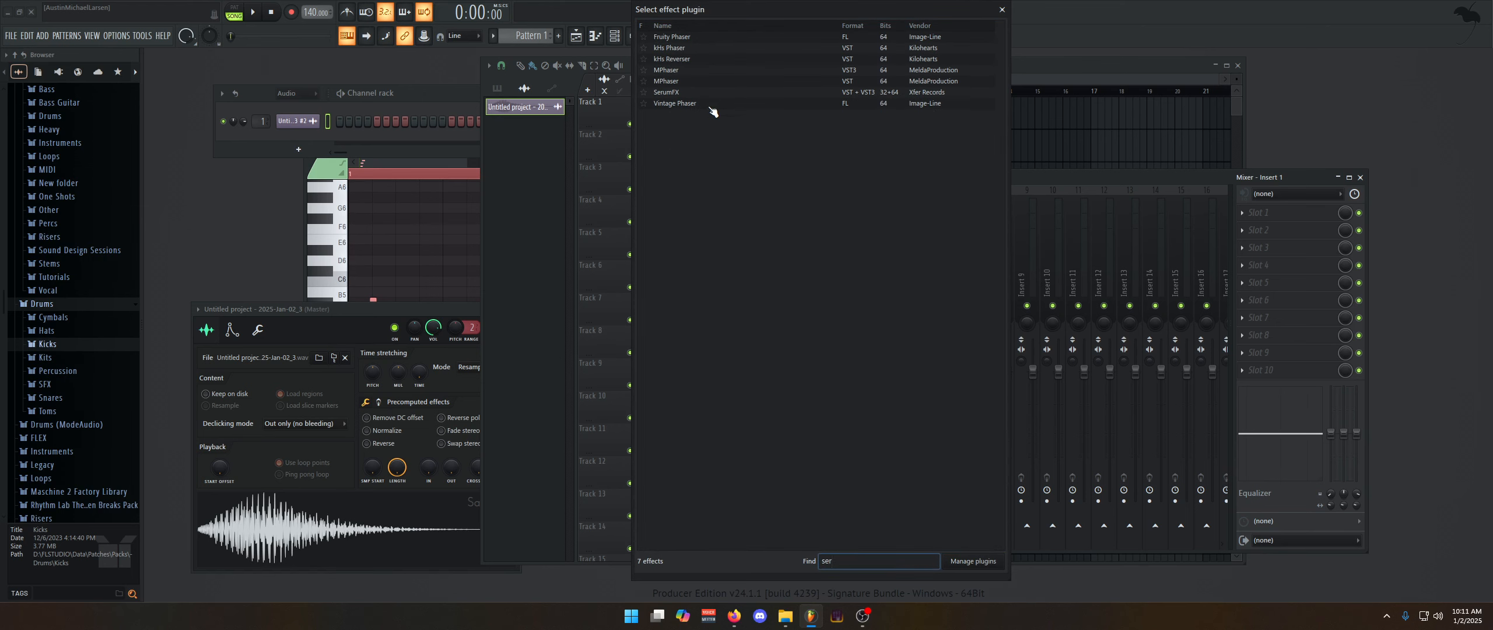
double_click(694, 94)
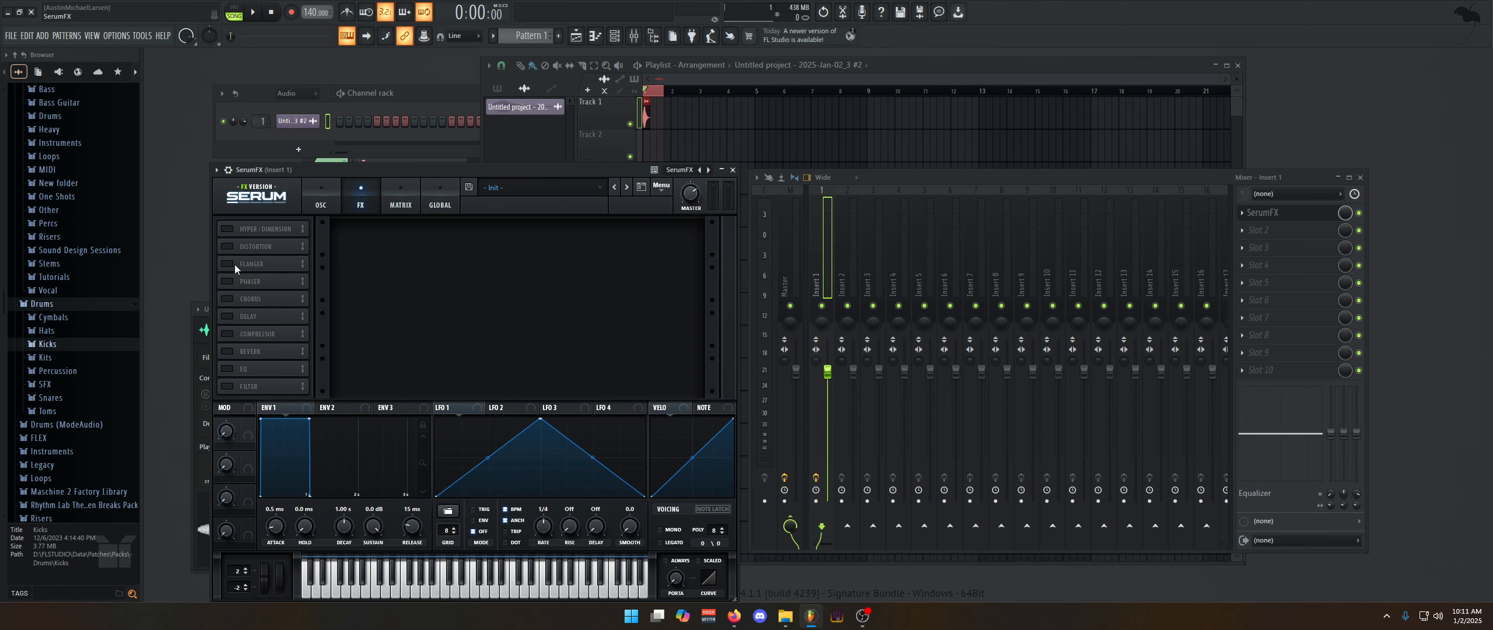
Enable Reverb in SerumFX and adjust its size, pre-delay and width, with the mix at about 63%, while auditioning the clip.
left_click(227, 352)
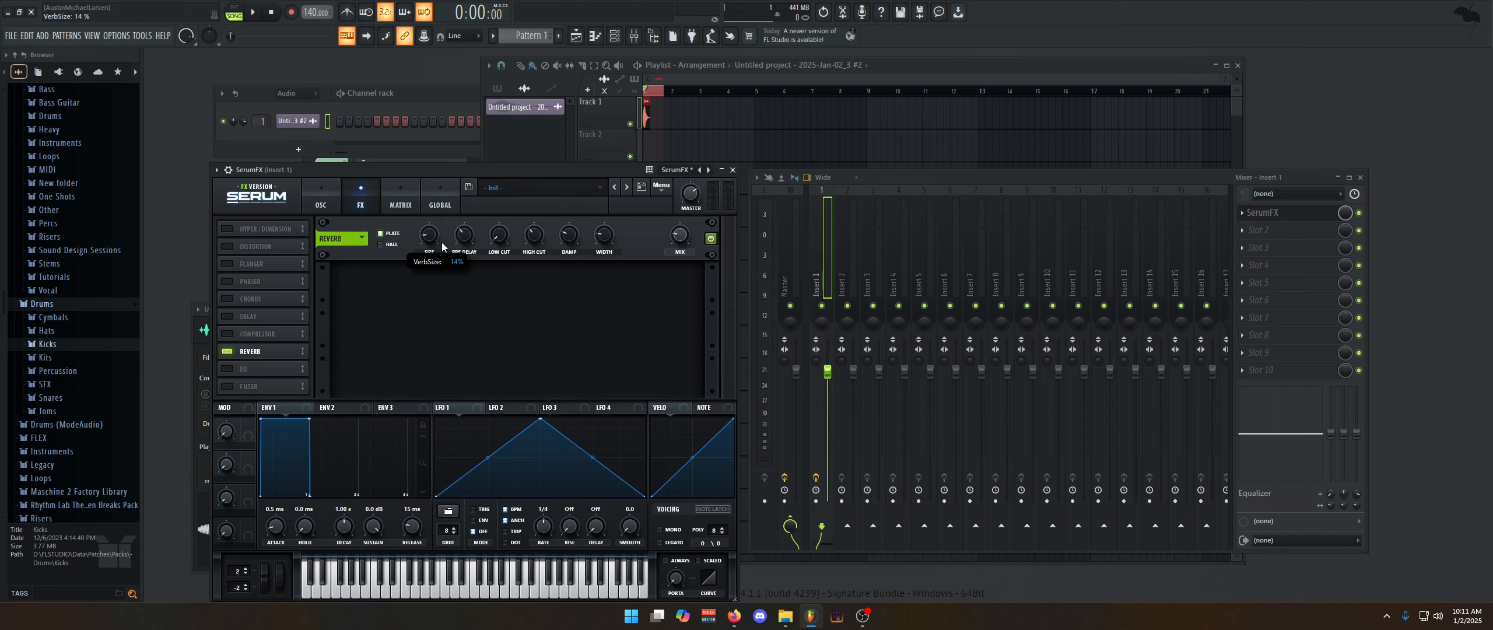
left_click_drag(691, 206, 611, 257)
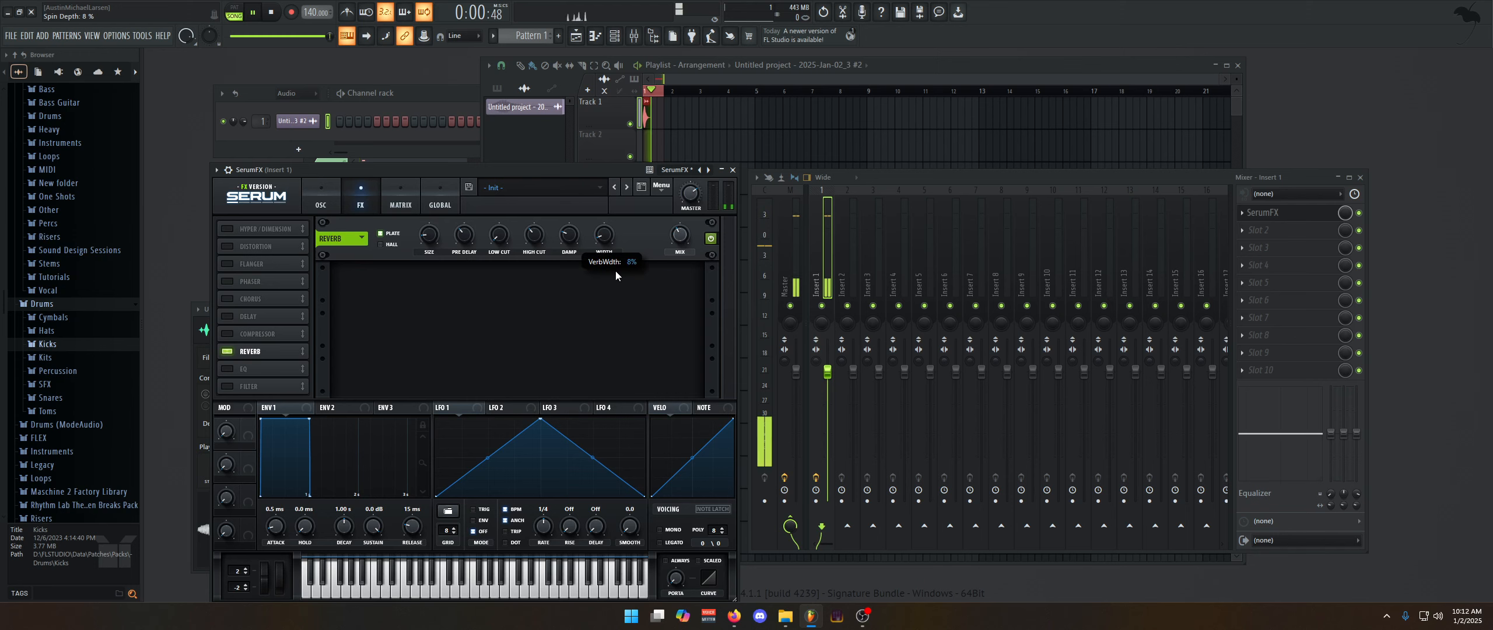
key("space")
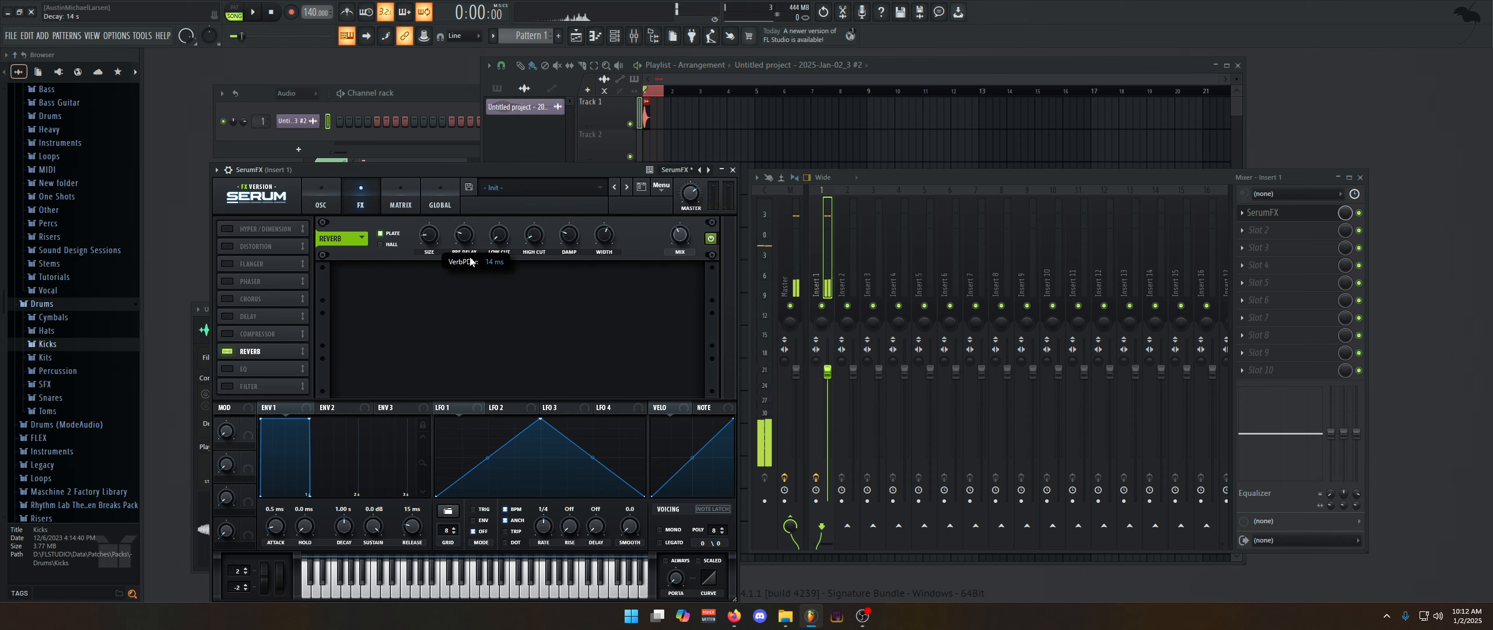
key("space")
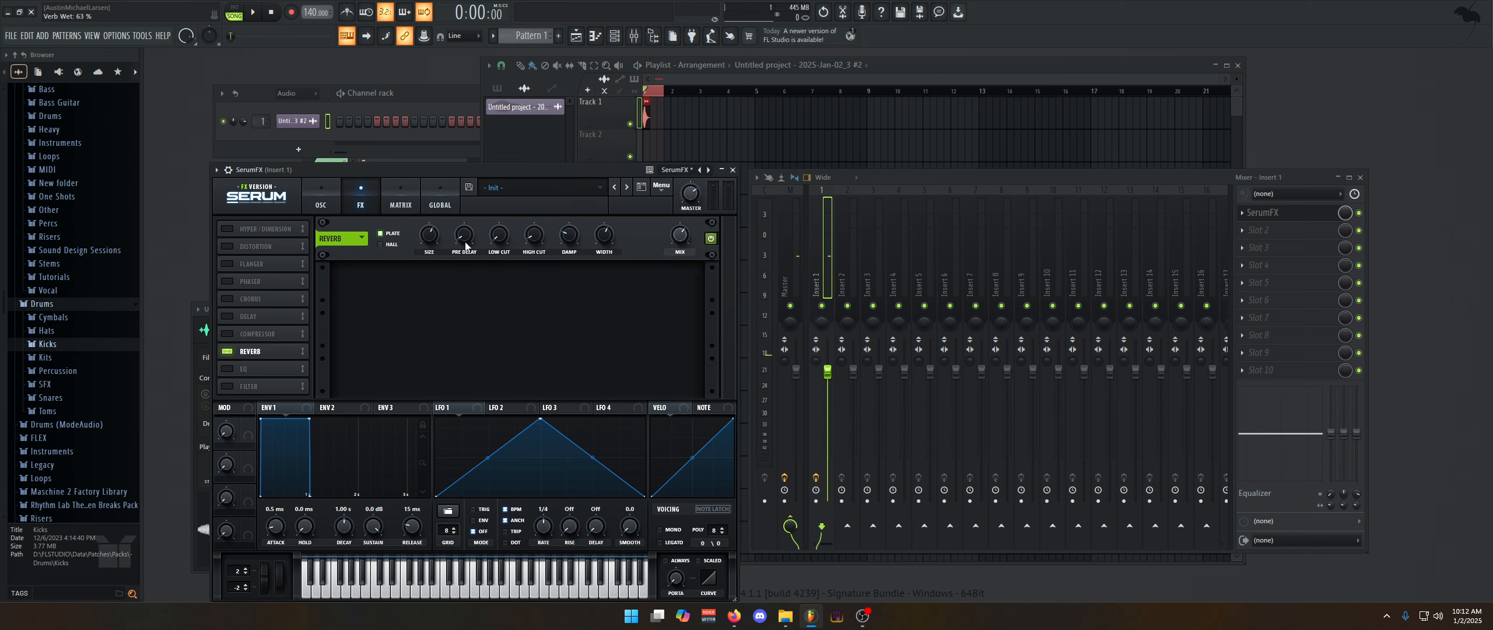
key("space")
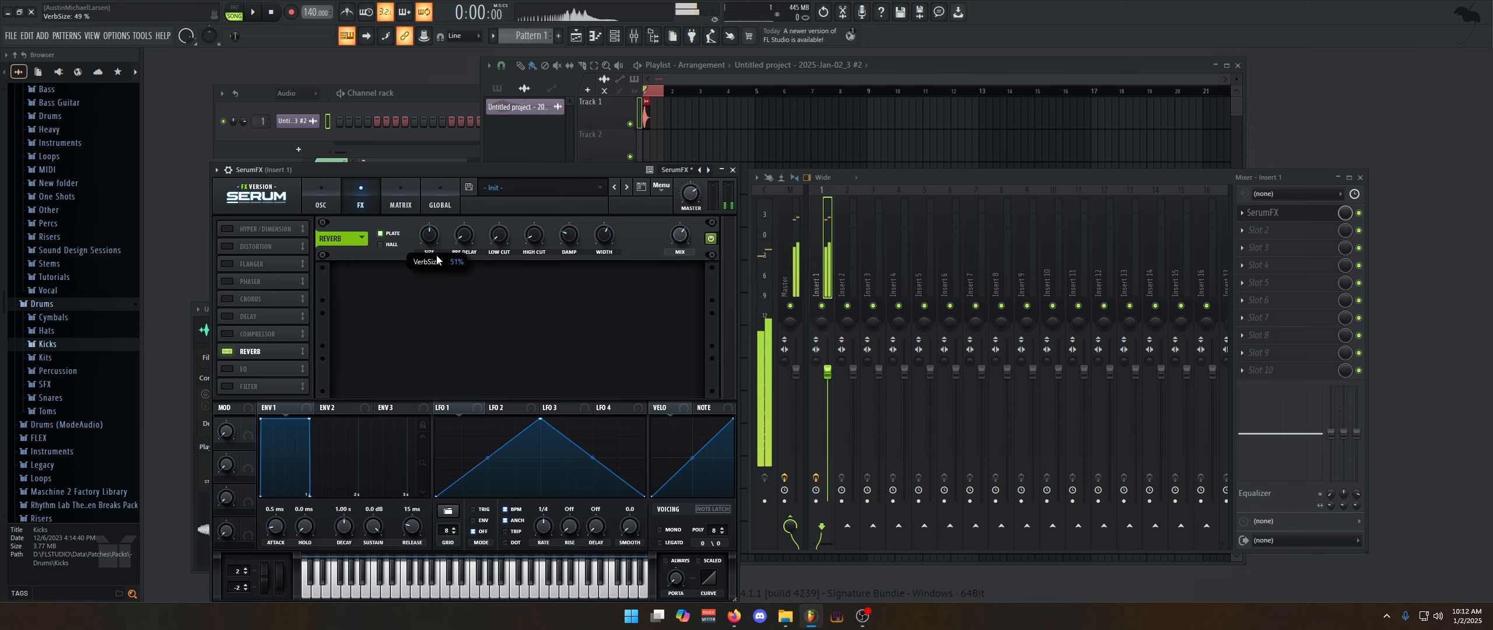
Extend the Playlist loop selection to two bars and refine the reverb's size and mix during playback.
right_click(698, 94)
key("space")
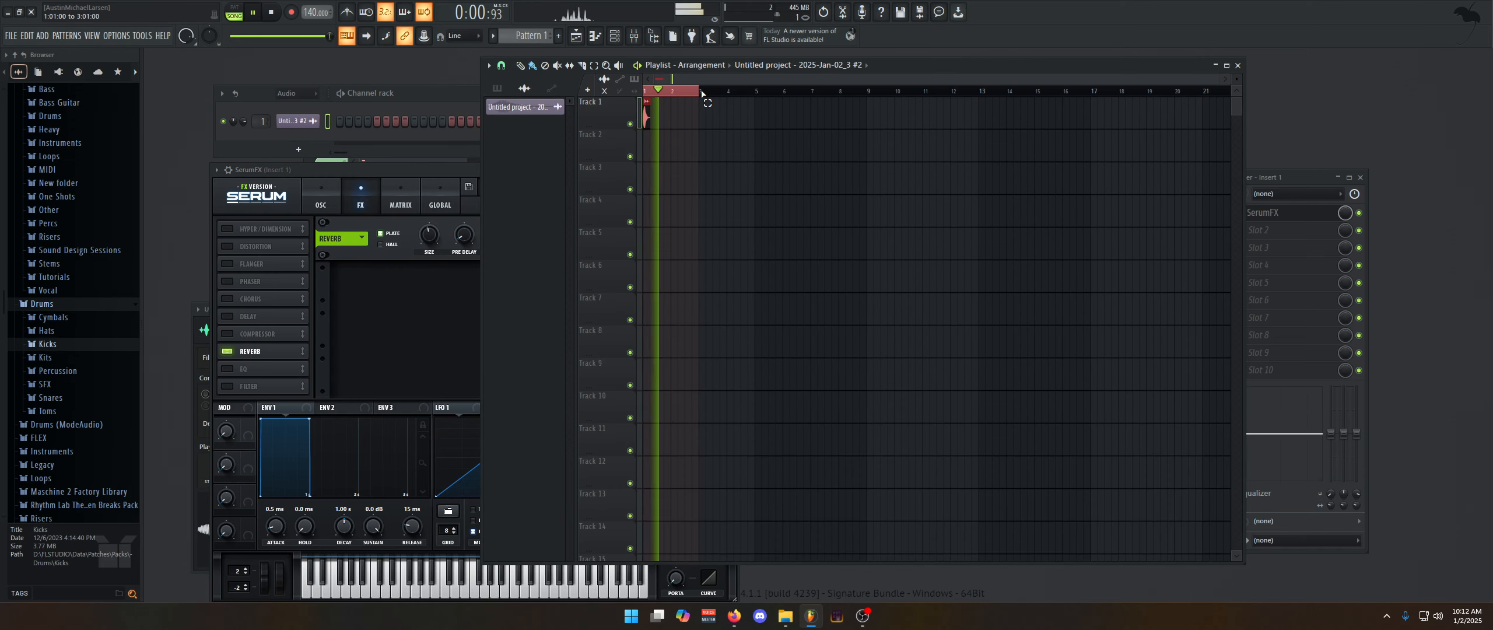
left_click(413, 233)
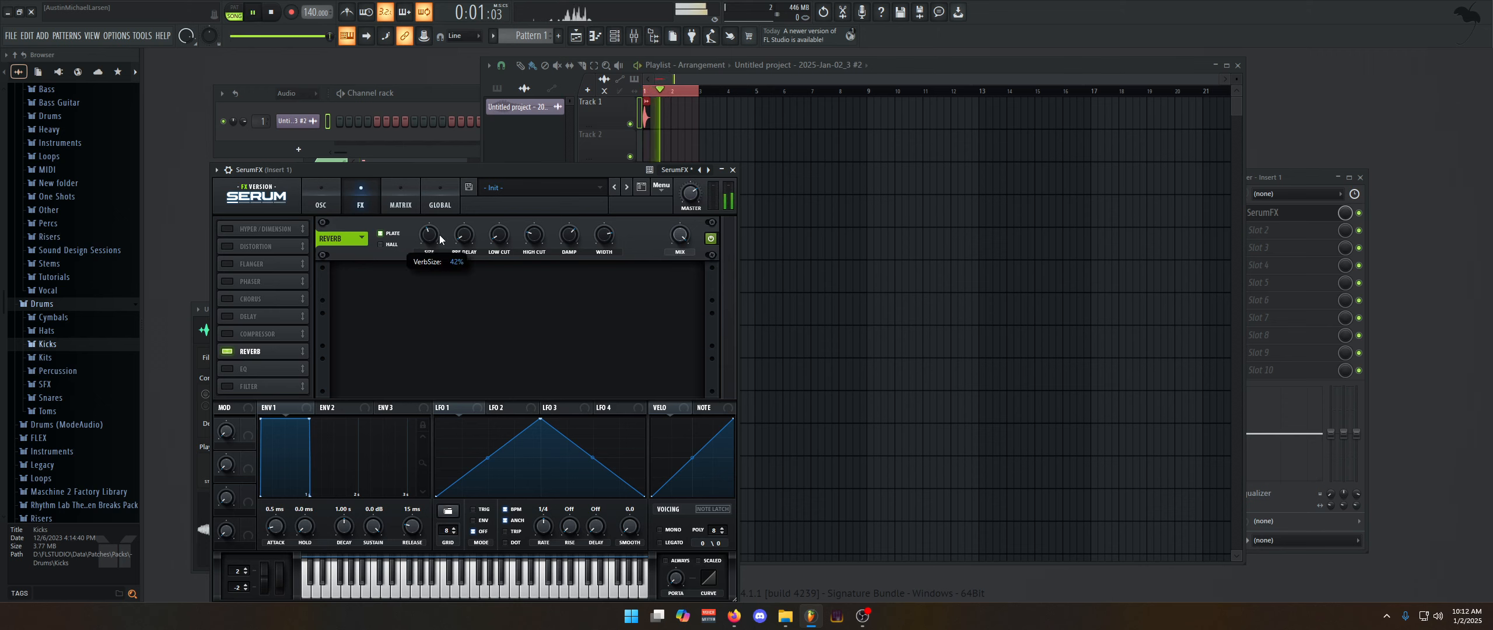
left_click_drag(433, 239, 437, 230)
left_click_drag(685, 239, 700, 303)
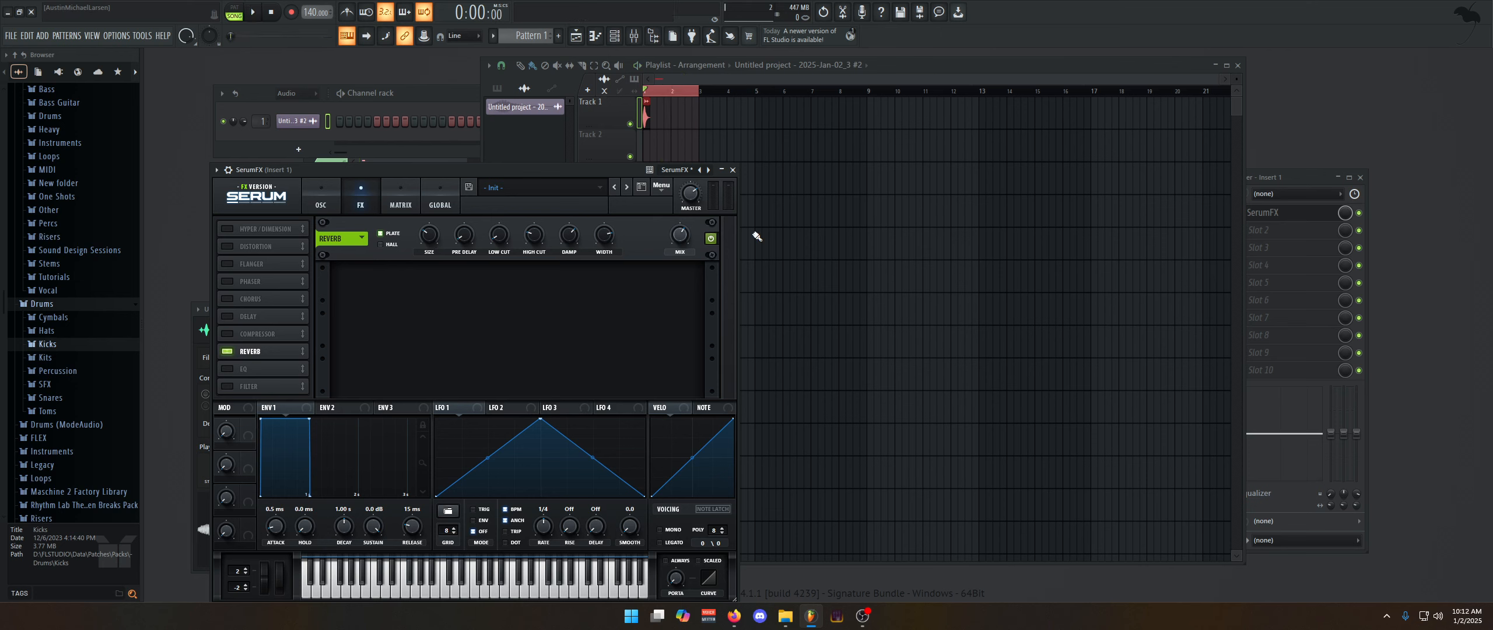
key("space")
Clear the old sample from Edison on the Master track, arm recording and extend the Playlist selection to three bars.
left_click(1299, 179)
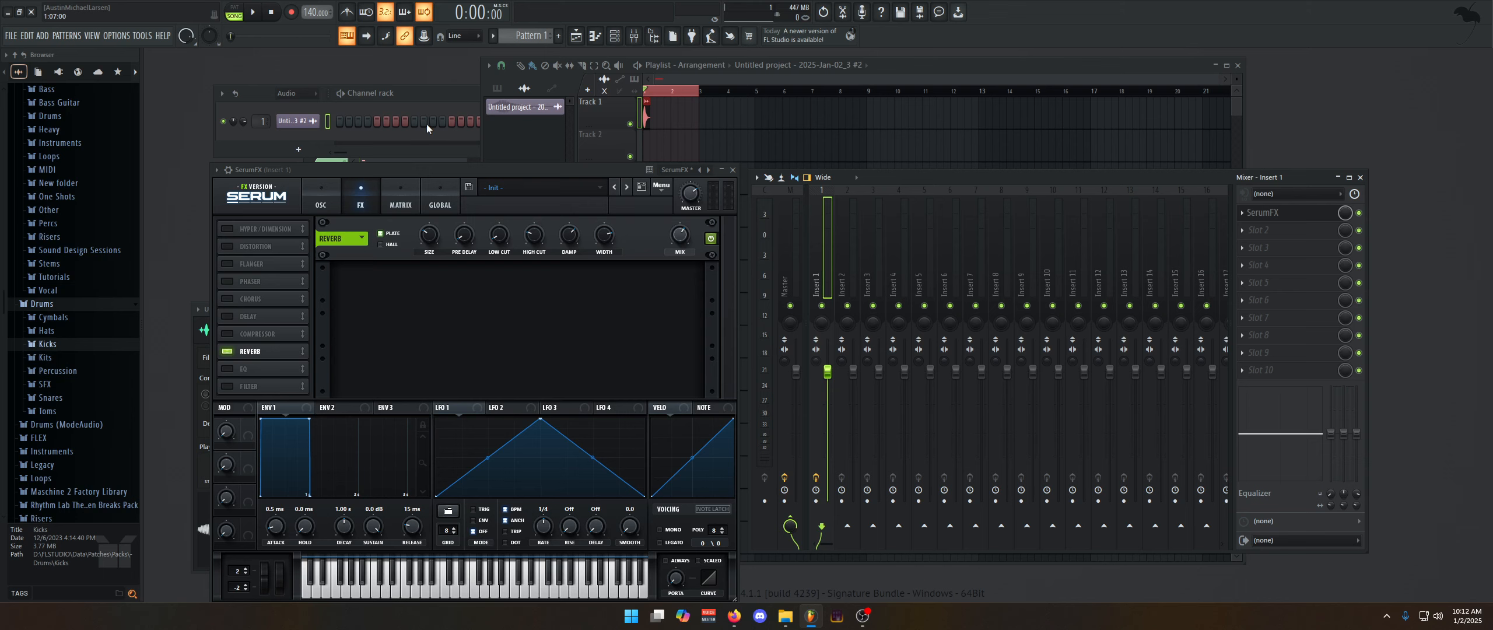
left_click(799, 246)
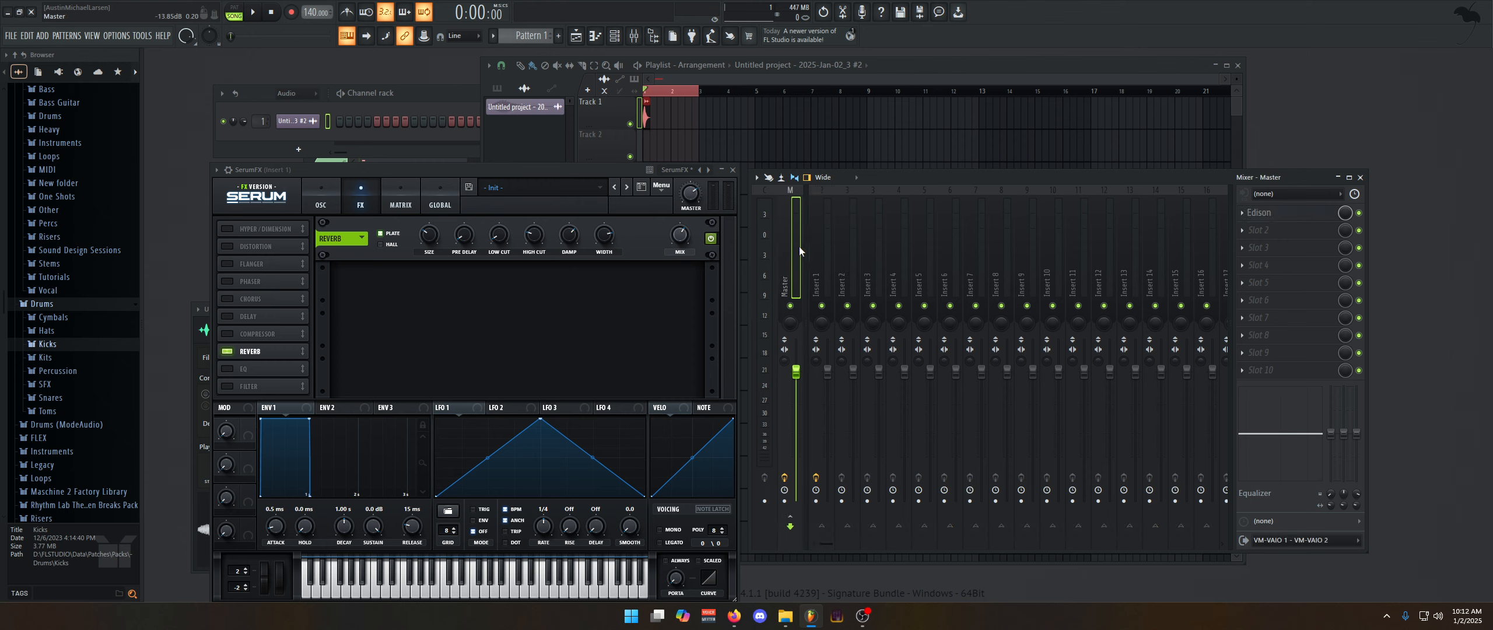
left_click(842, 11)
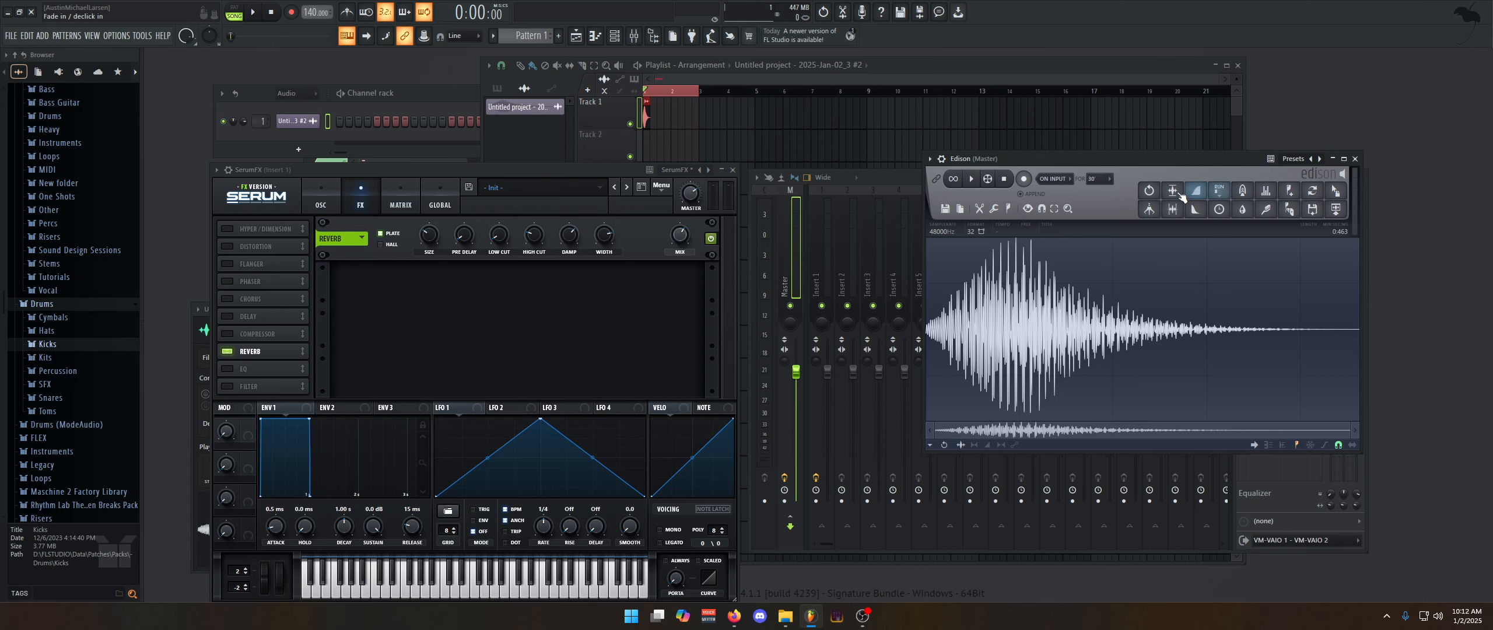
double_click(1112, 324)
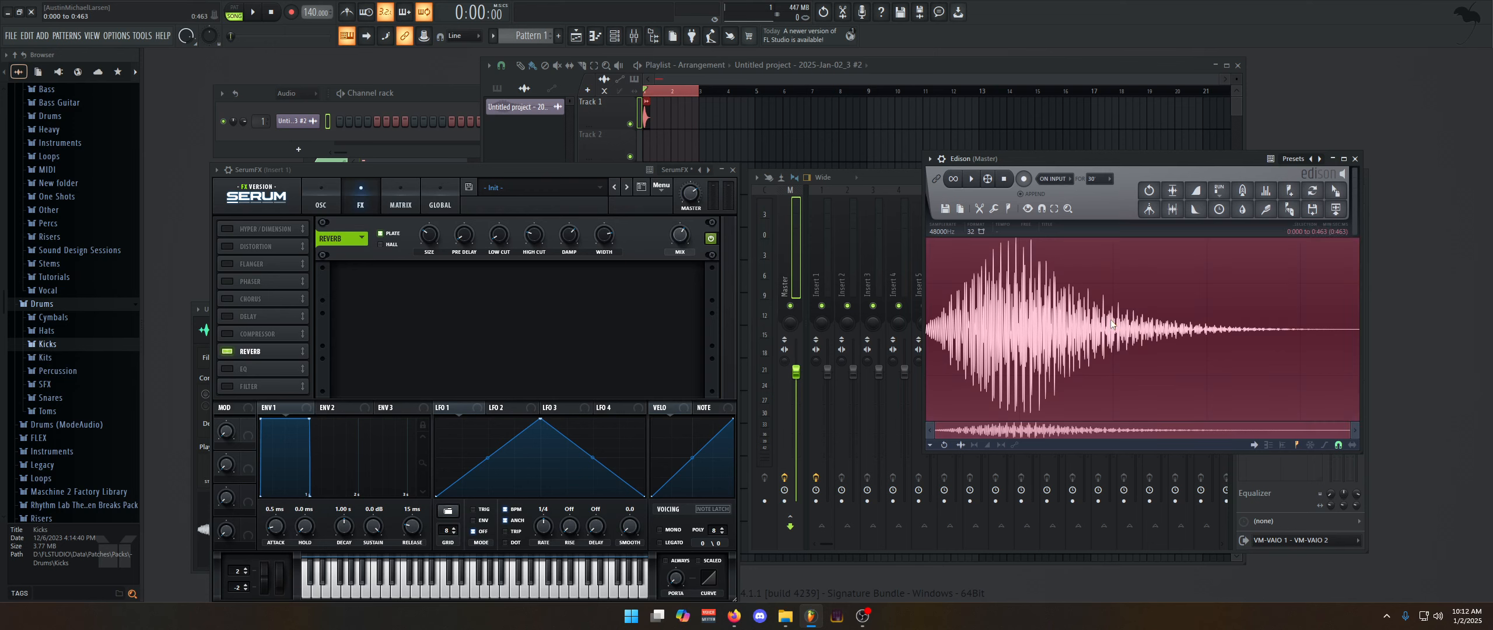
key("Delete")
left_click(1024, 179)
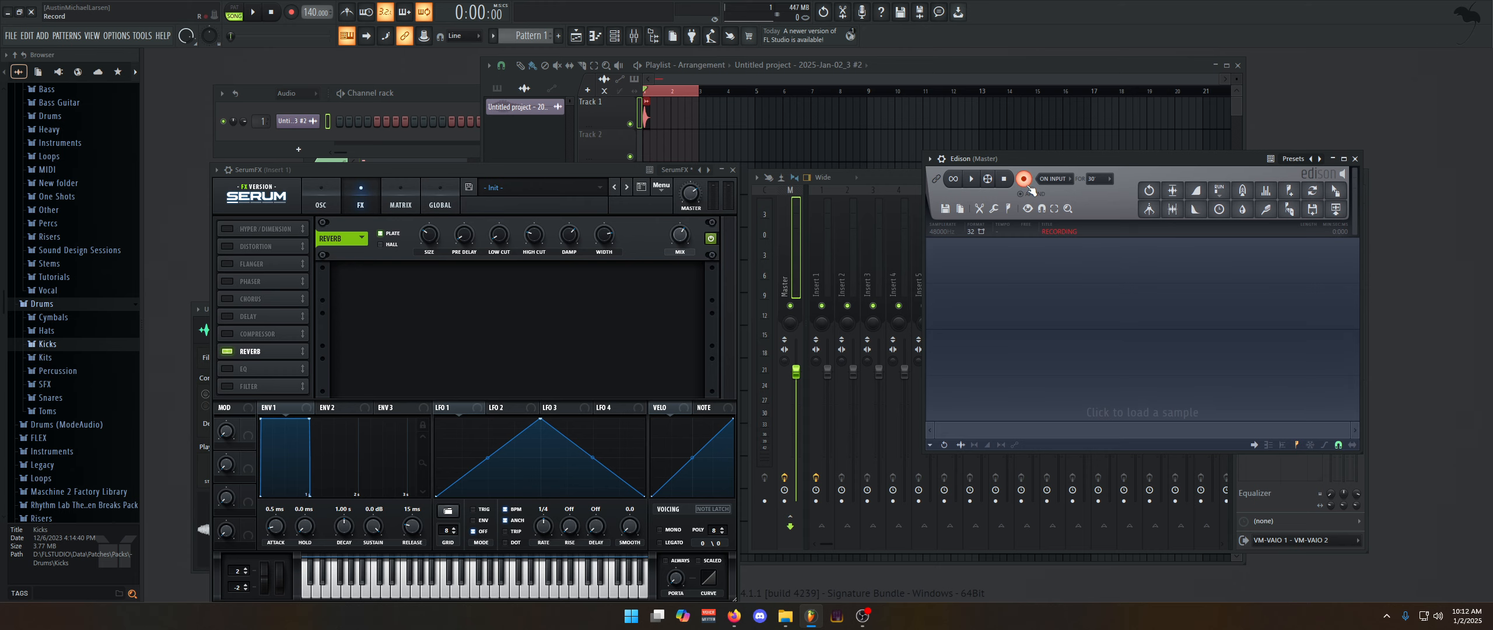
left_click_drag(717, 99, 730, 95)
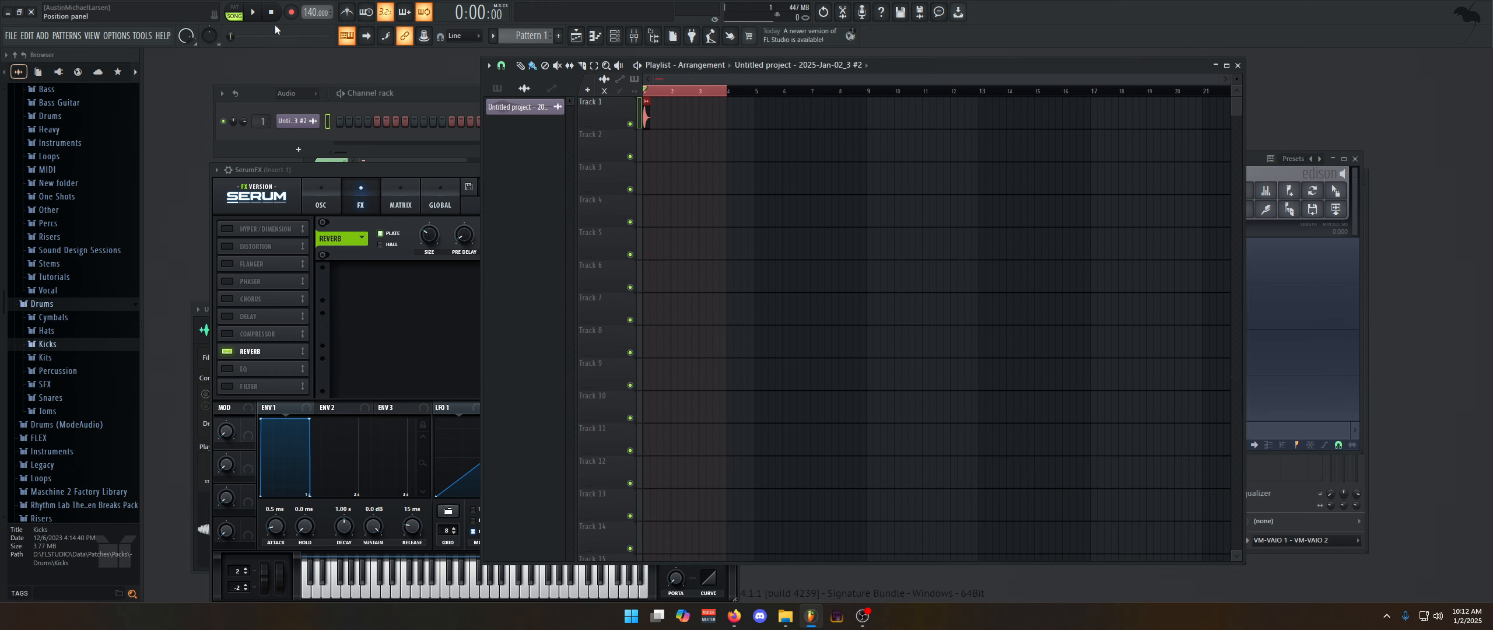
Record the reverb-processed clip's playback into Edison, then stop recording and playback.
key("space")
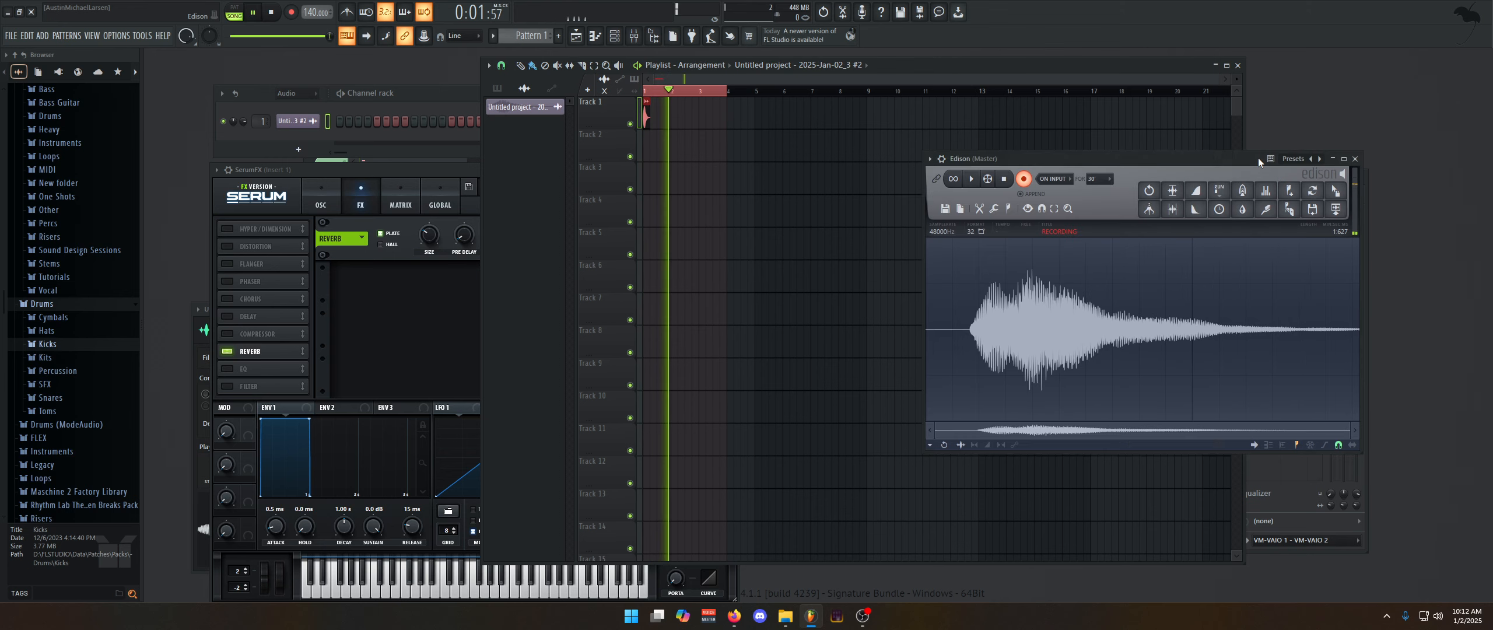
left_click(1257, 158)
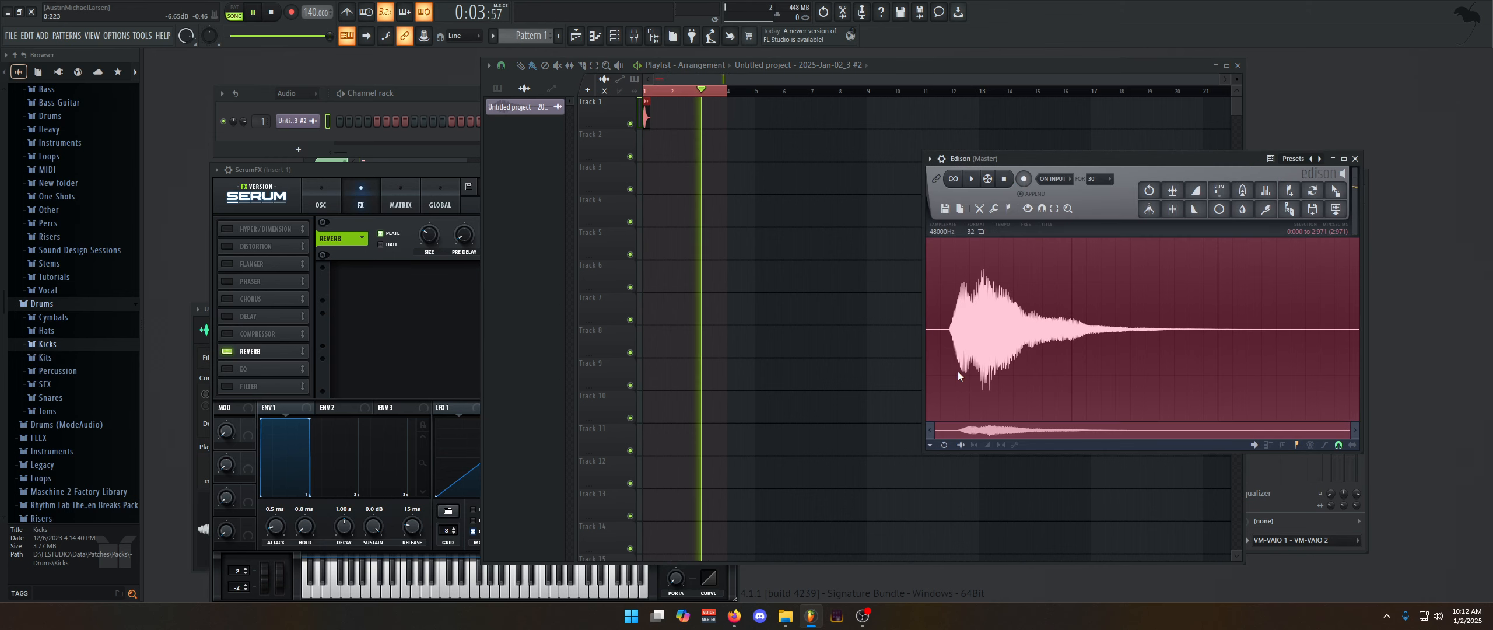
left_click(273, 13)
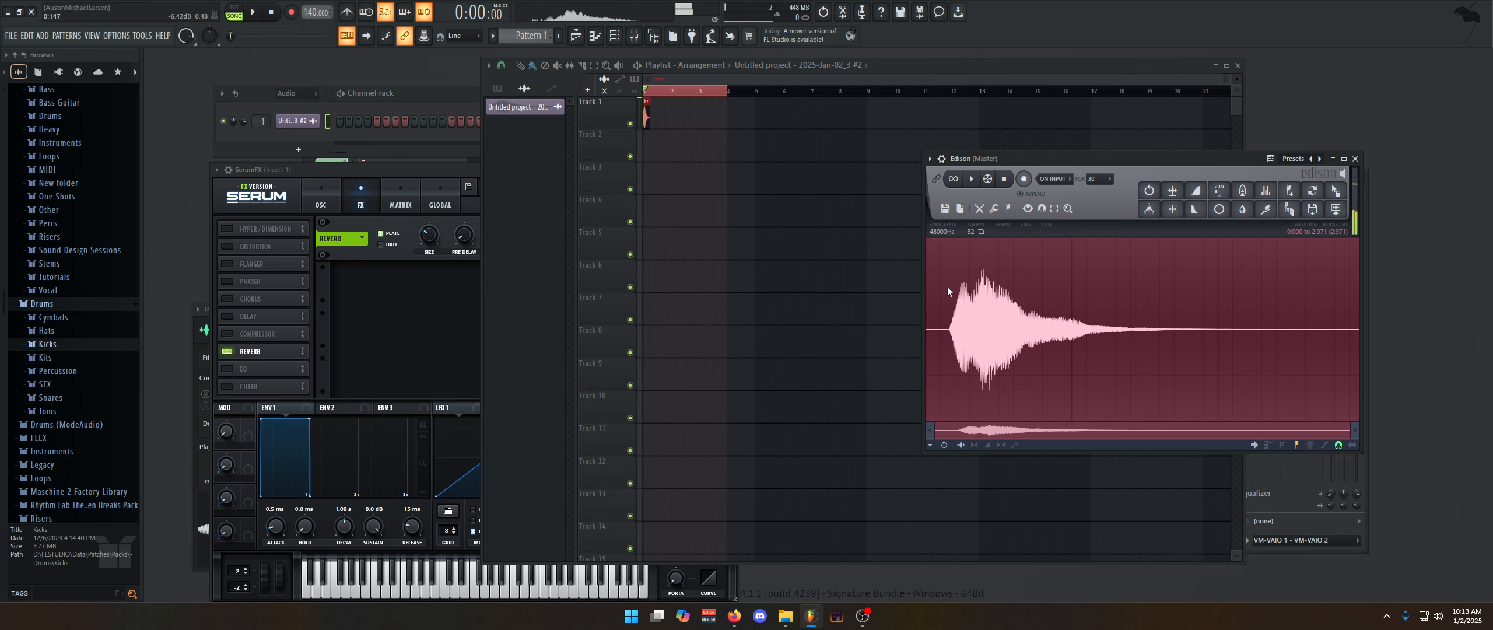
Try to trim all noise and slice up the recording with the silent lead-in left out of the selection.
left_click(955, 309)
right_click(953, 314)
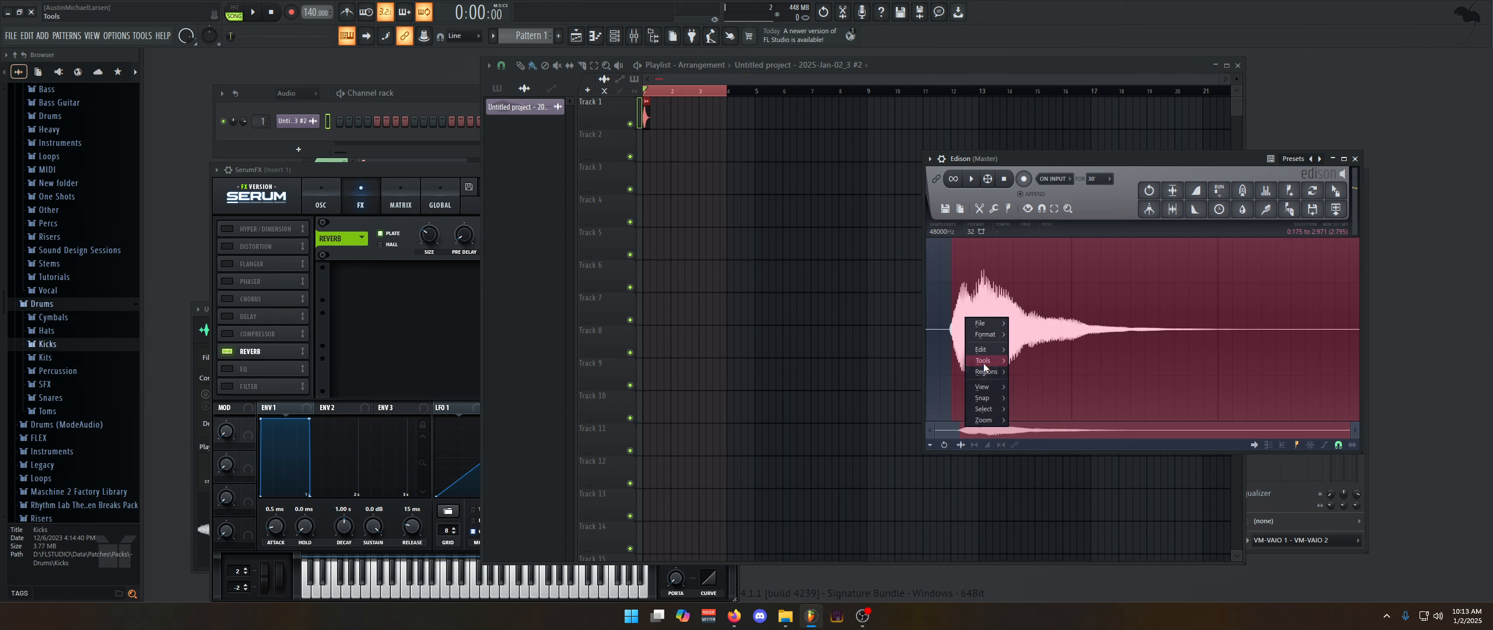
mouse_move(985, 360)
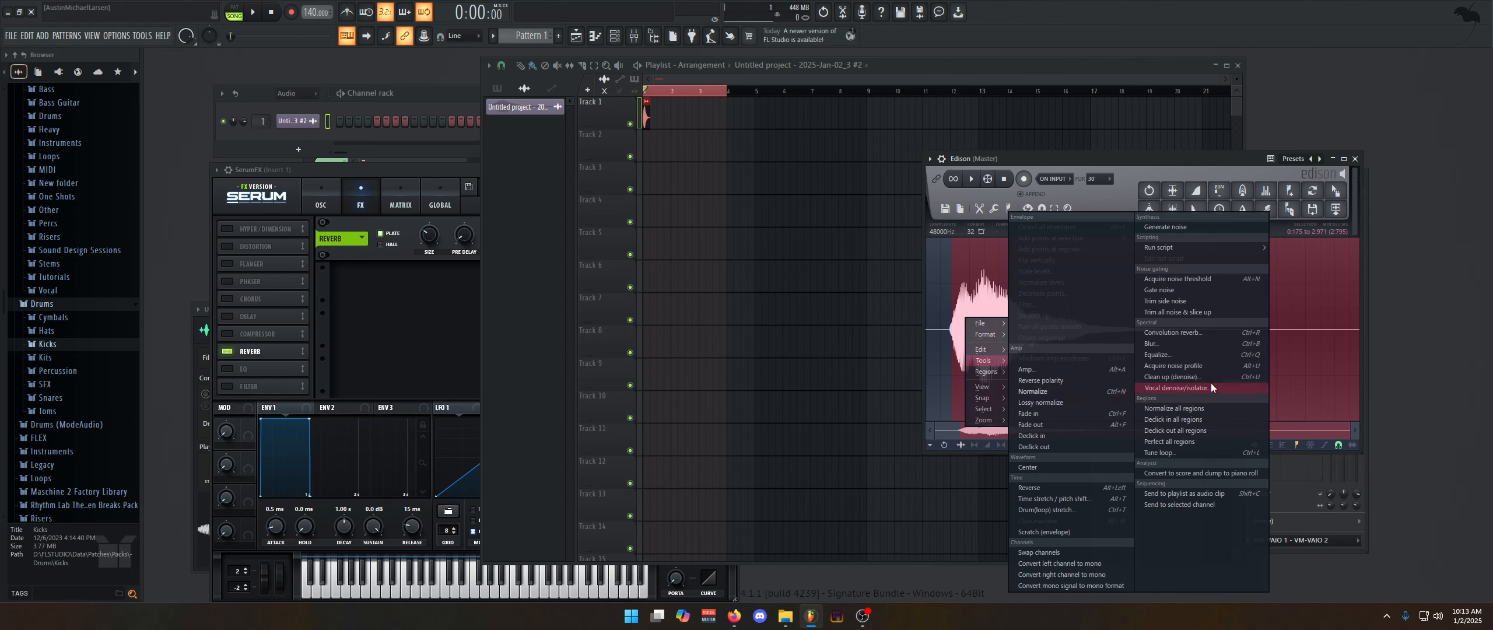
left_click(1197, 314)
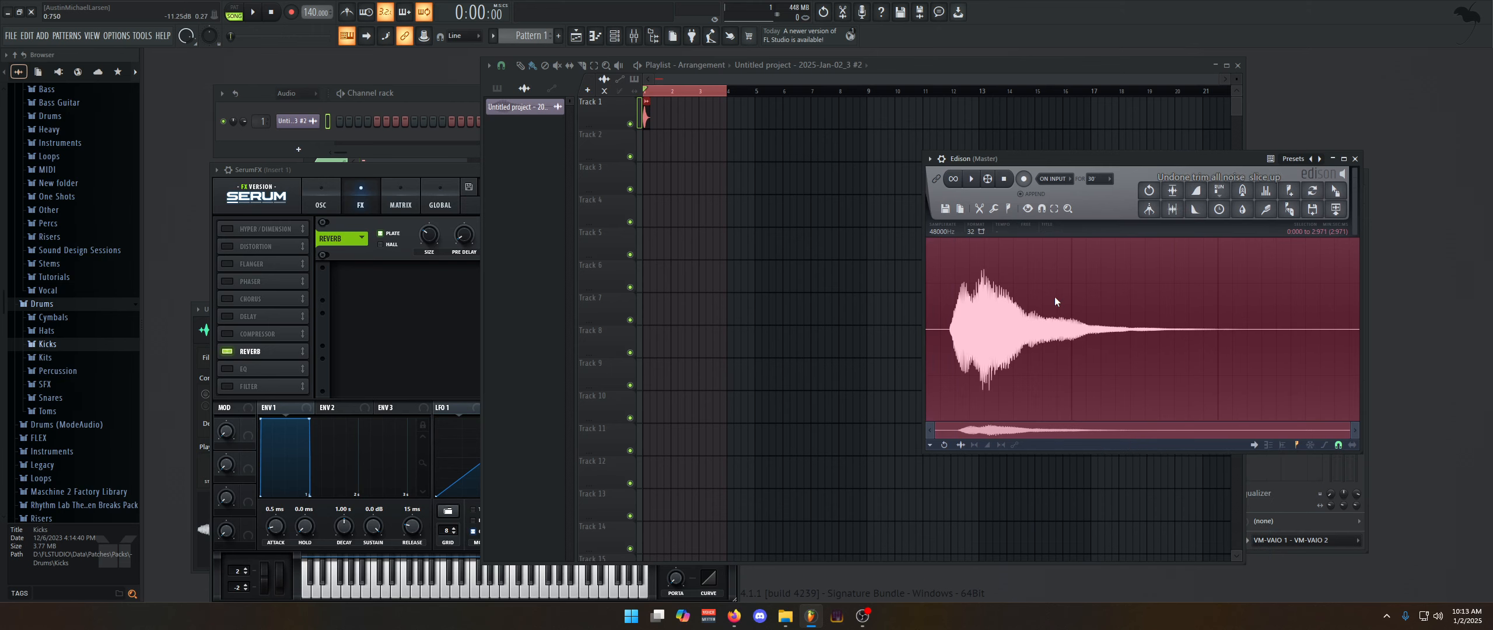
Apply Trim all noise & slice up to the full recording in Edison and audition the result.
left_click(998, 208)
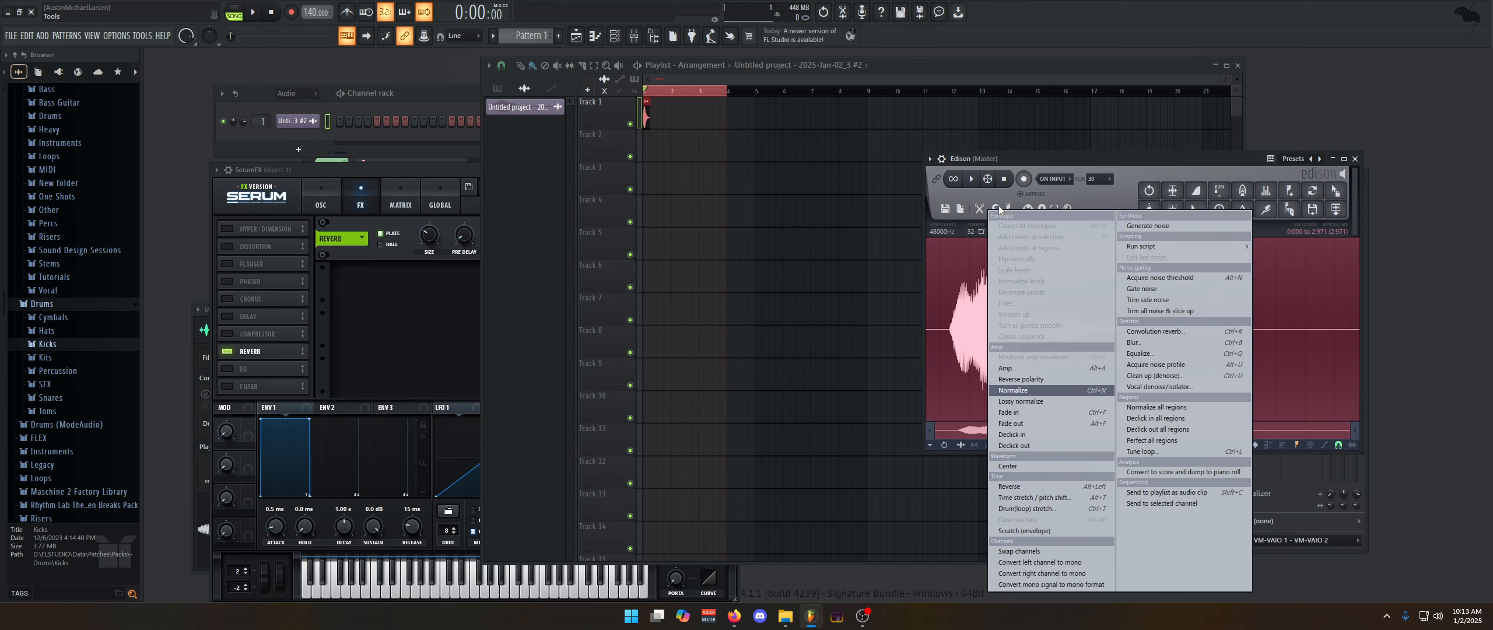
left_click(1207, 311)
left_click(971, 180)
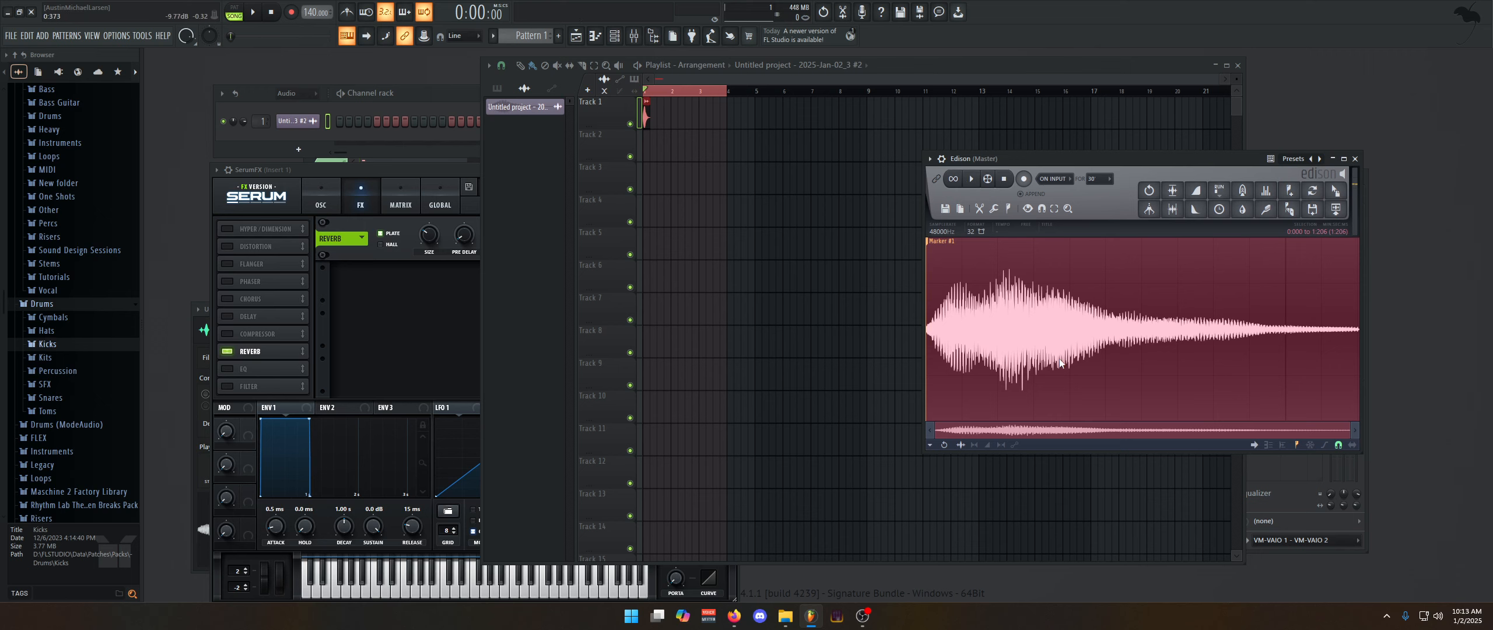
Draw a volume envelope in Edison that curves down towards the sample's end, audition it and leave envelope editing.
left_click(987, 444)
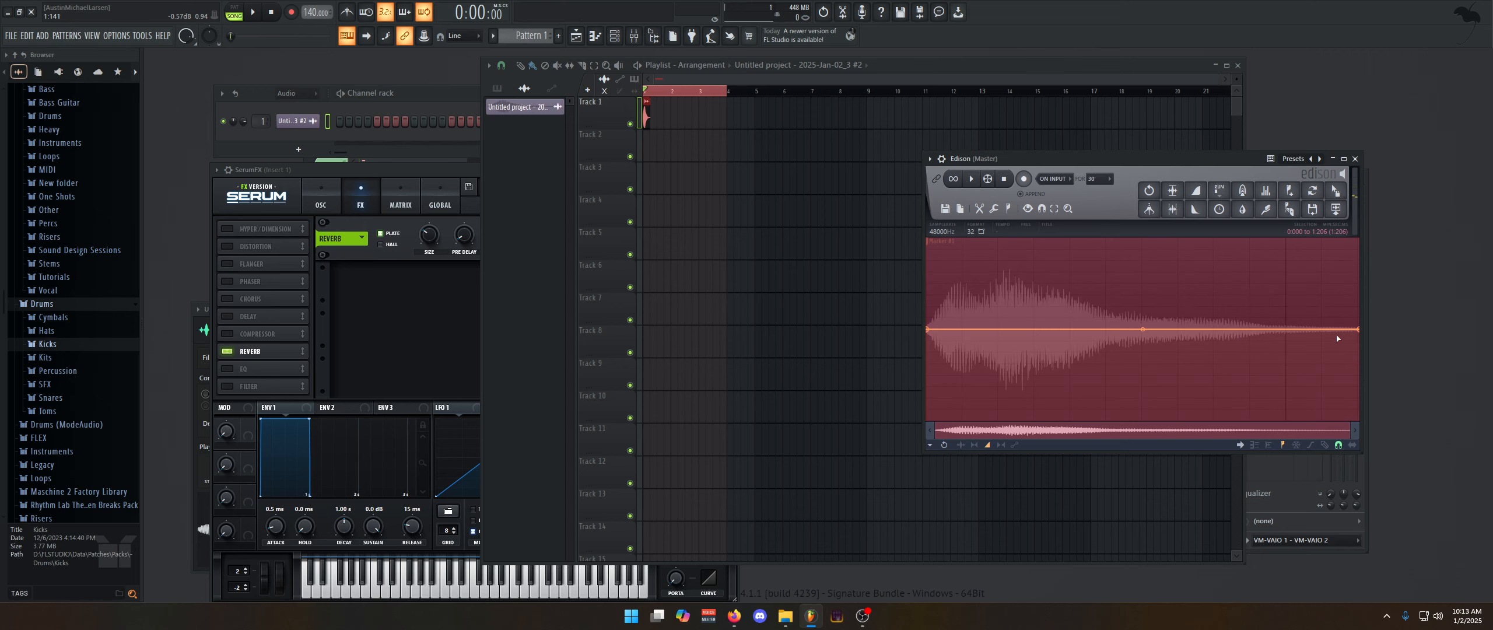
left_click_drag(1358, 329, 1374, 414)
mouse_move(1140, 367)
left_mouse_down()
mouse_move(1142, 388)
mouse_move(1143, 360)
left_mouse_up()
key("space")
key("space")
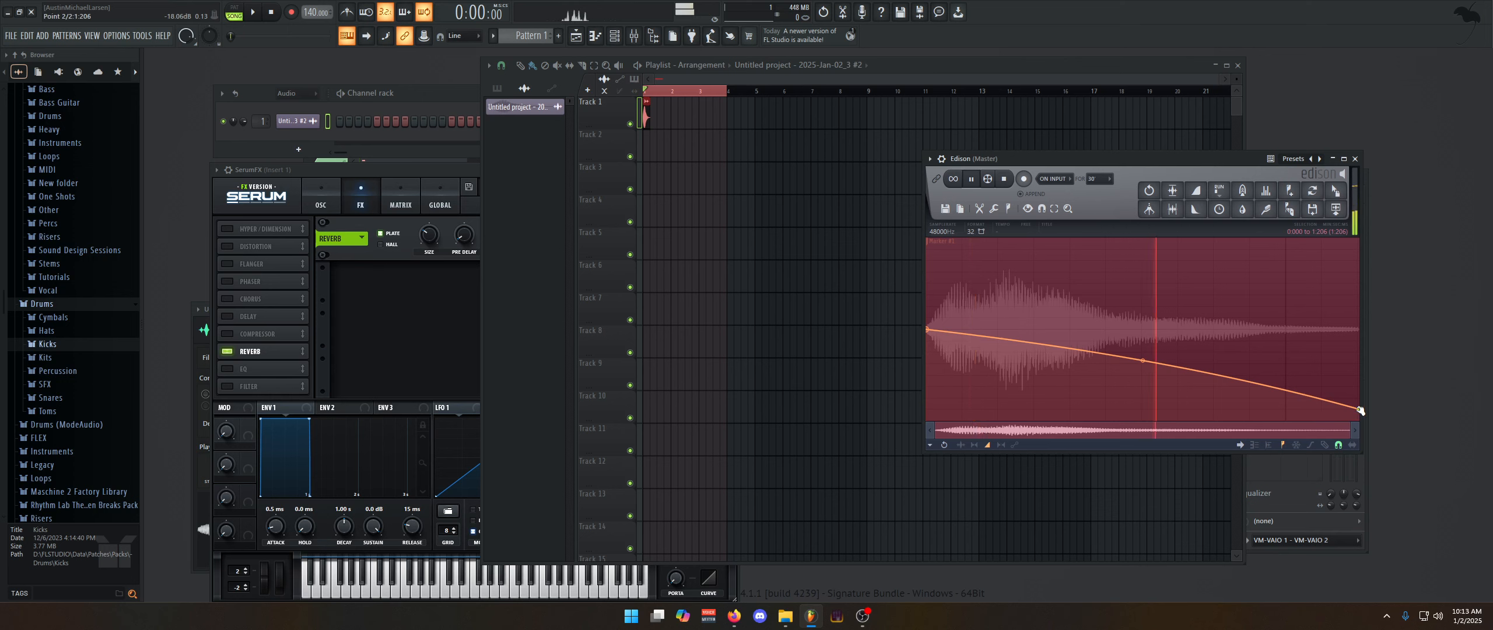
key("space")
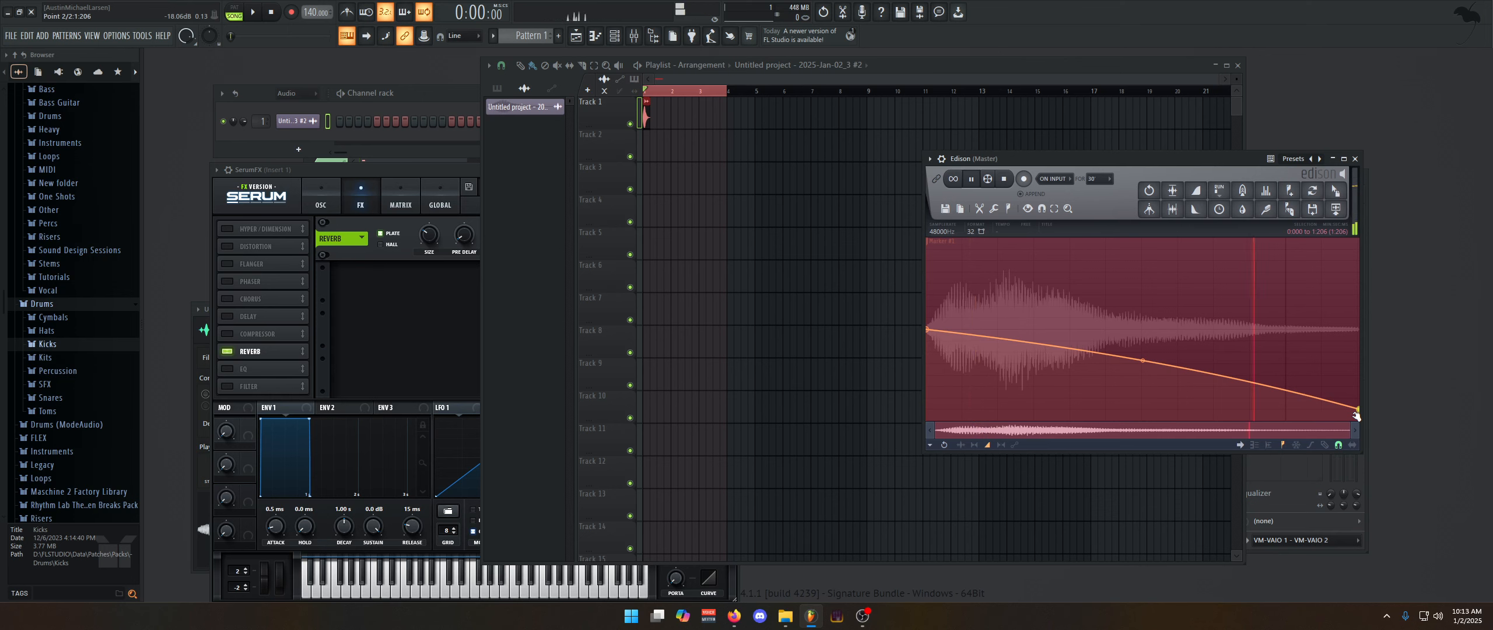
left_click(991, 445)
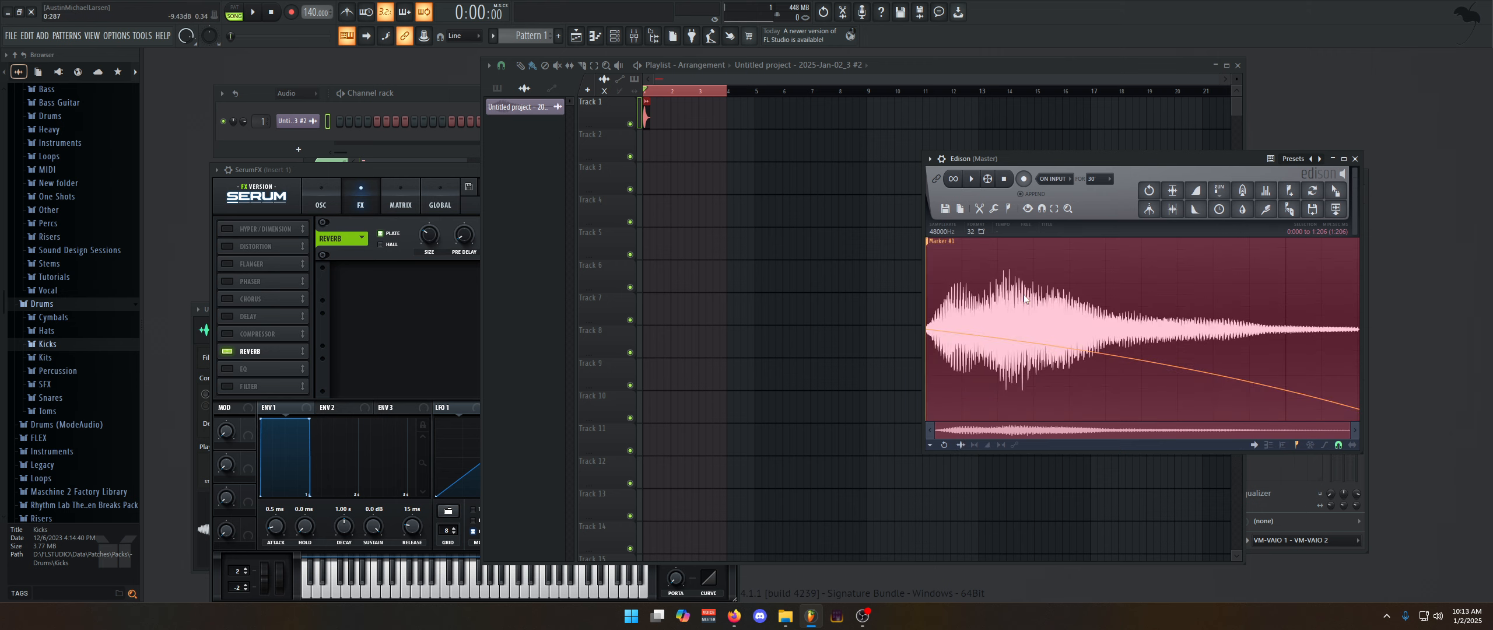
Delete the marker at the sample's start and select a short section of its decaying tail.
right_click(936, 247)
left_click(952, 258)
right_click(1219, 299)
scroll(1234, 354, "up", 2)
left_click_drag(1231, 362, 1243, 387)
scroll(1103, 418, "down", 2)
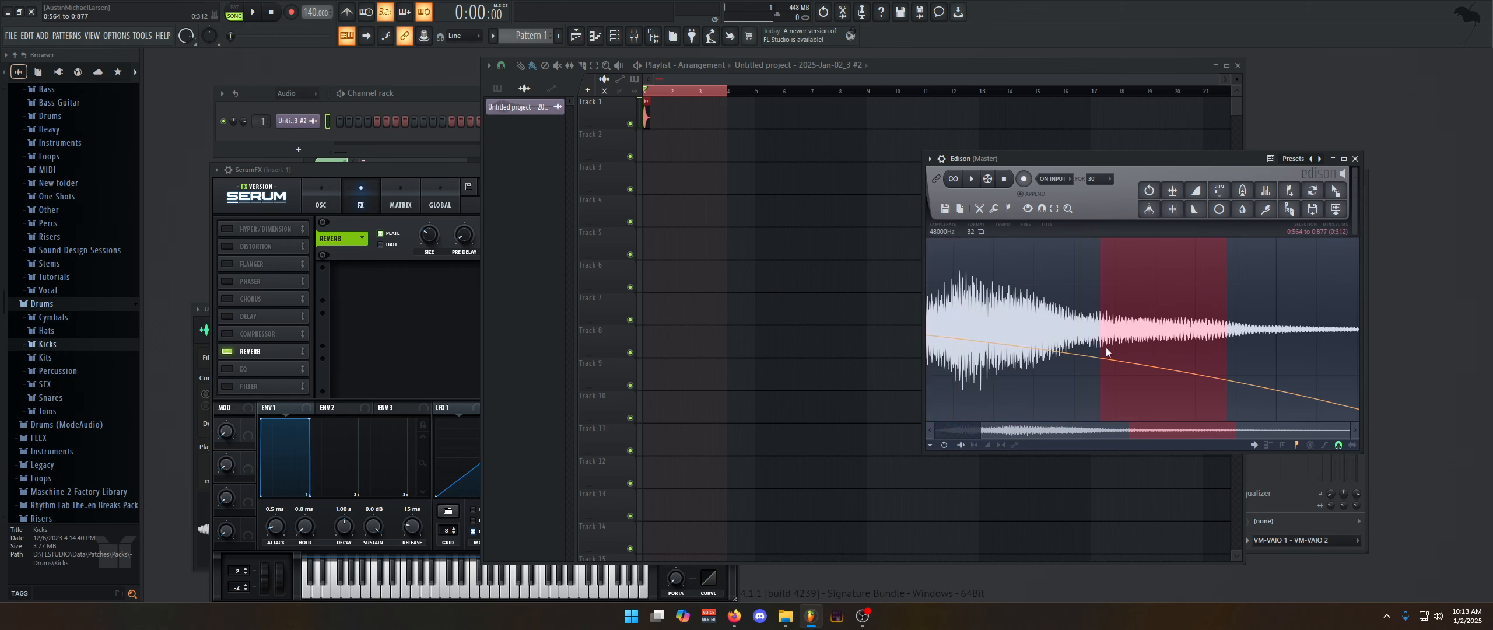
left_click_drag(1207, 350, 1212, 351)
scroll(1214, 352, "up", 5)
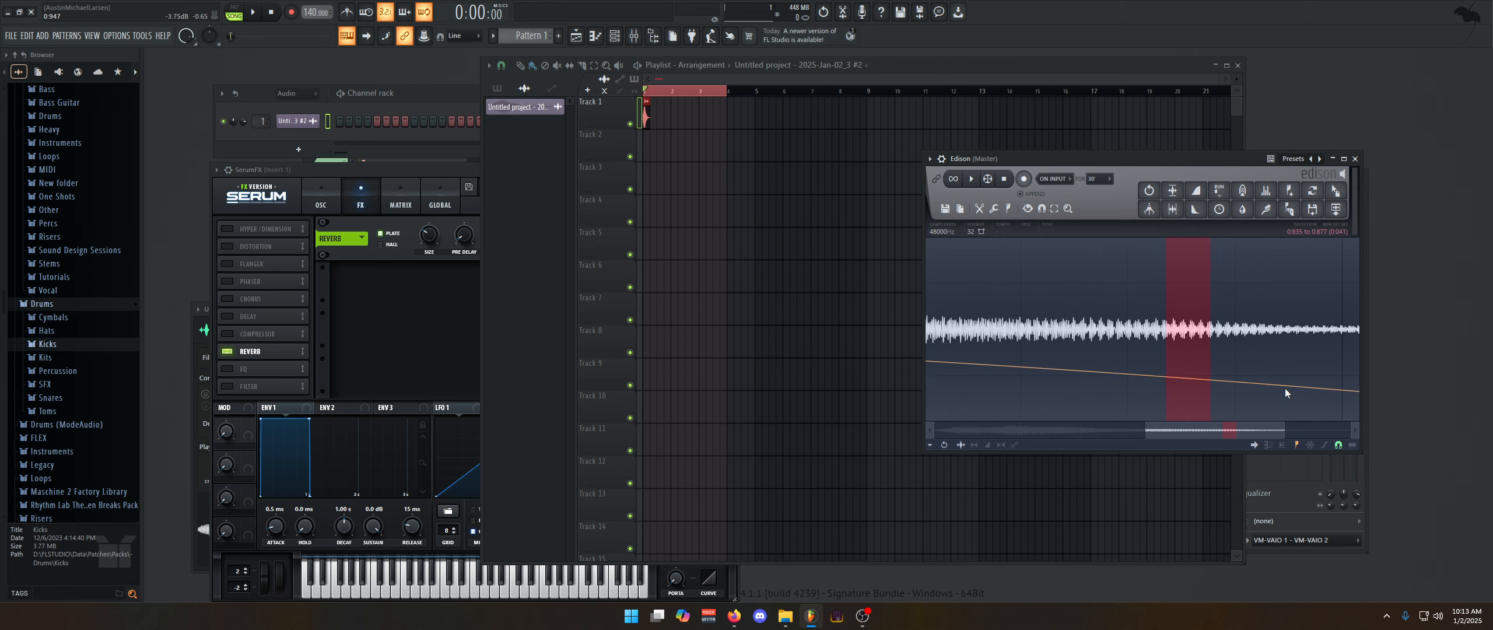
Set Edison's snapping to zero-crossing.
left_click(1346, 436)
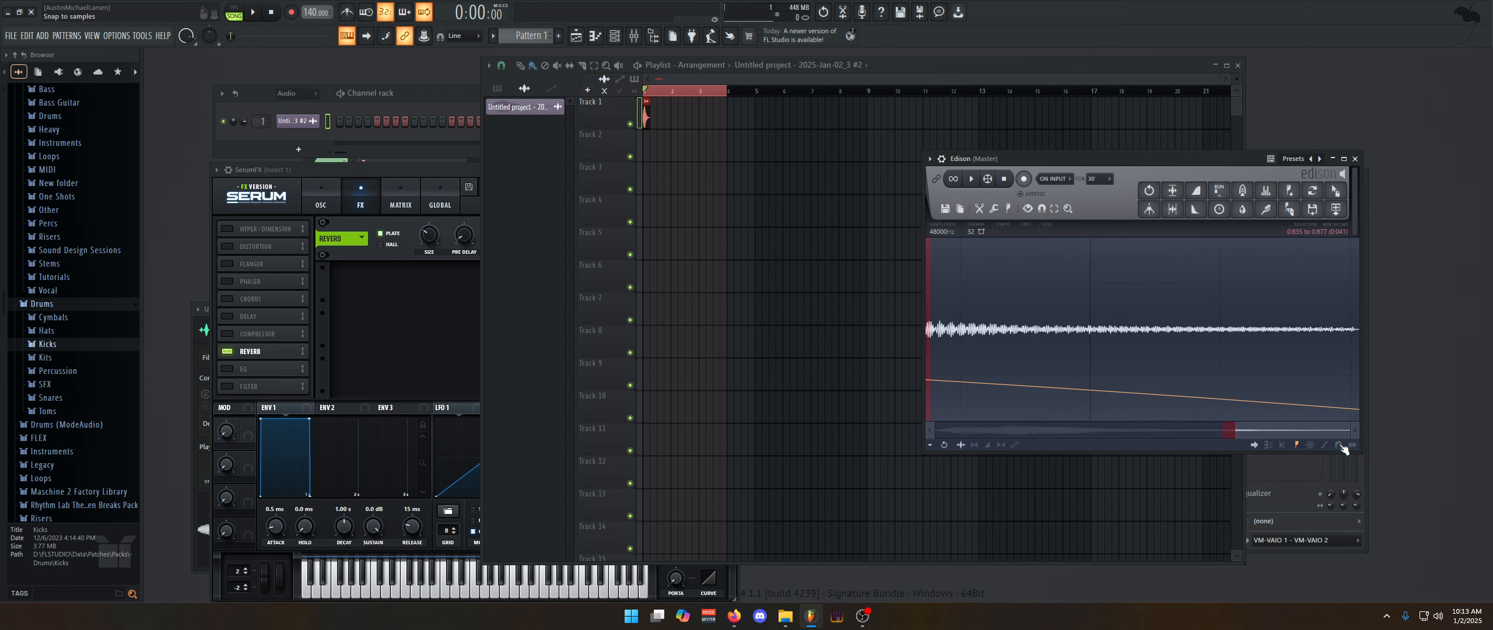
left_click(1339, 445)
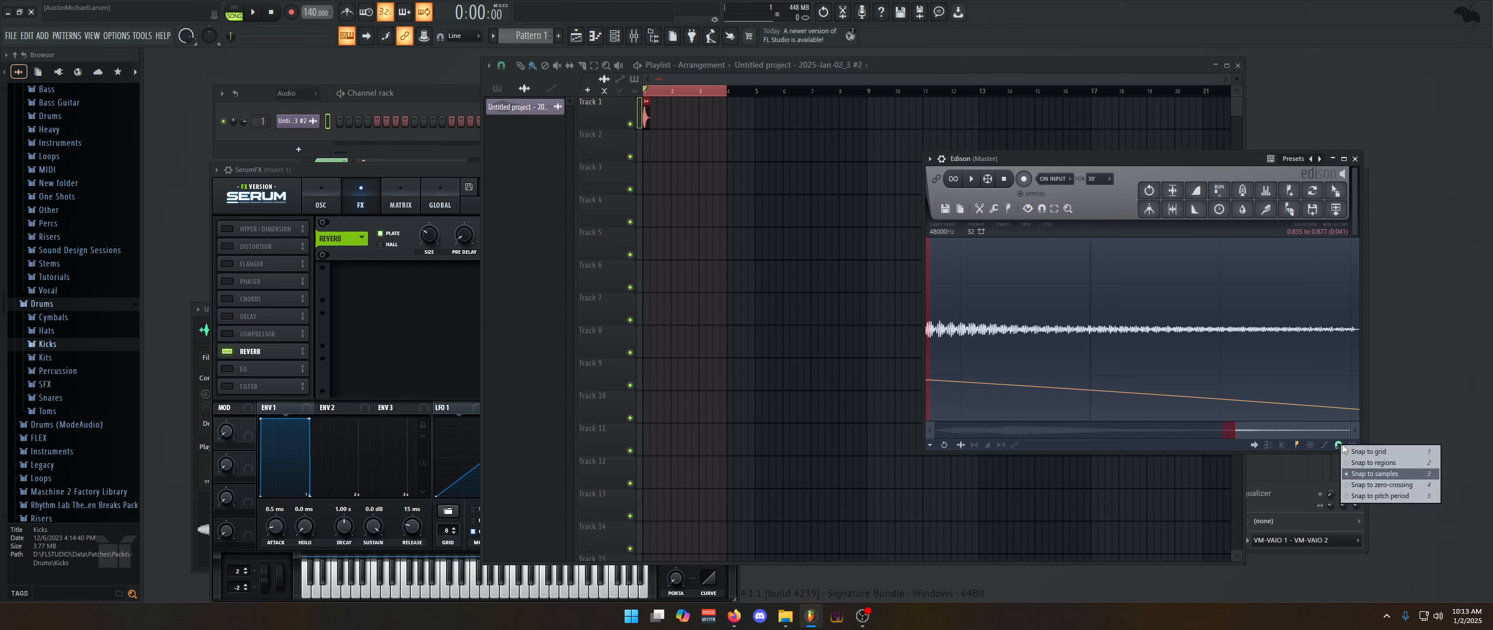
left_click(1381, 485)
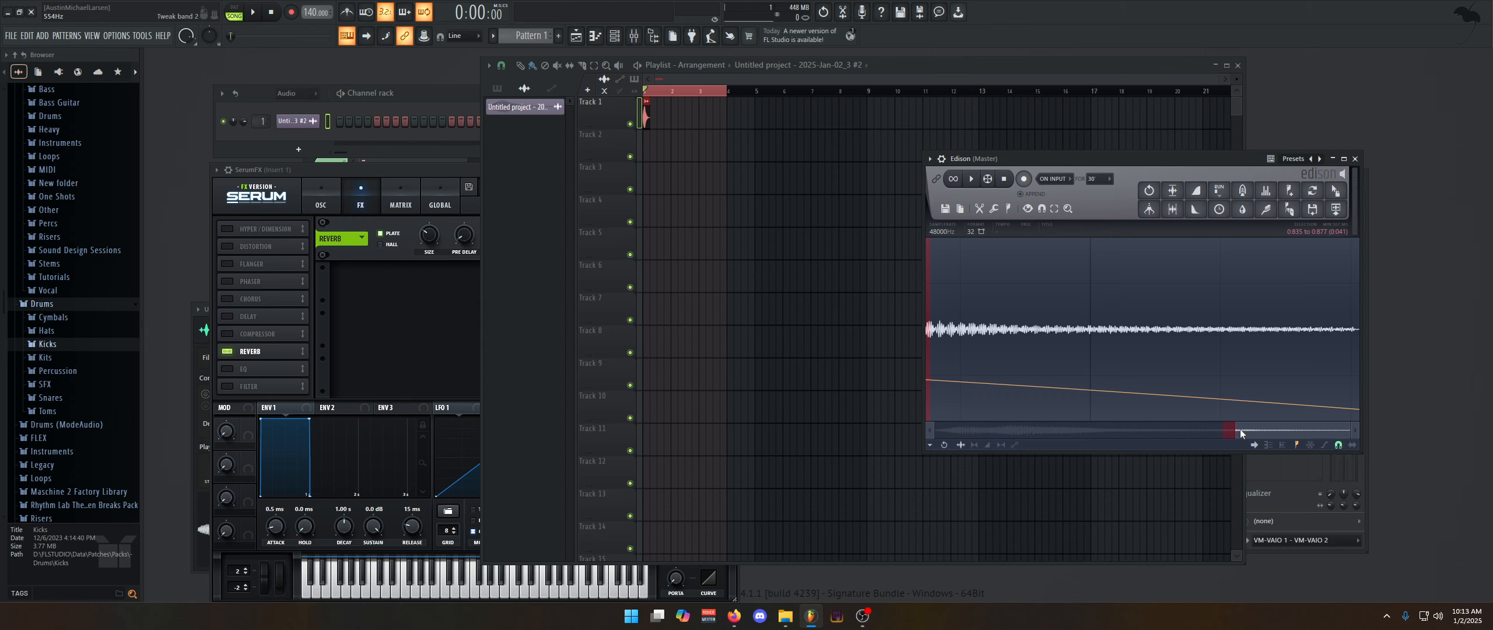
Turn on looped playback in Edison and reselect the looped section to about 0.459–0.784 s in the decay.
left_click_drag(1240, 433, 1120, 433)
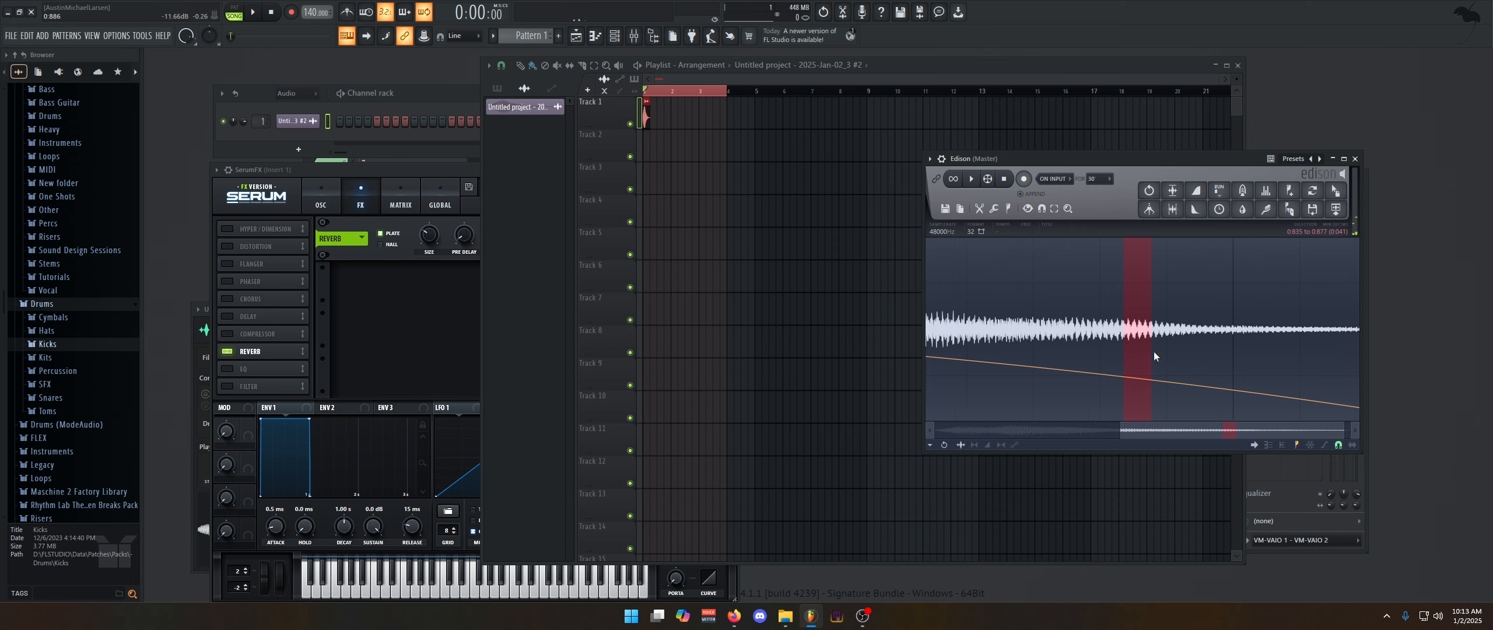
left_click(963, 183)
key("space")
left_click_drag(1152, 331, 1015, 340)
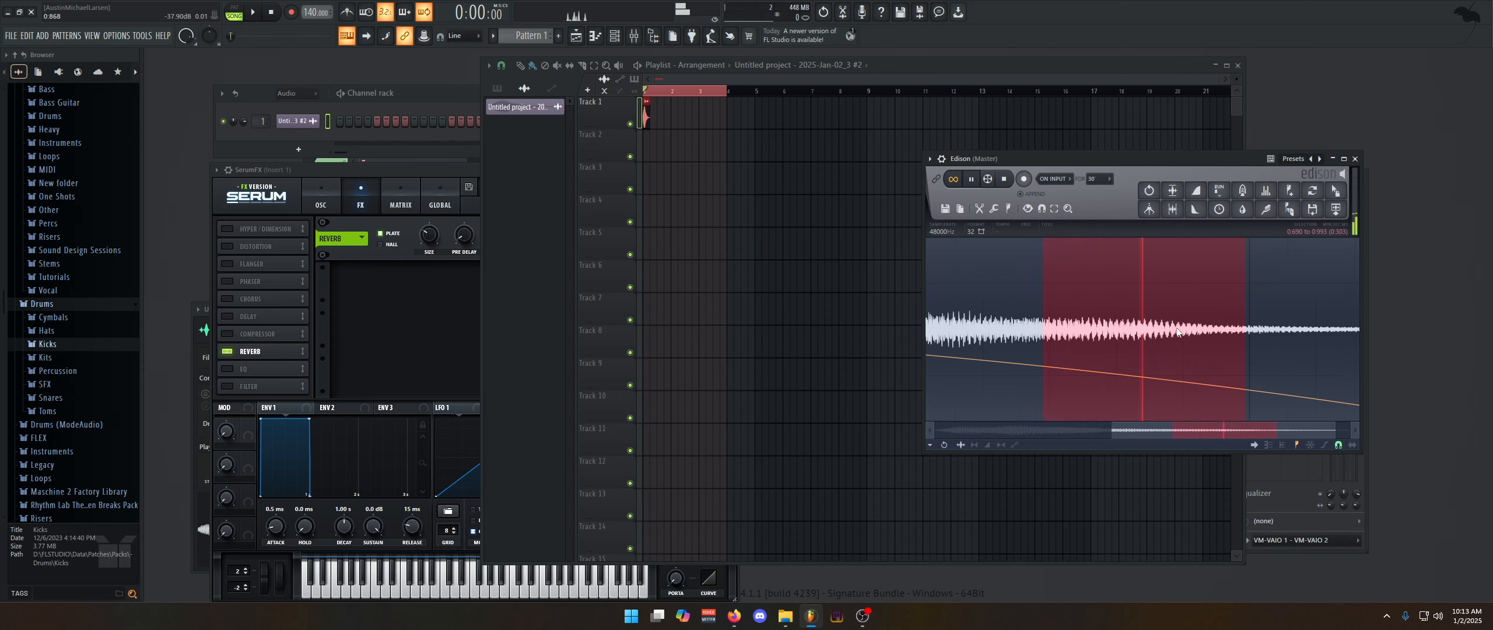
left_click_drag(1219, 341, 1187, 346)
mouse_move(1065, 345)
left_mouse_down()
mouse_move(1277, 342)
mouse_move(1044, 344)
mouse_move(1072, 345)
left_mouse_up()
mouse_move(1313, 347)
left_mouse_down()
mouse_move(1094, 352)
mouse_move(1290, 355)
left_mouse_up()
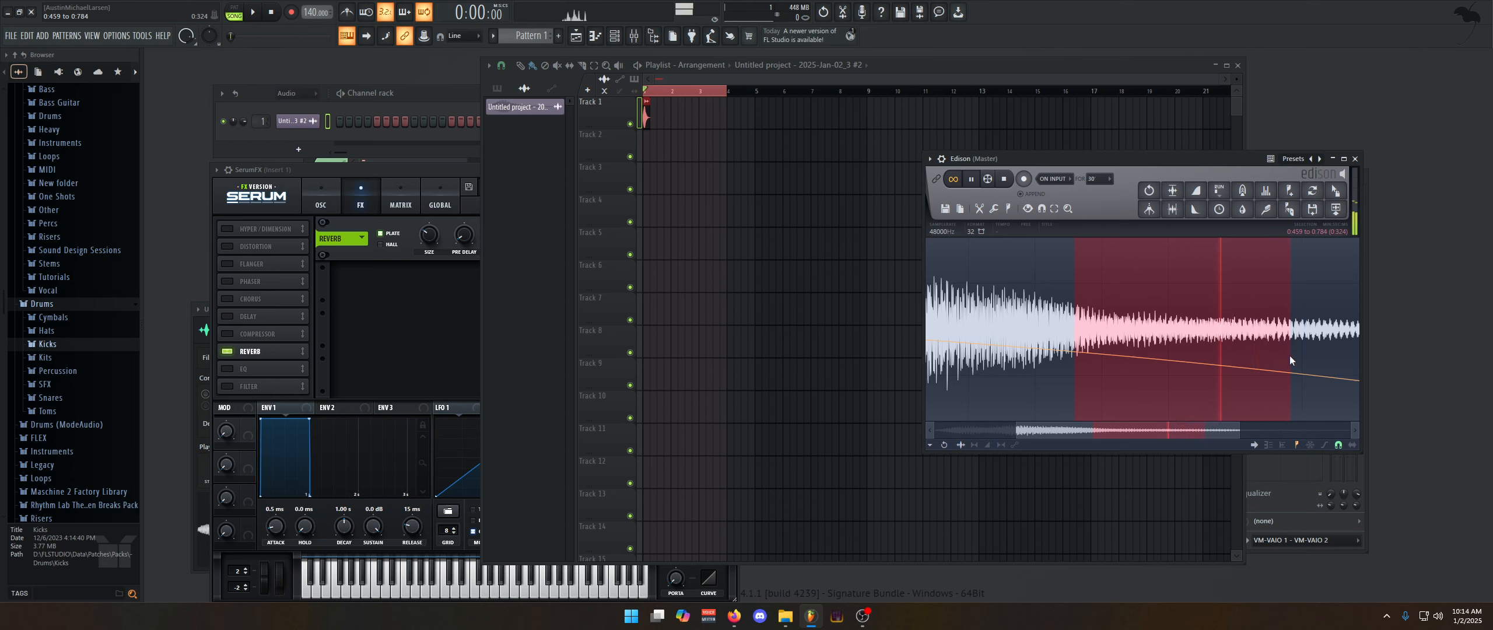
Refine the looped selection to about 0.594–0.823 s while auditioning it.
mouse_move(1152, 345)
left_mouse_down()
mouse_move(1057, 340)
mouse_move(1237, 343)
mouse_move(1170, 343)
left_mouse_up()
key("space")
key("space")
scroll(1281, 335, "right", 3)
scroll(1282, 334, "left", 3)
key("space")
mouse_move(1269, 335)
left_mouse_down()
mouse_move(1205, 335)
mouse_move(1291, 333)
left_mouse_up()
key("space")
scroll(1291, 337, "right", 5)
scroll(1291, 337, "left", 5)
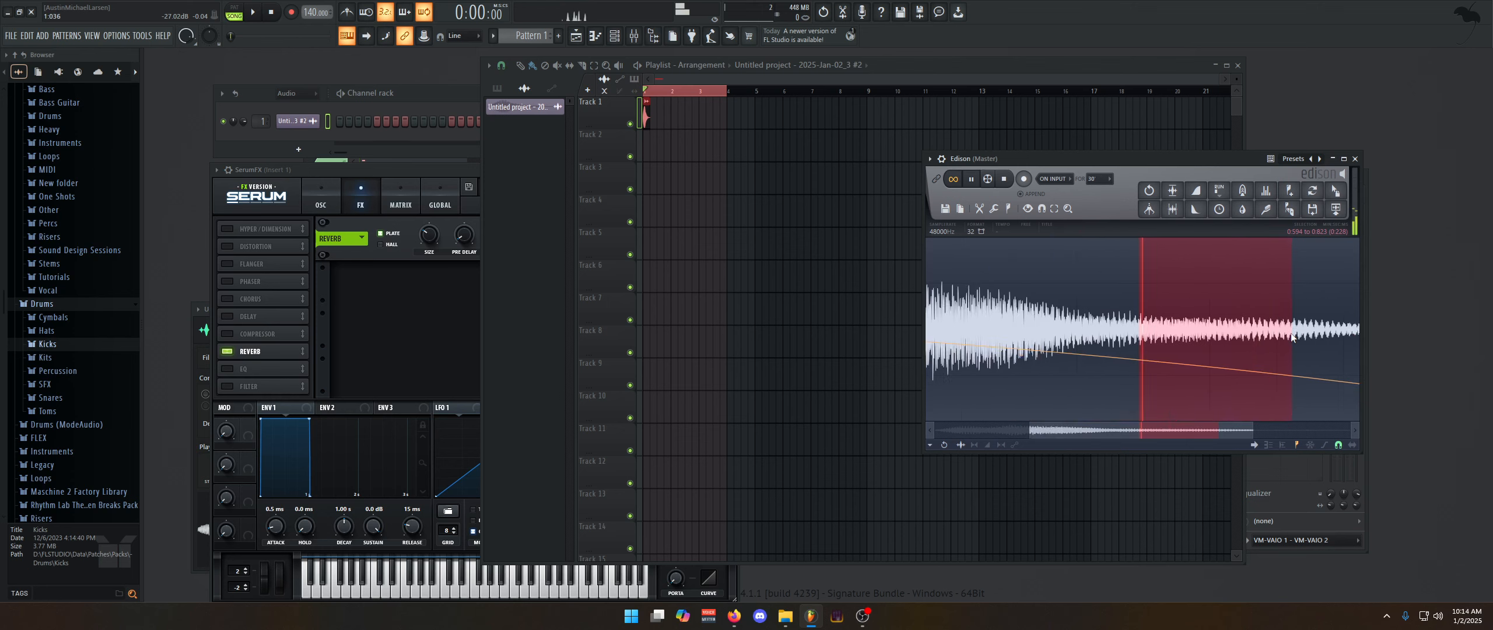
scroll(1291, 337, "right", 6)
scroll(1291, 337, "left", 5)
scroll(1291, 337, "right", 4)
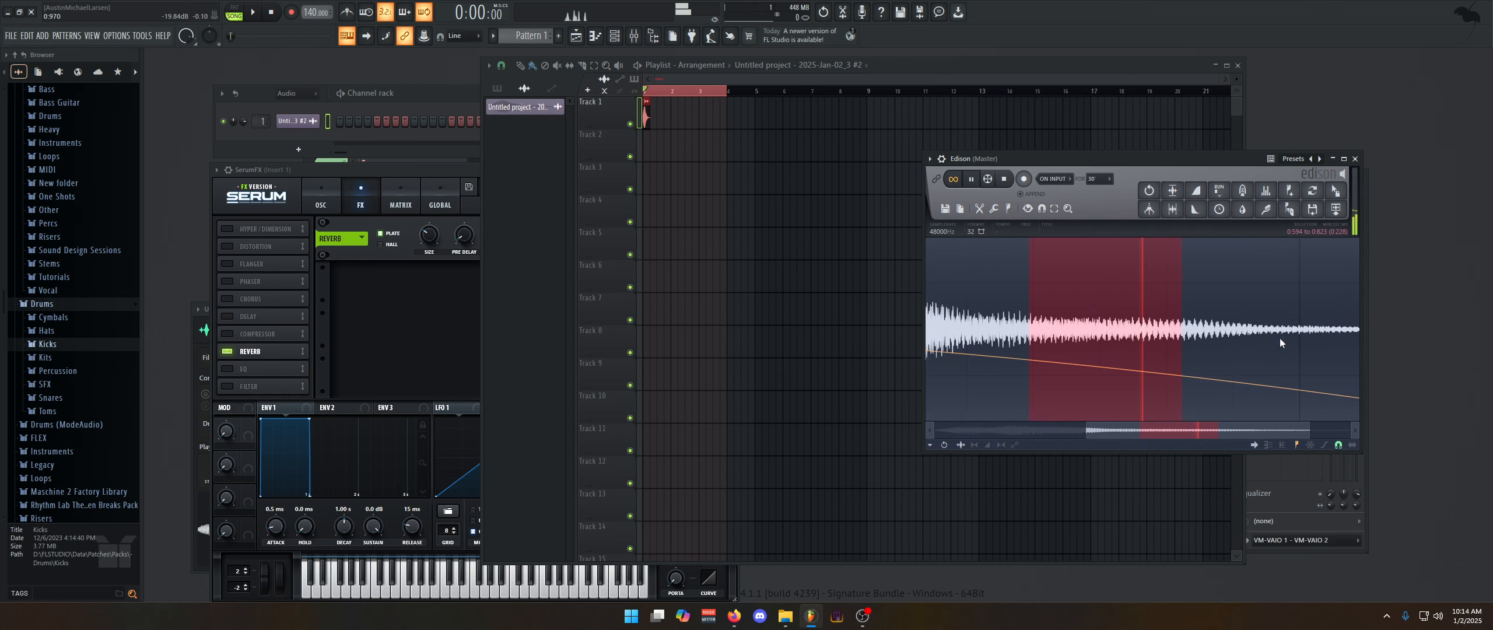
scroll(1266, 358, "left", 4)
scroll(1313, 394, "right", 2)
key("space")
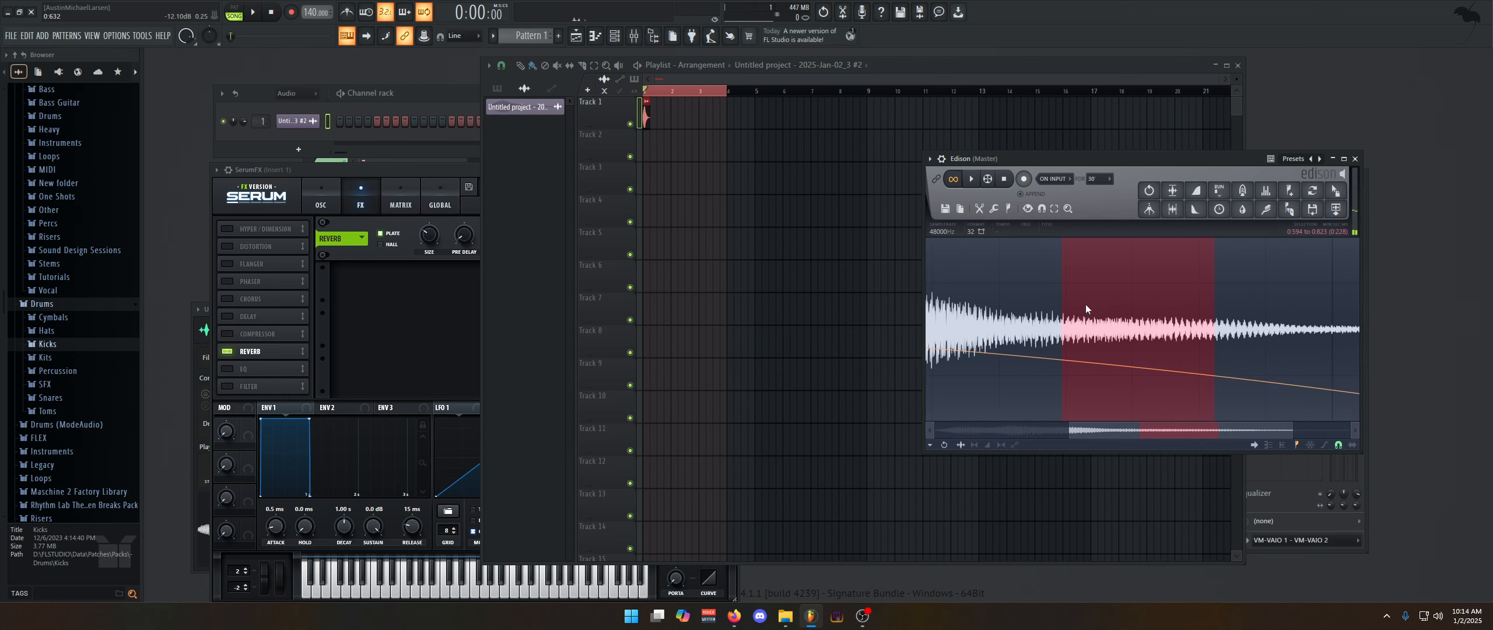
Set the selected tail section as the sample's loop region and audition it.
left_click(1012, 213)
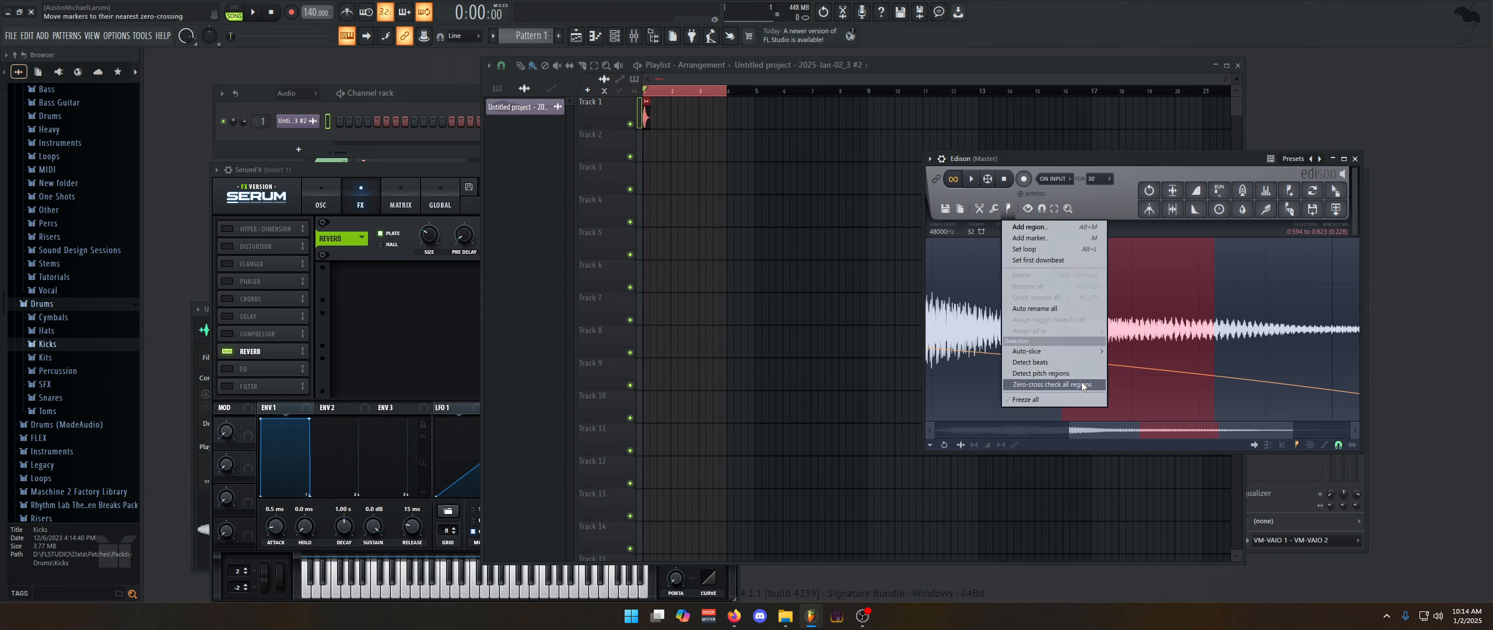
left_click(1066, 249)
key("space")
scroll(1240, 436, "right", 1)
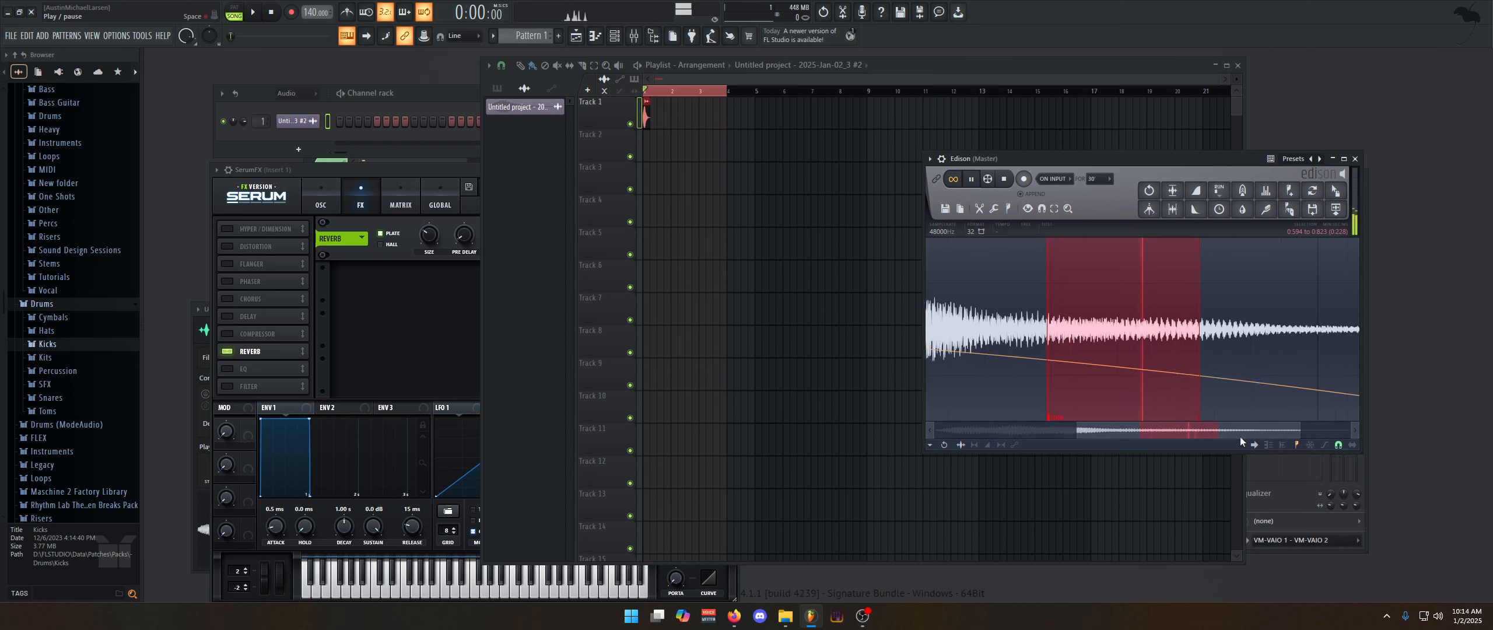
key("space")
scroll(1239, 432, "left", 3)
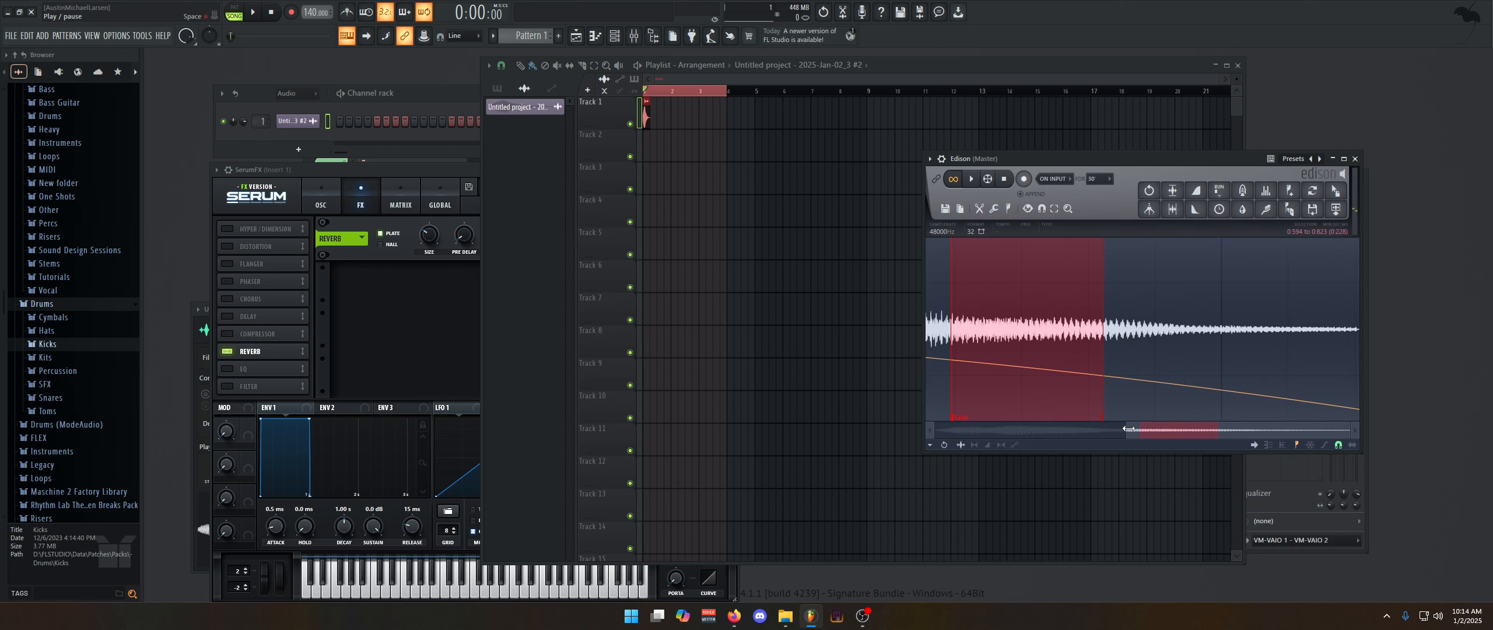
Select the entire sample, audition it with the loop and mix down its amp envelope.
left_click_drag(1237, 432, 851, 432)
key("ctrl+a")
key("space")
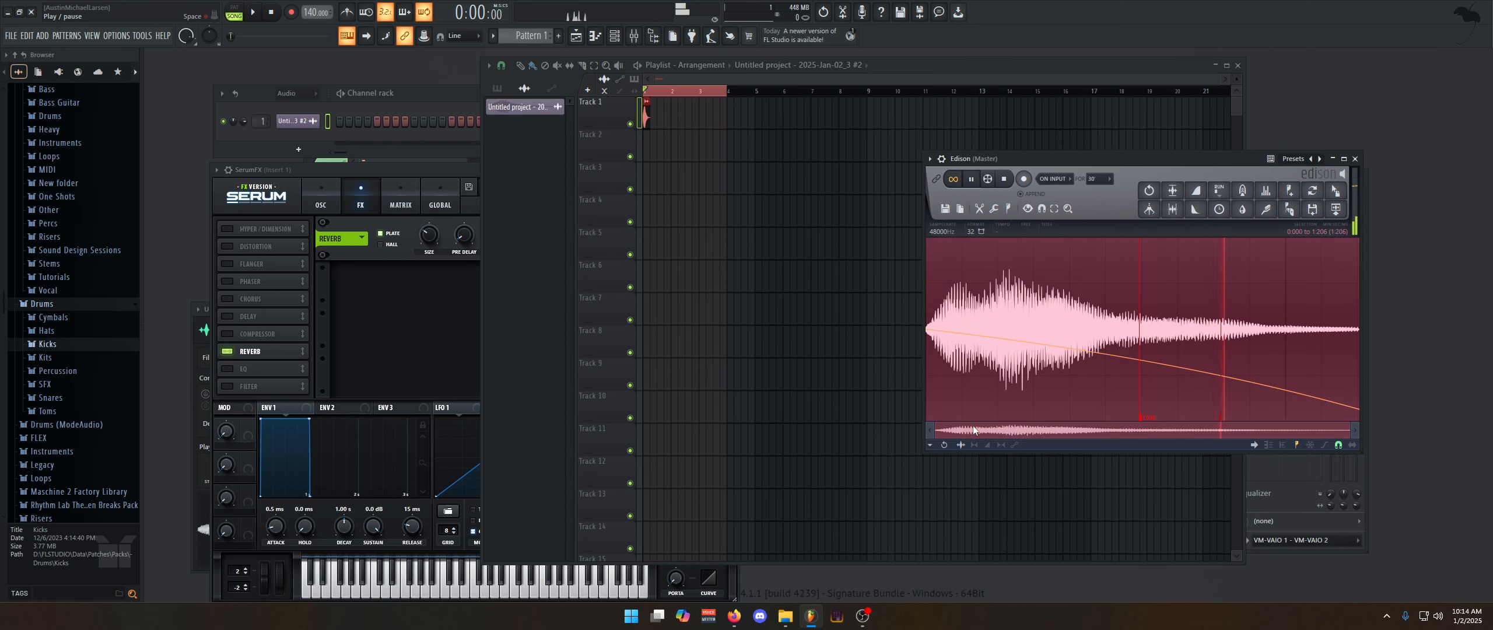
key("space")
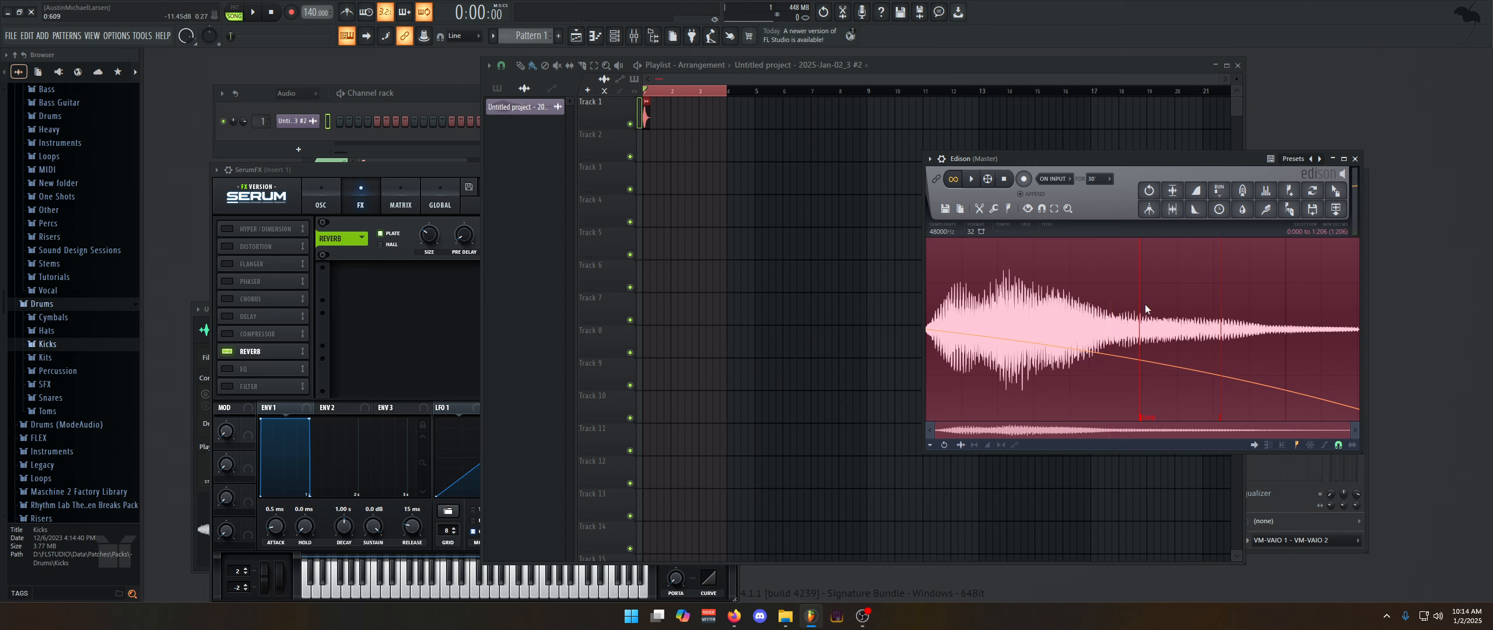
right_click(1010, 272)
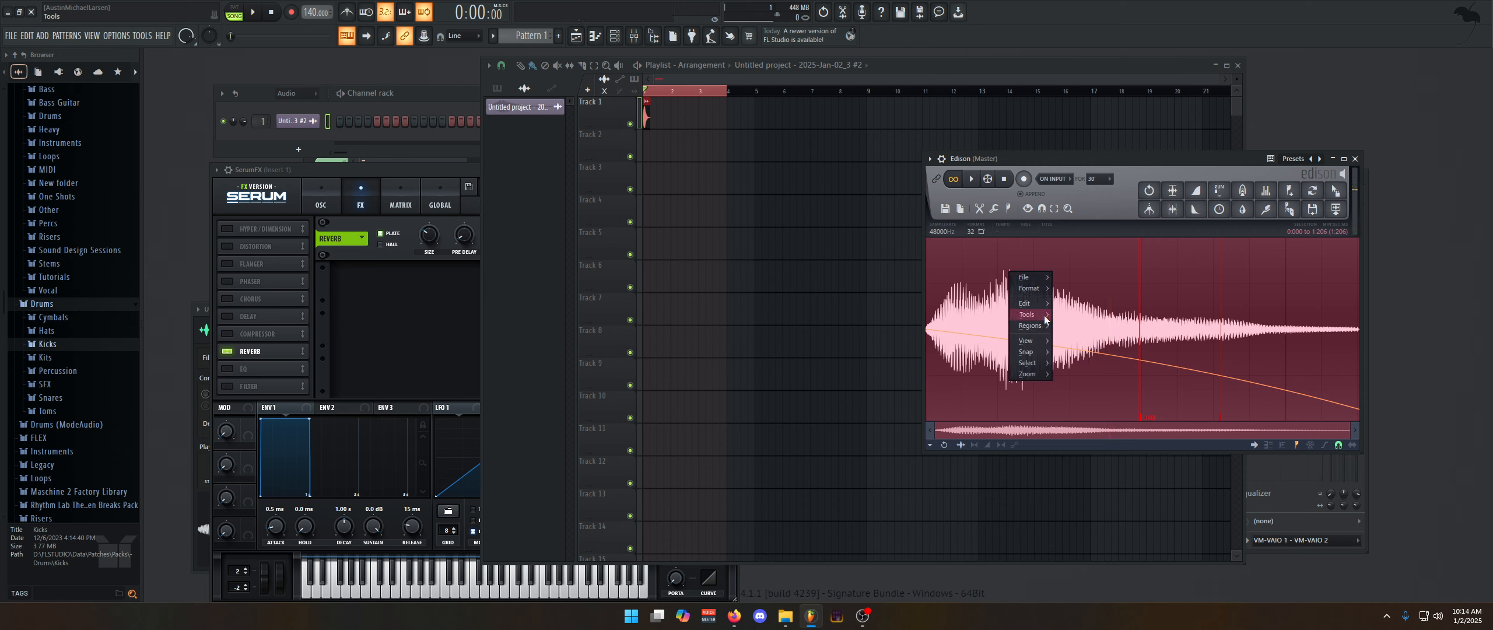
mouse_move(1029, 314)
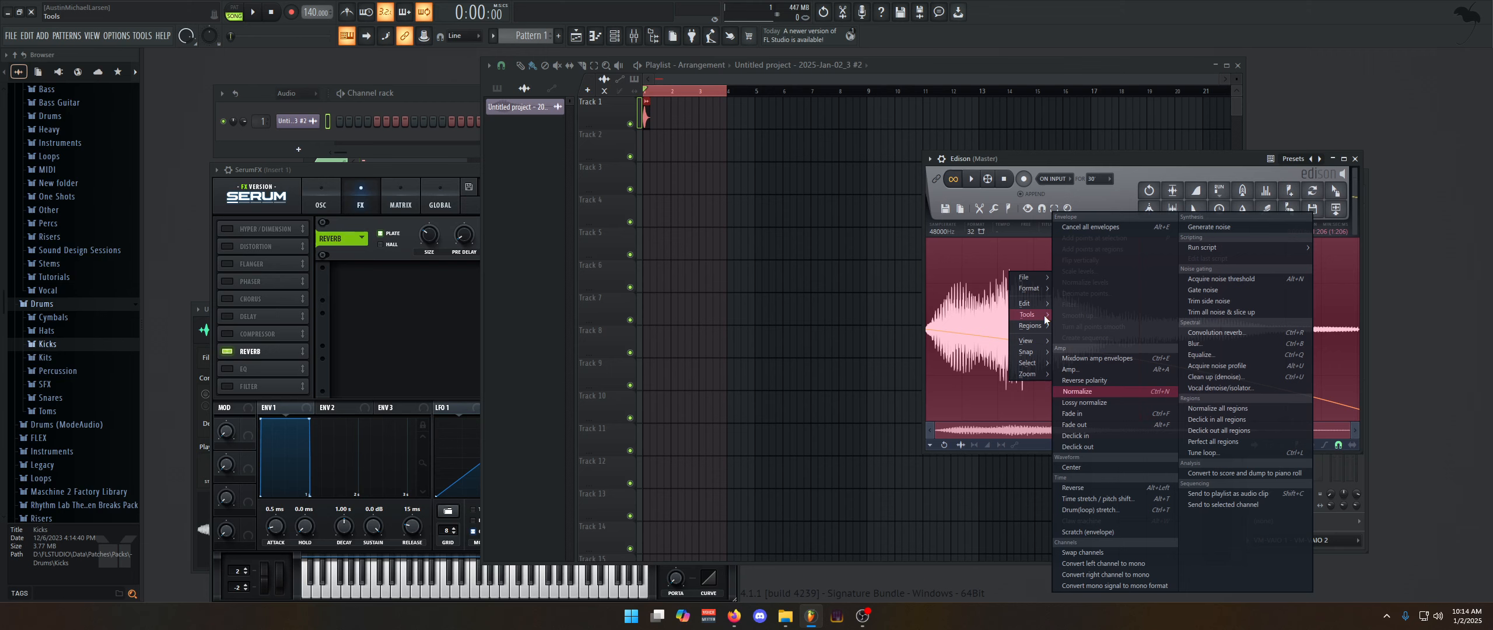
left_click(1115, 361)
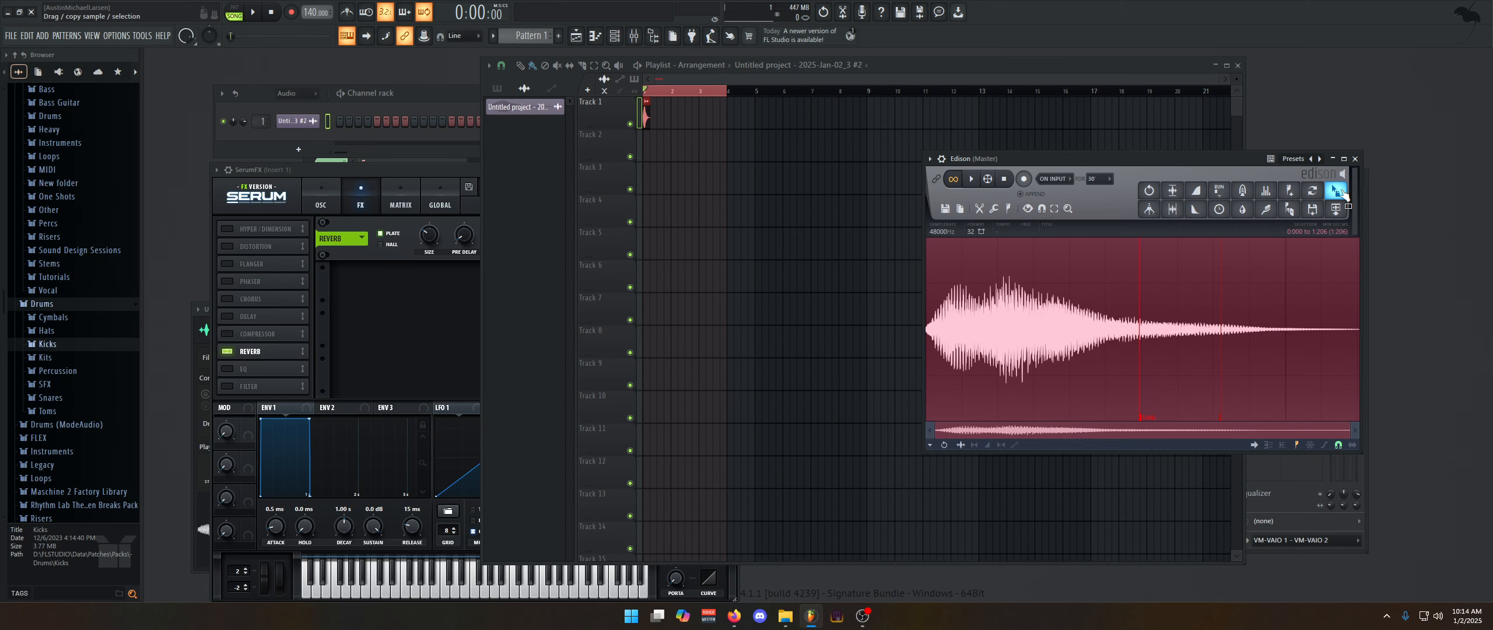
Copy the edited sample from Edison into the Channel rack as a new channel and play test notes on it.
left_click_drag(1340, 192, 370, 144)
key("c")
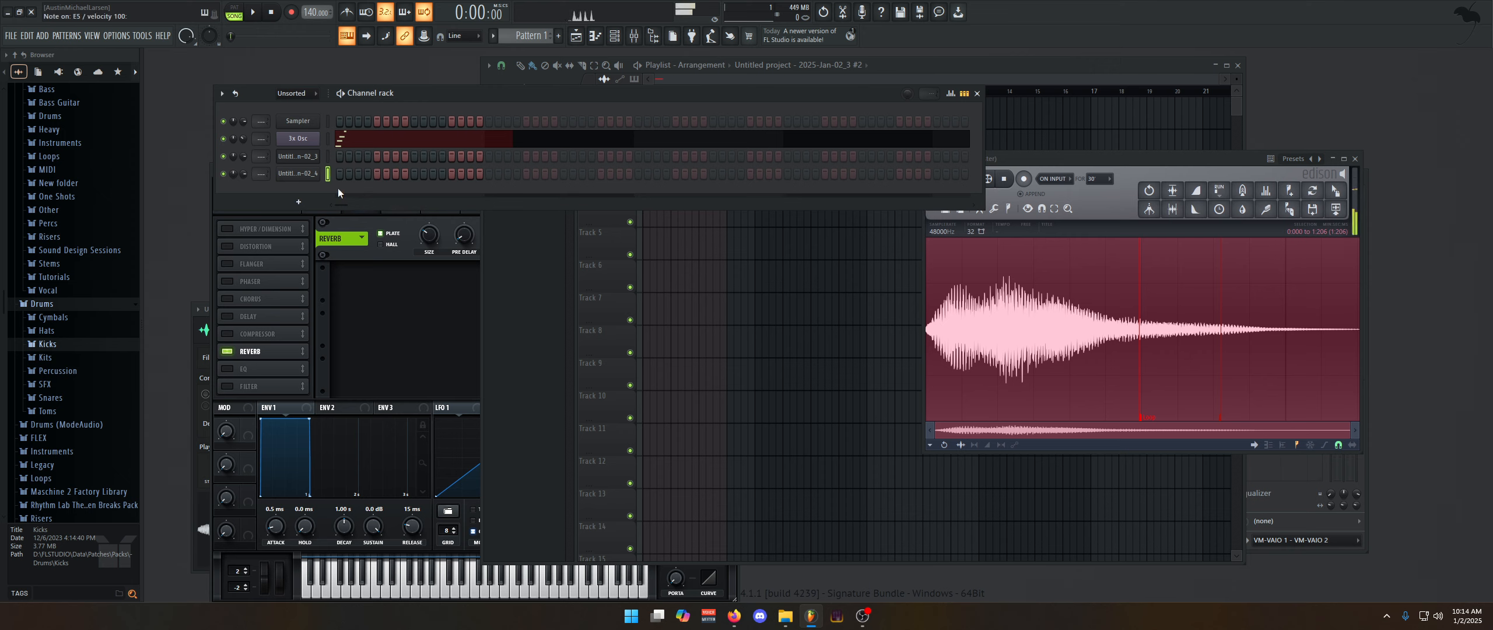
key("s")
key("c")
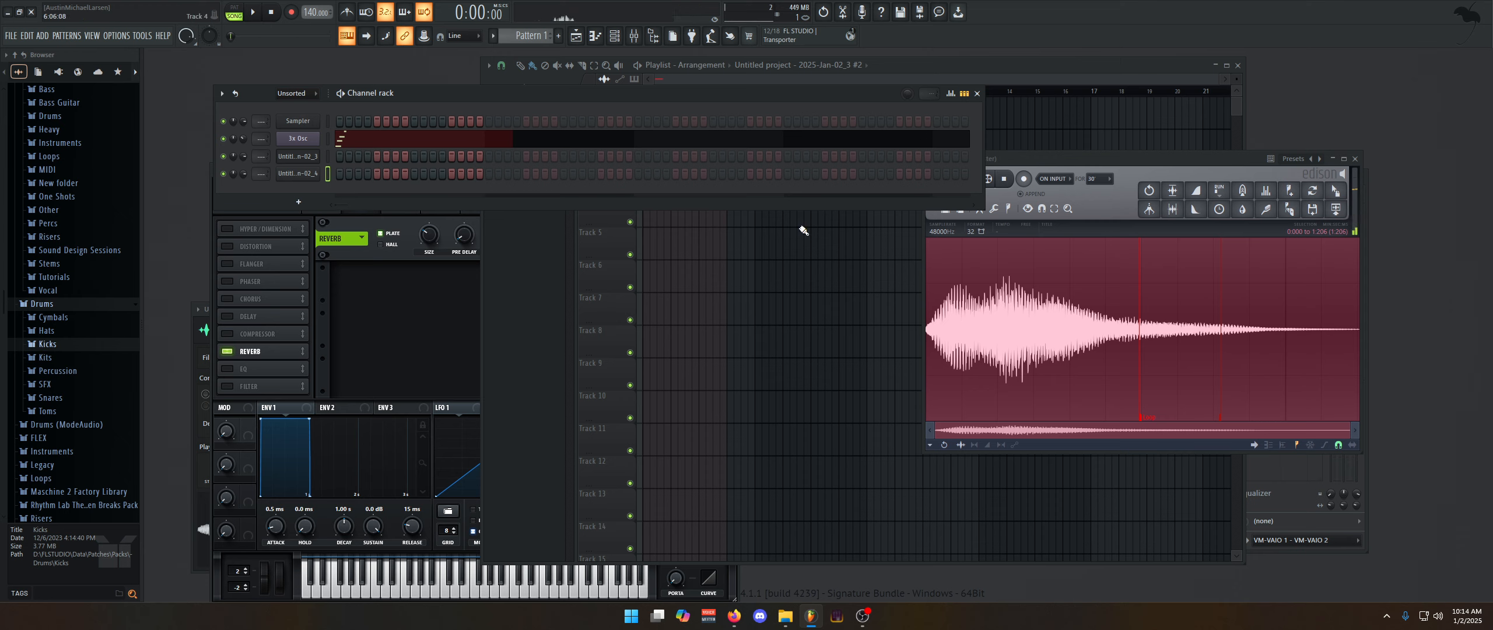
Audition the sample's loop in Edison at several positions, delete the loop region and play the sample again.
left_click(1151, 435)
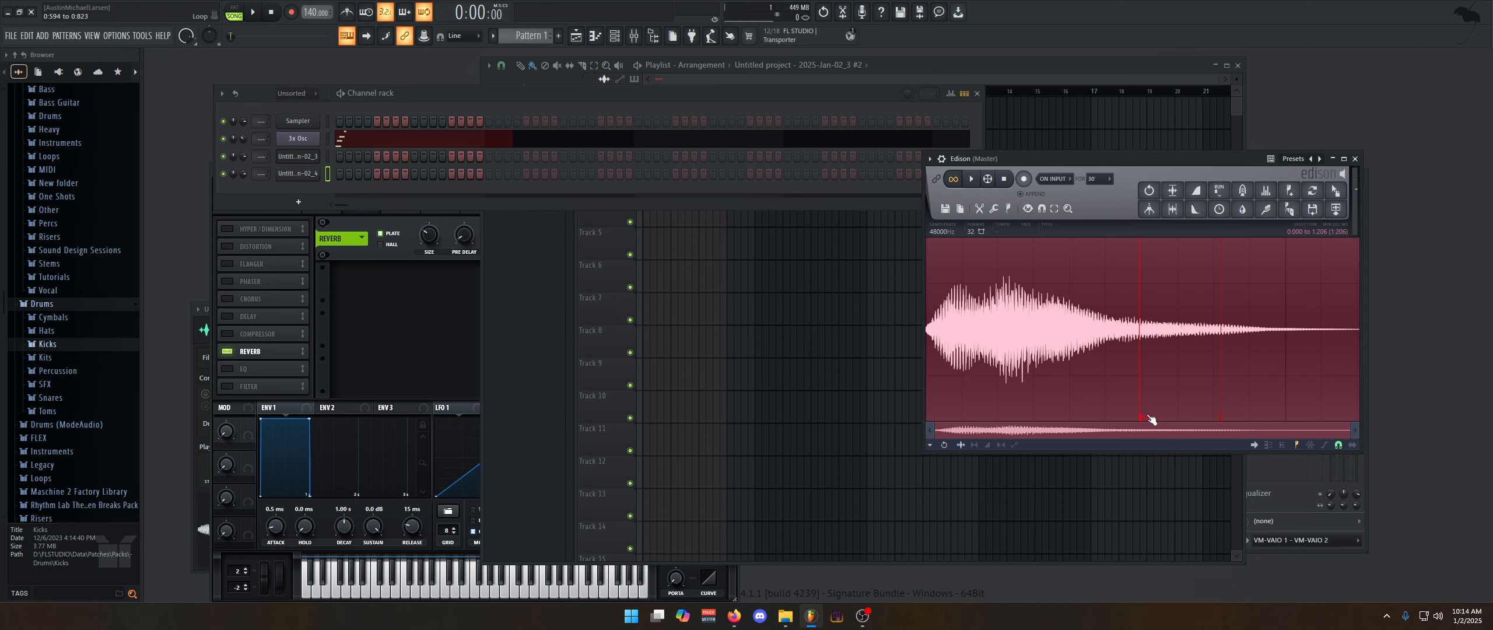
left_click(972, 179)
left_click(1175, 375)
left_click(1215, 372)
left_click(1205, 365)
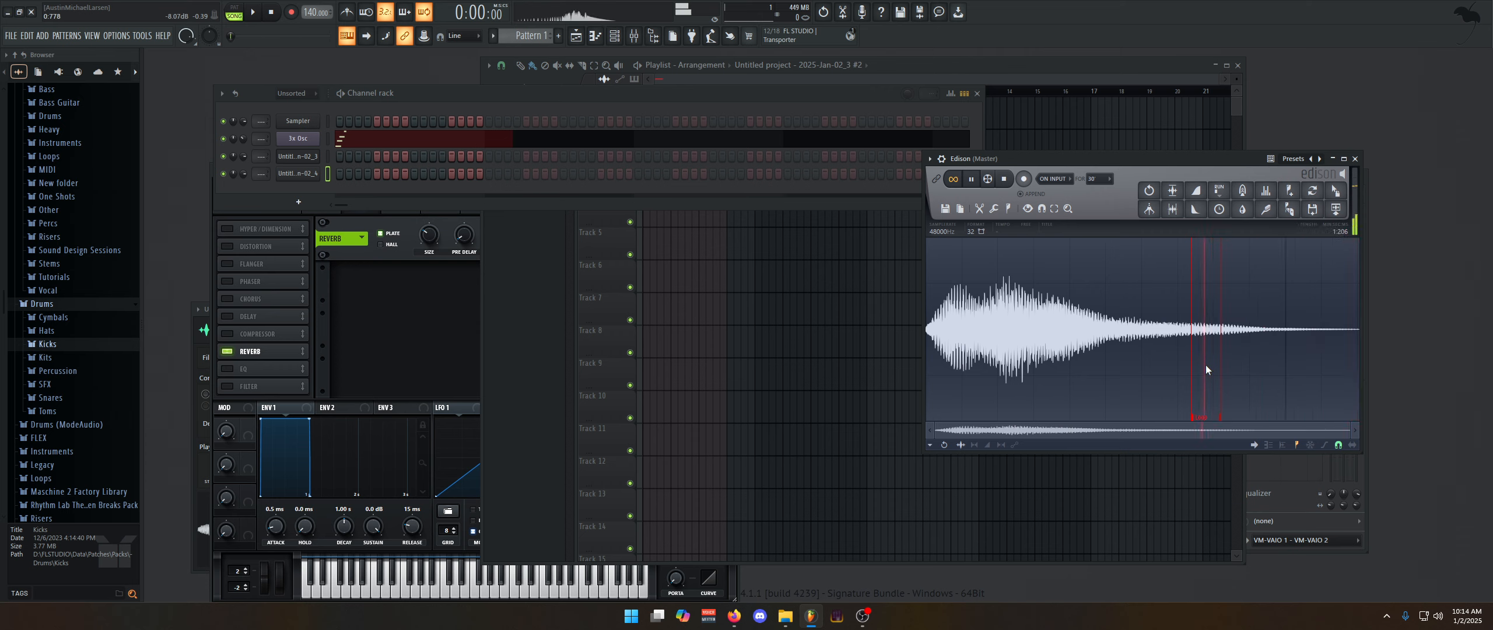
right_click(1203, 418)
left_click(1223, 438)
key("space")
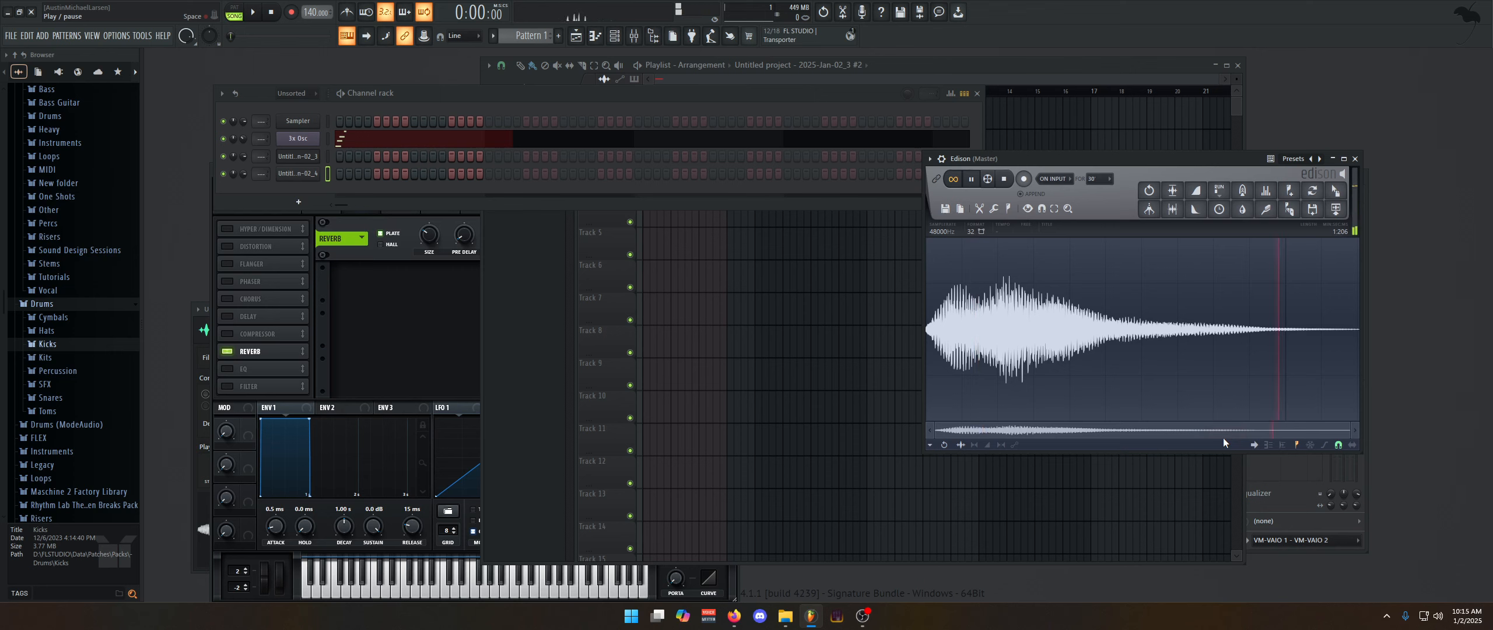
key("space")
Select the sample's decay section and audition it while narrowing the selection to about 0.442–0.528 s.
left_click_drag(1323, 354, 1200, 357)
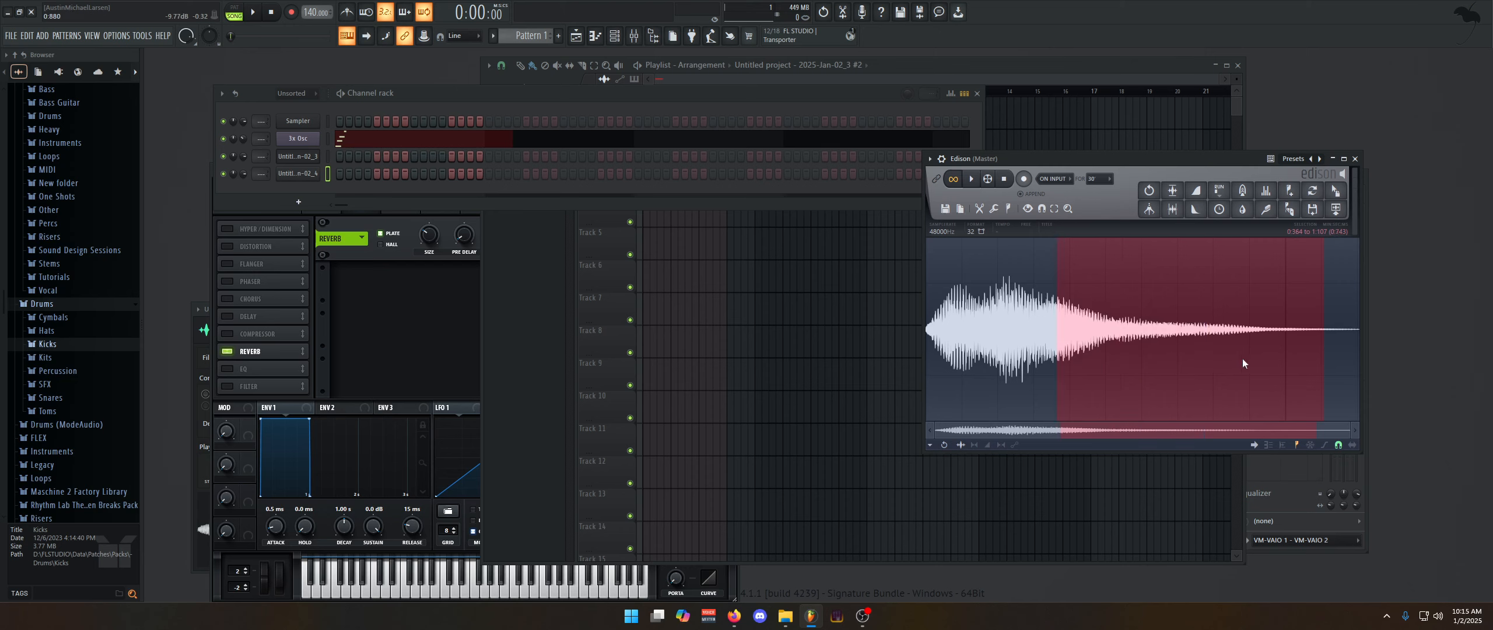
key("space")
left_click_drag(1056, 335, 1116, 334)
scroll(1026, 335, "up", 4)
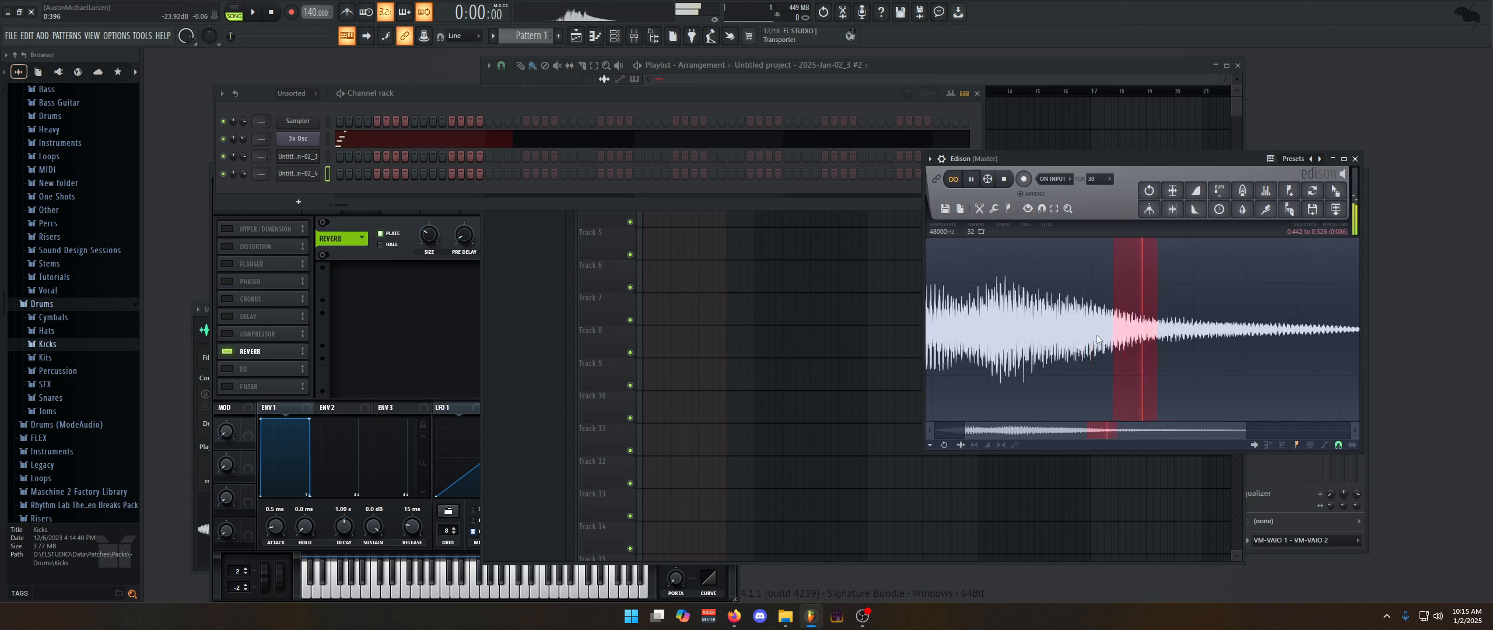
key("space")
left_click(1194, 341)
key("space")
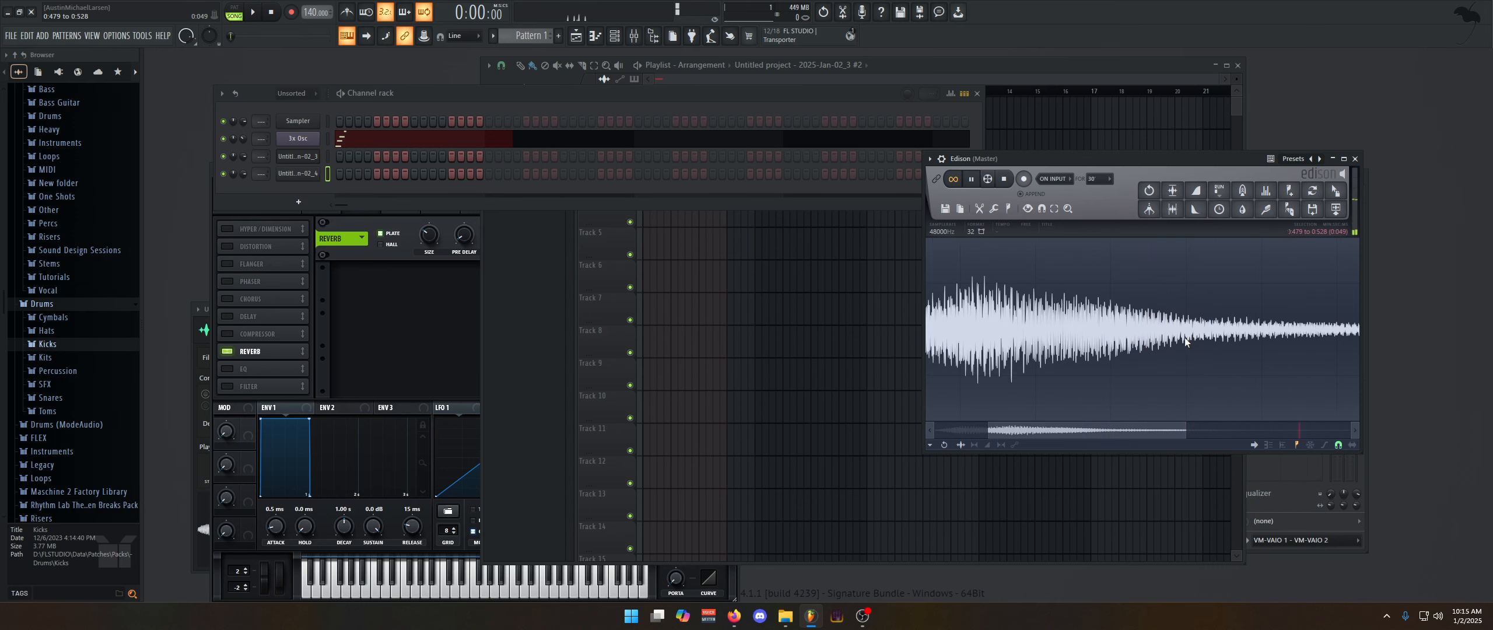
Extend the selection from the sample's start to its end and audition the full sound.
left_click_drag(1049, 335, 740, 323)
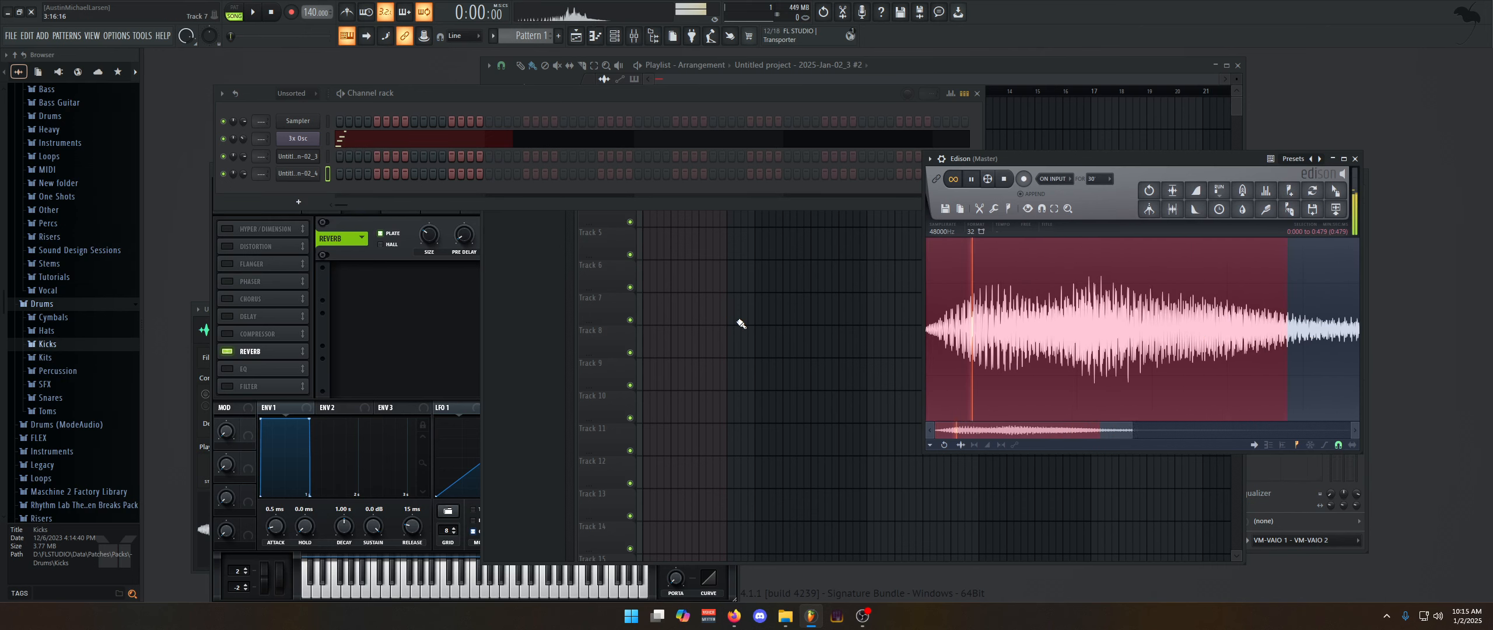
left_click_drag(1289, 344, 1480, 364)
scroll(1154, 388, "down", 4)
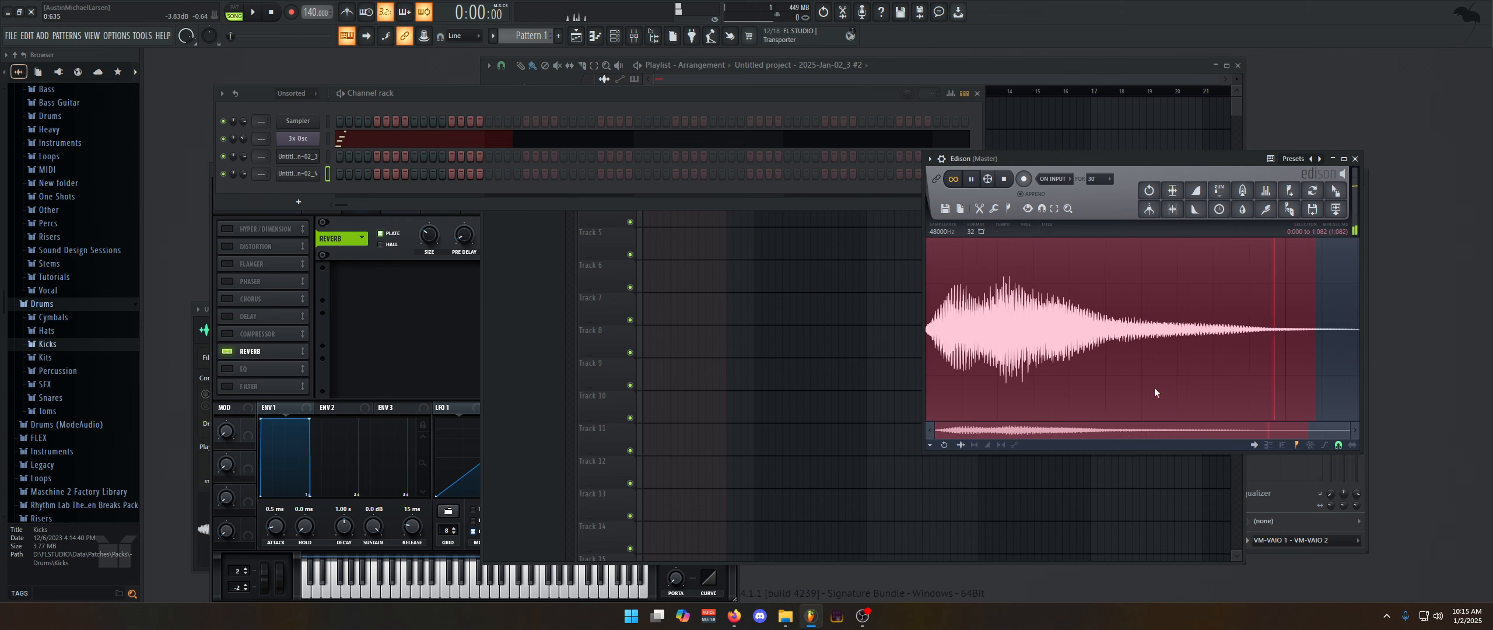
left_click_drag(1315, 364, 1382, 352)
key("space")
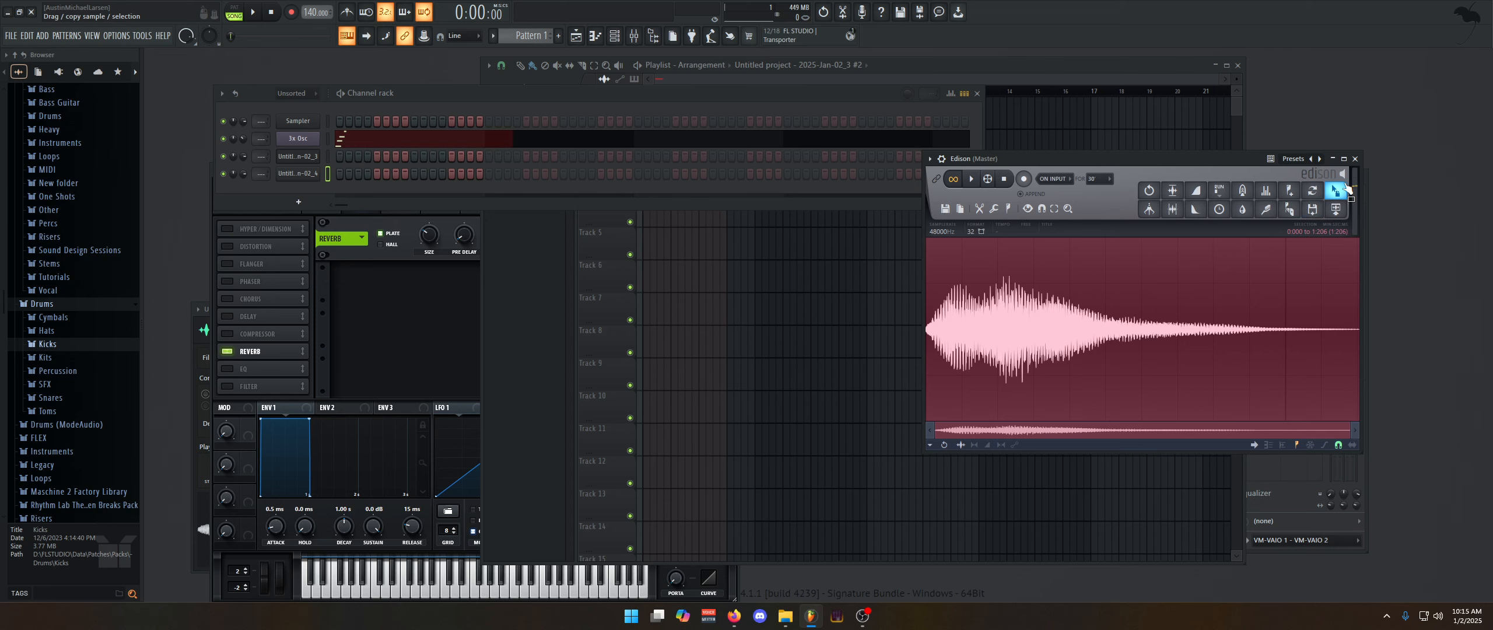
Copy the selected sample from Edison into the Channel rack as a new channel and set its loop crossfade to 100%.
left_click_drag(1346, 186, 366, 189)
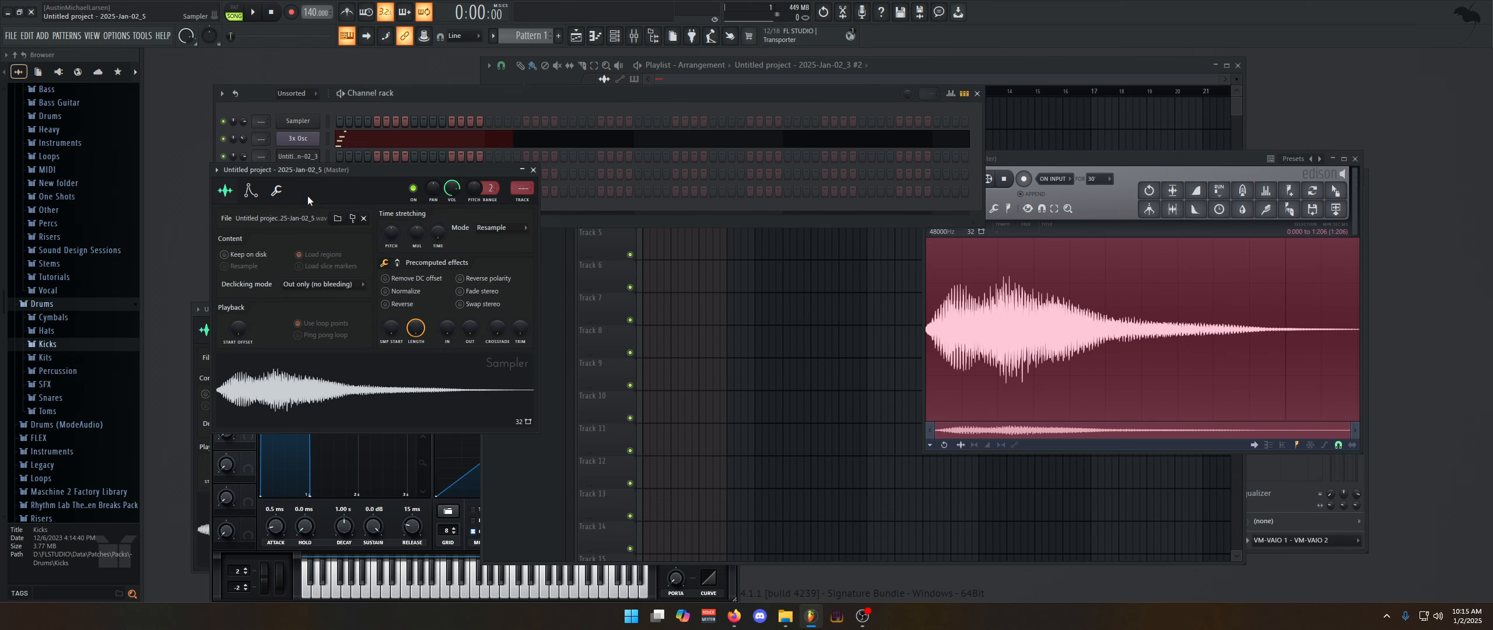
left_click_drag(497, 332, 497, 304)
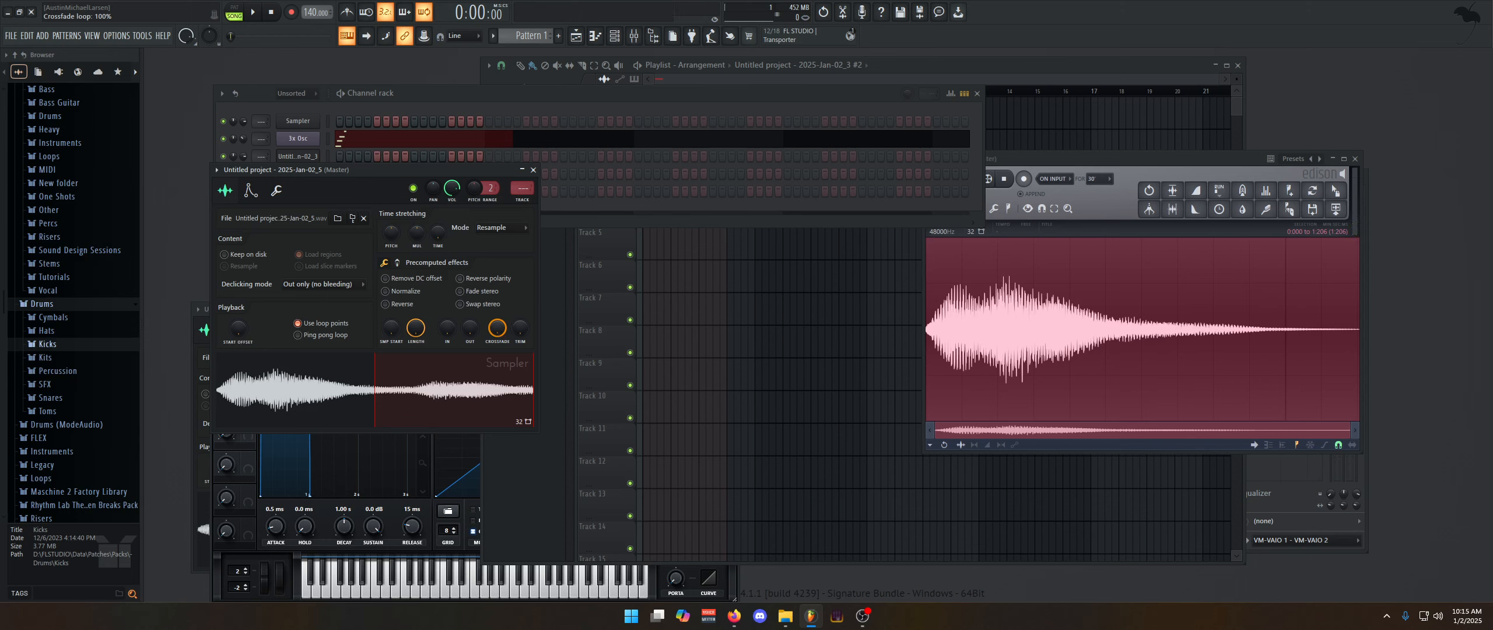
Shorten the sampler's sample length to 62% and lower the loop crossfade below 72% while playing test notes.
left_click_drag(497, 331, 408, 367)
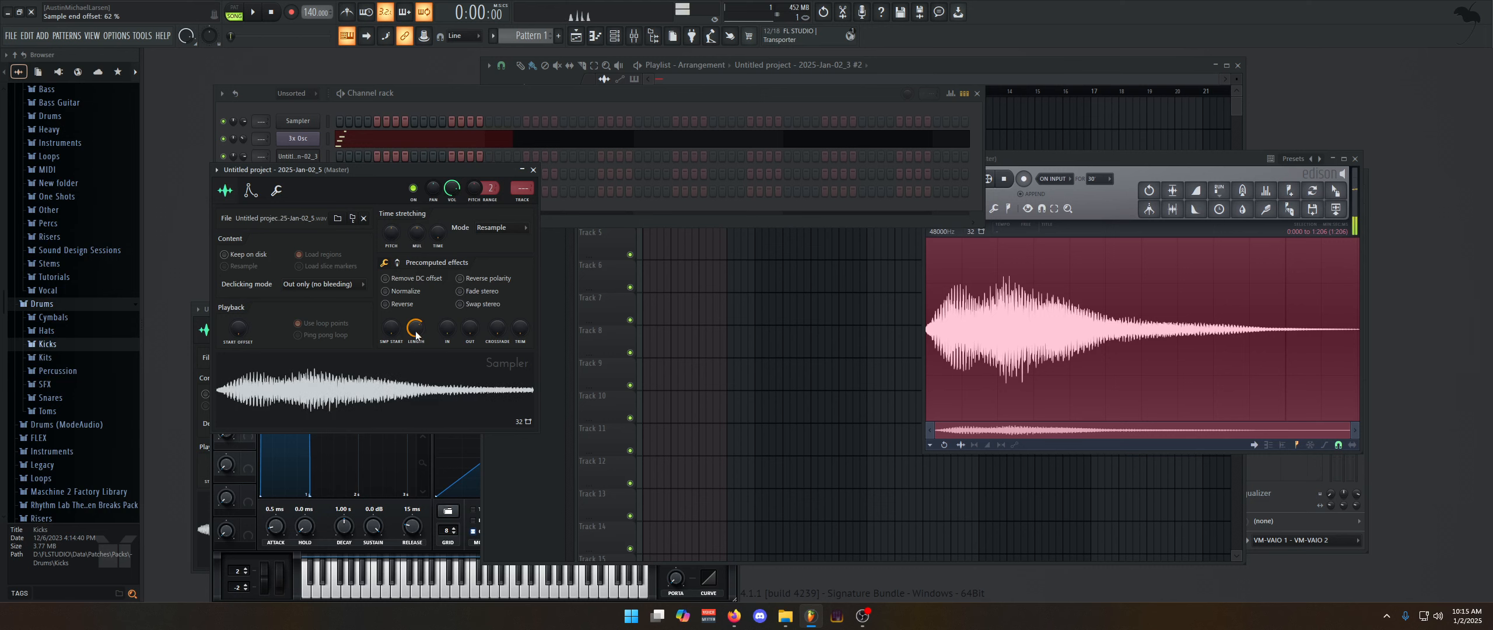
mouse_move(496, 330)
left_mouse_down()
mouse_move(496, 289)
mouse_move(506, 332)
left_mouse_up()
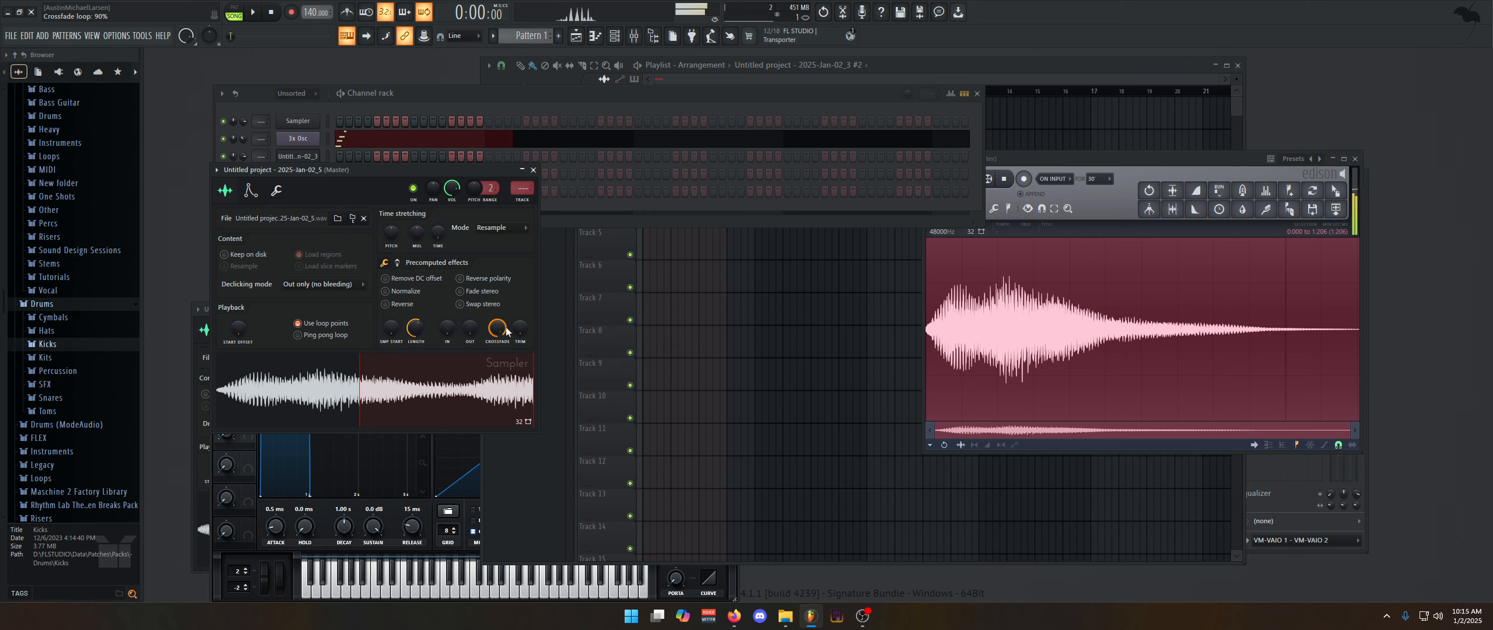
scroll(506, 332, "down", 5)
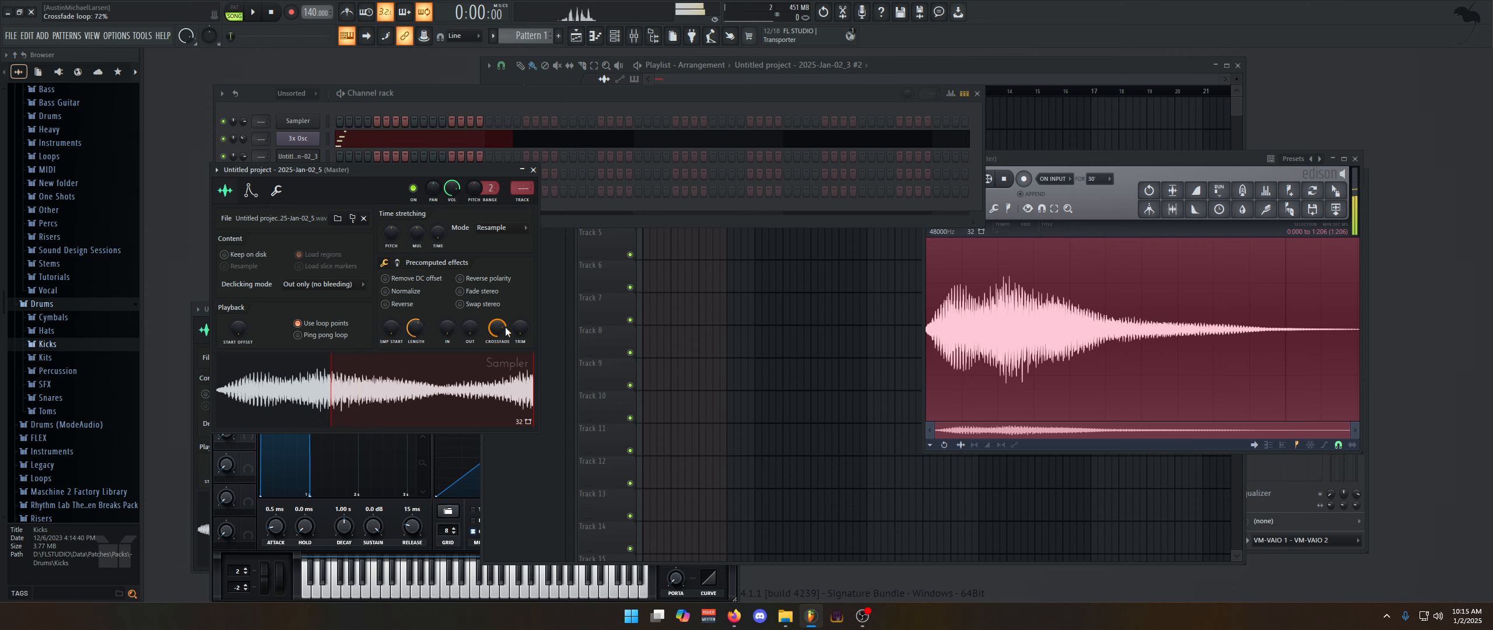
scroll(506, 331, "down", 4)
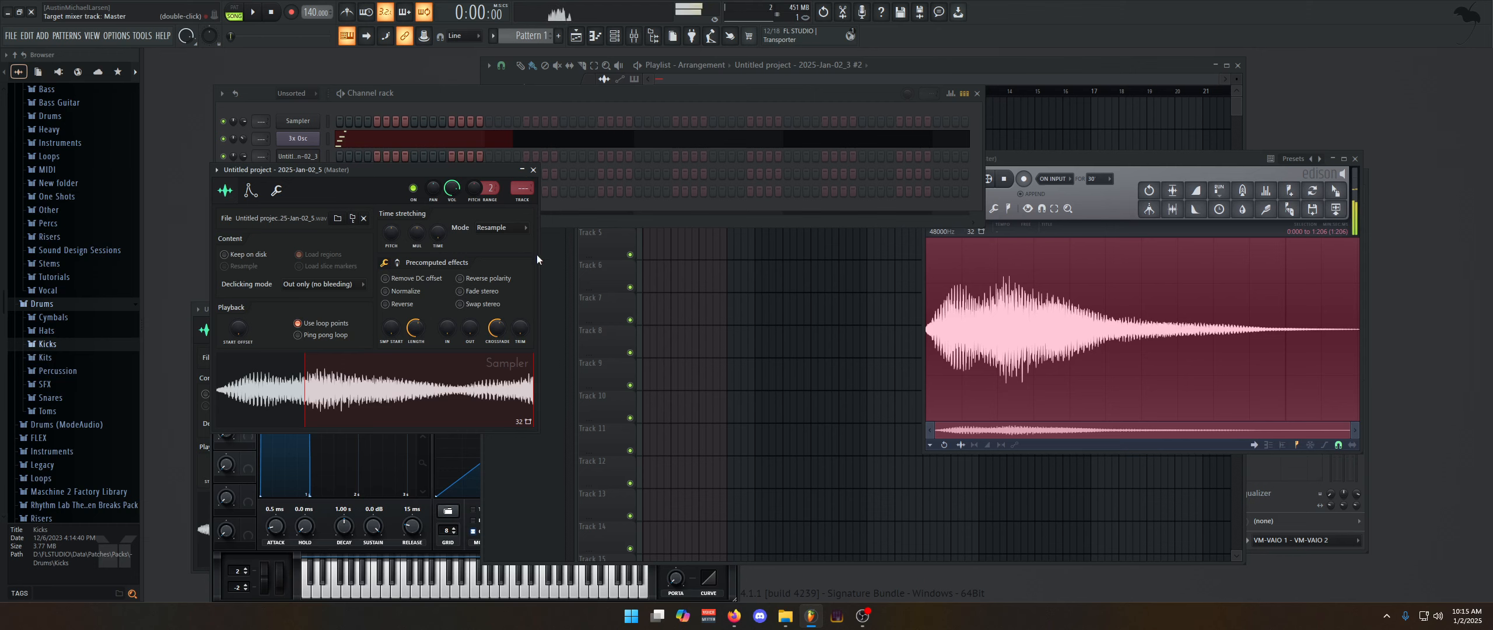
key("x")
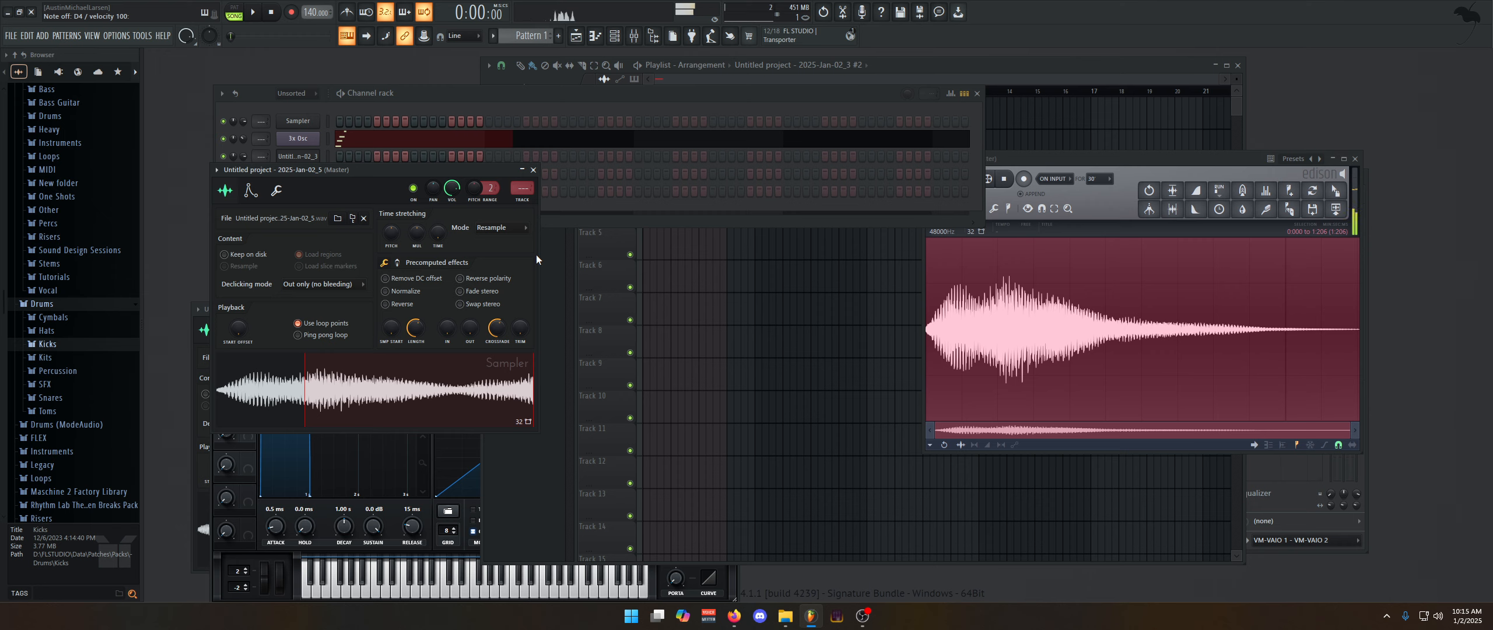
Remove the recorded notes from the 3x Osc channel and play a test note on the new sample channel.
left_click(533, 170)
right_click(318, 136)
left_click(466, 139)
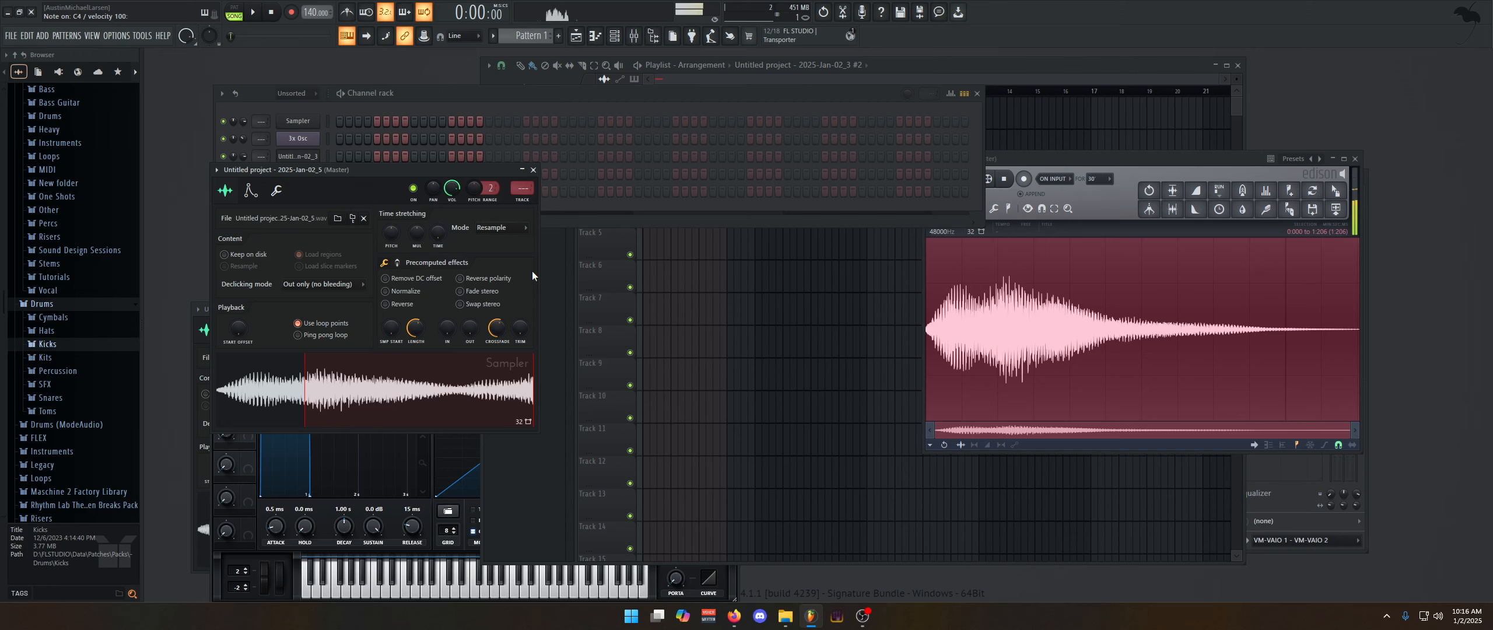
key("c")
Try a volume envelope on the sampler with minimal attack, hold and decay, and play a test note.
left_click(250, 190)
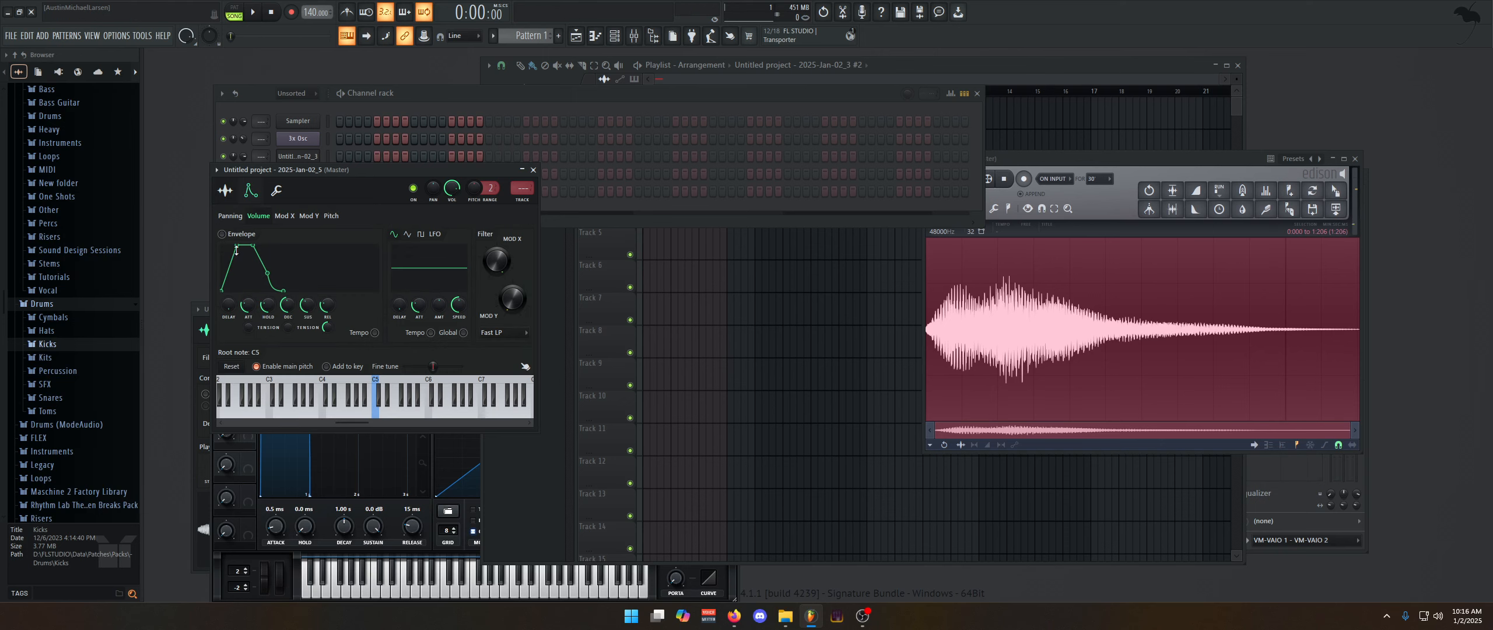
left_click_drag(248, 304, 275, 320)
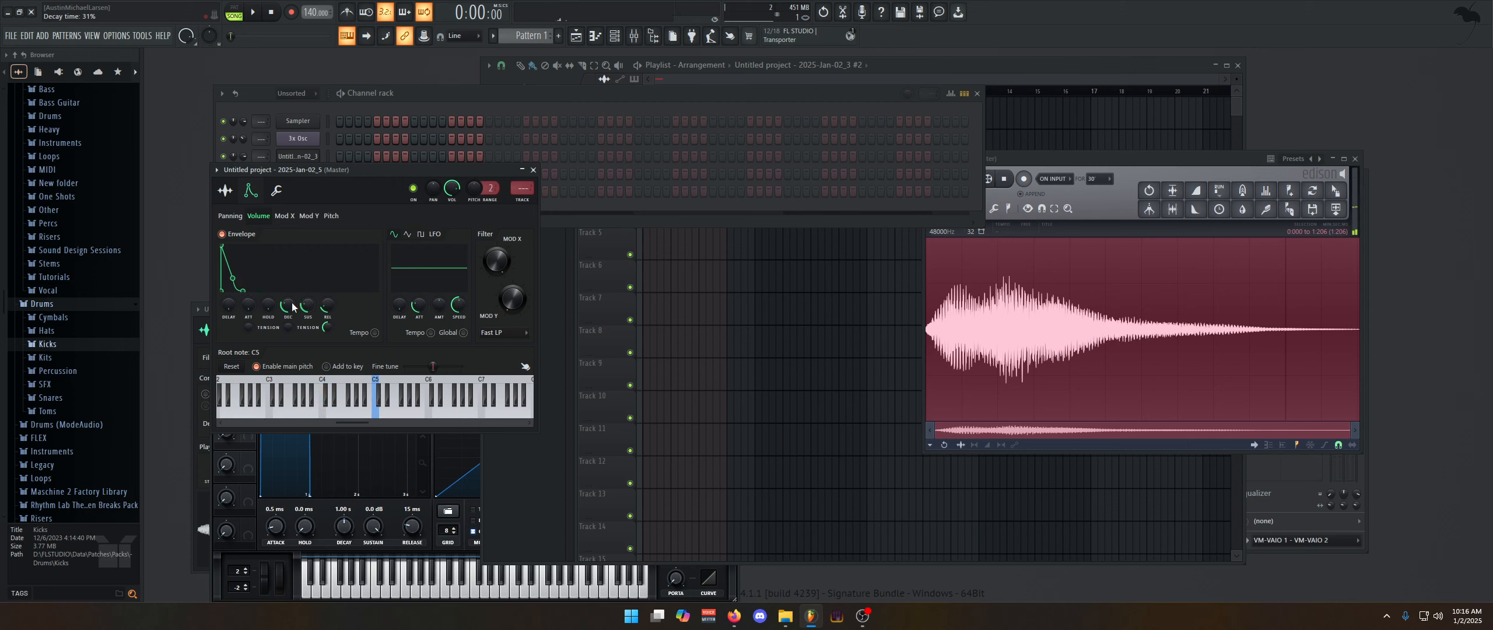
left_click_drag(287, 305, 288, 318)
left_click(225, 191)
left_click(250, 191)
key("z")
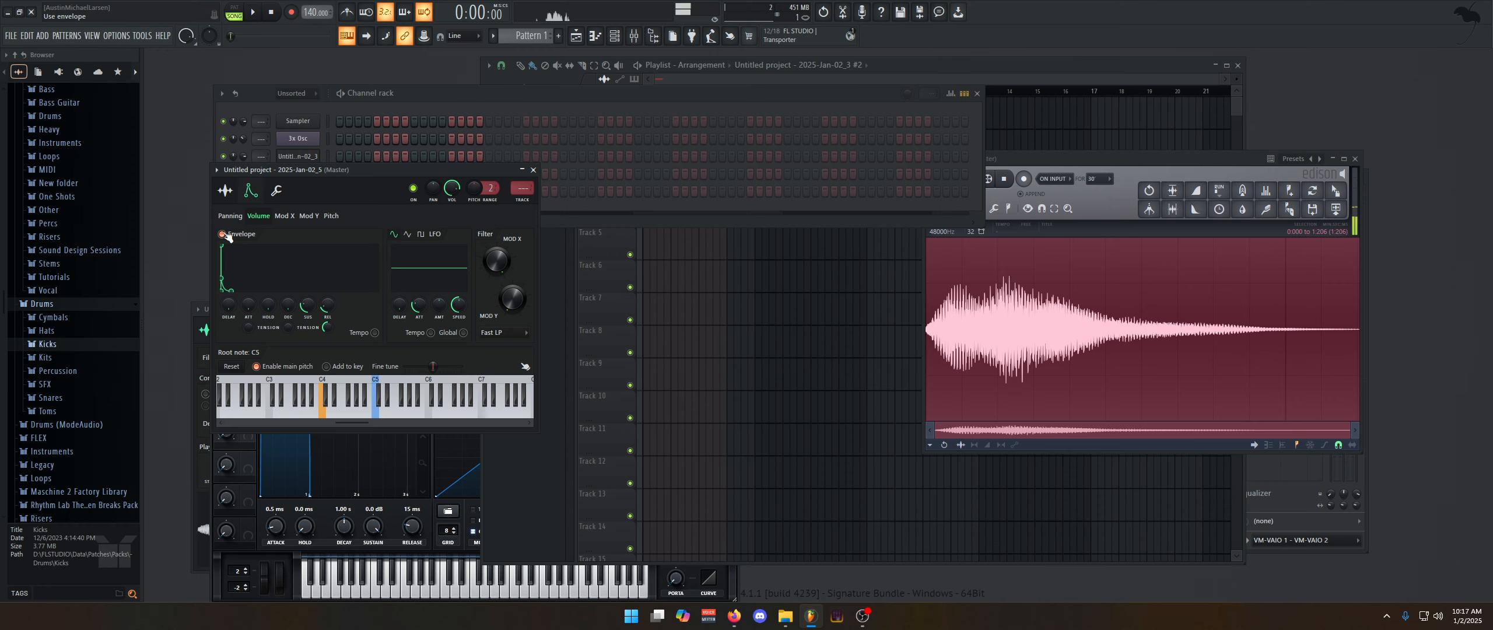
Open the mixer and add Gross Beat to the second effect slot of the Master track.
left_click(641, 41)
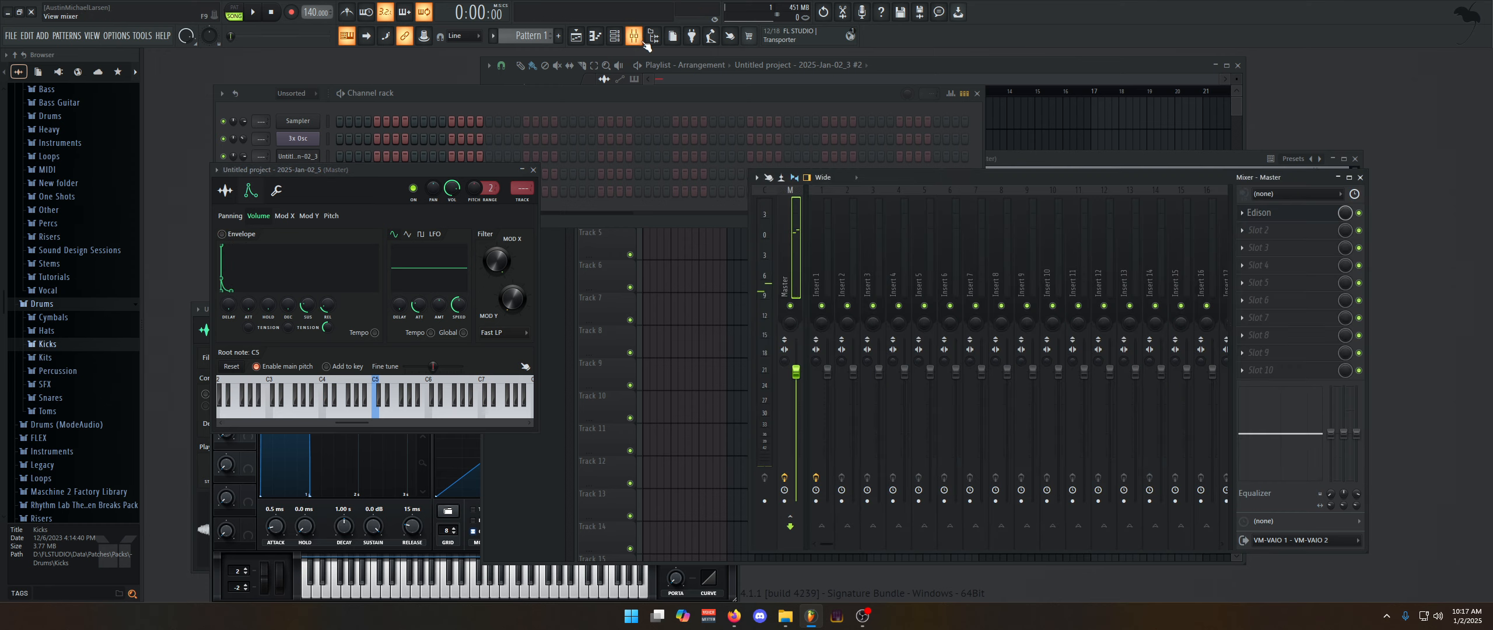
key("z")
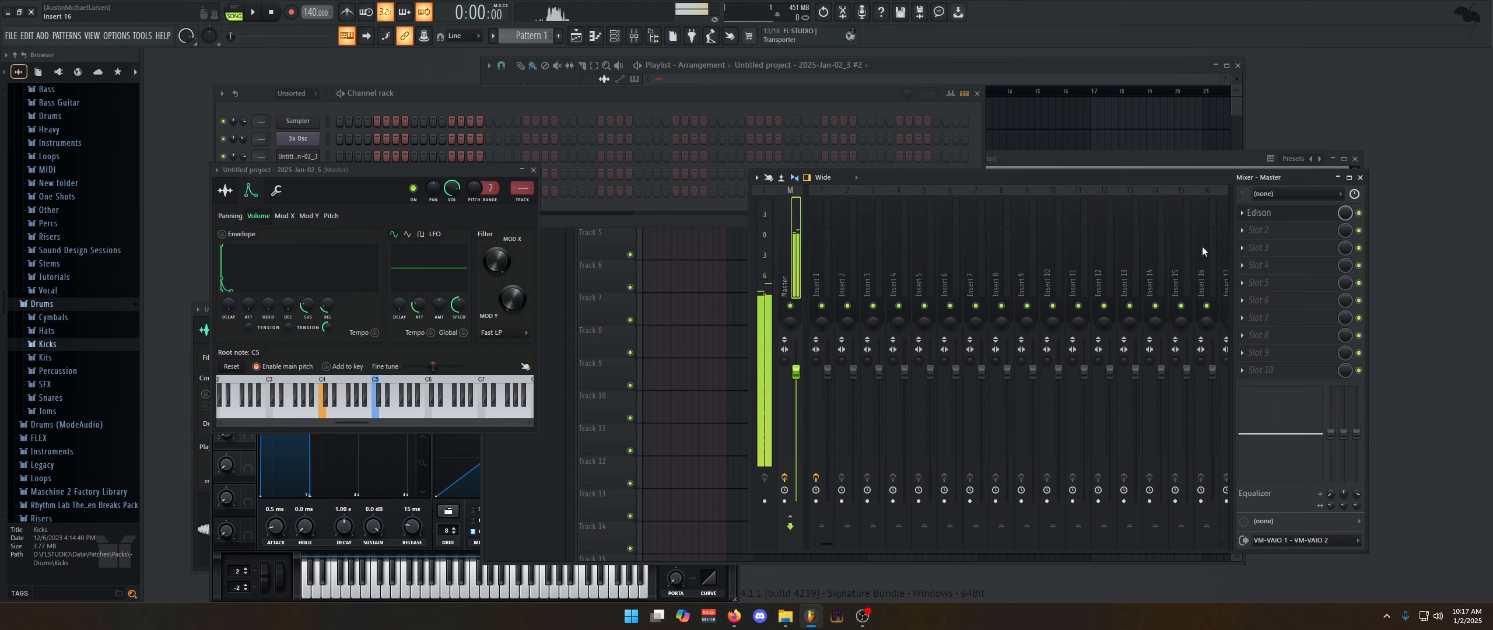
left_click(1244, 232)
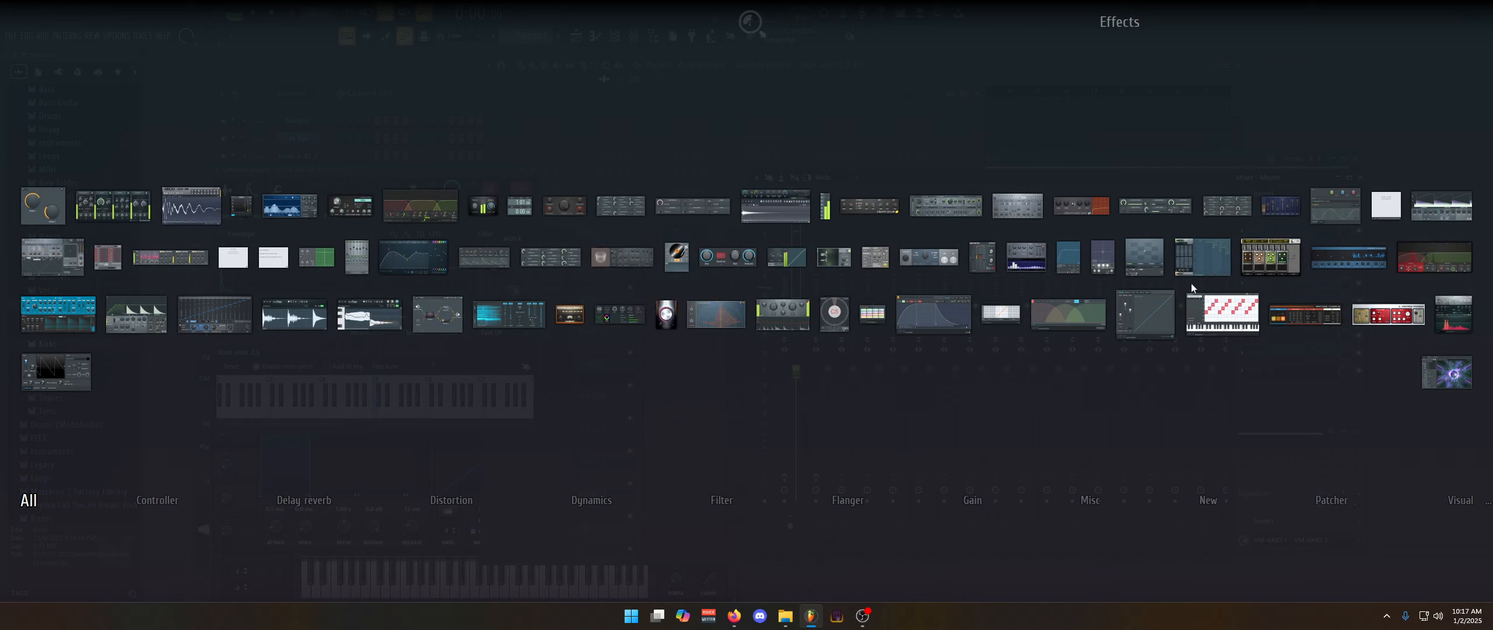
type("gros")
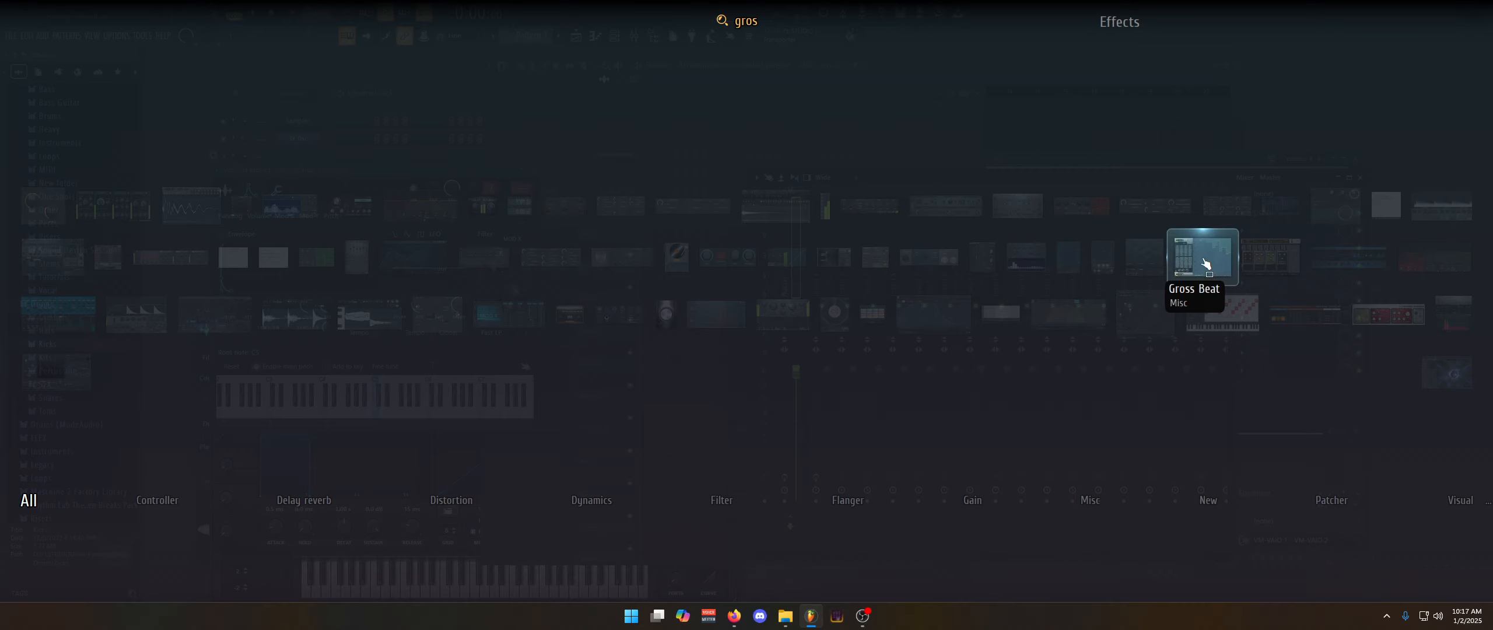
left_click(1205, 264)
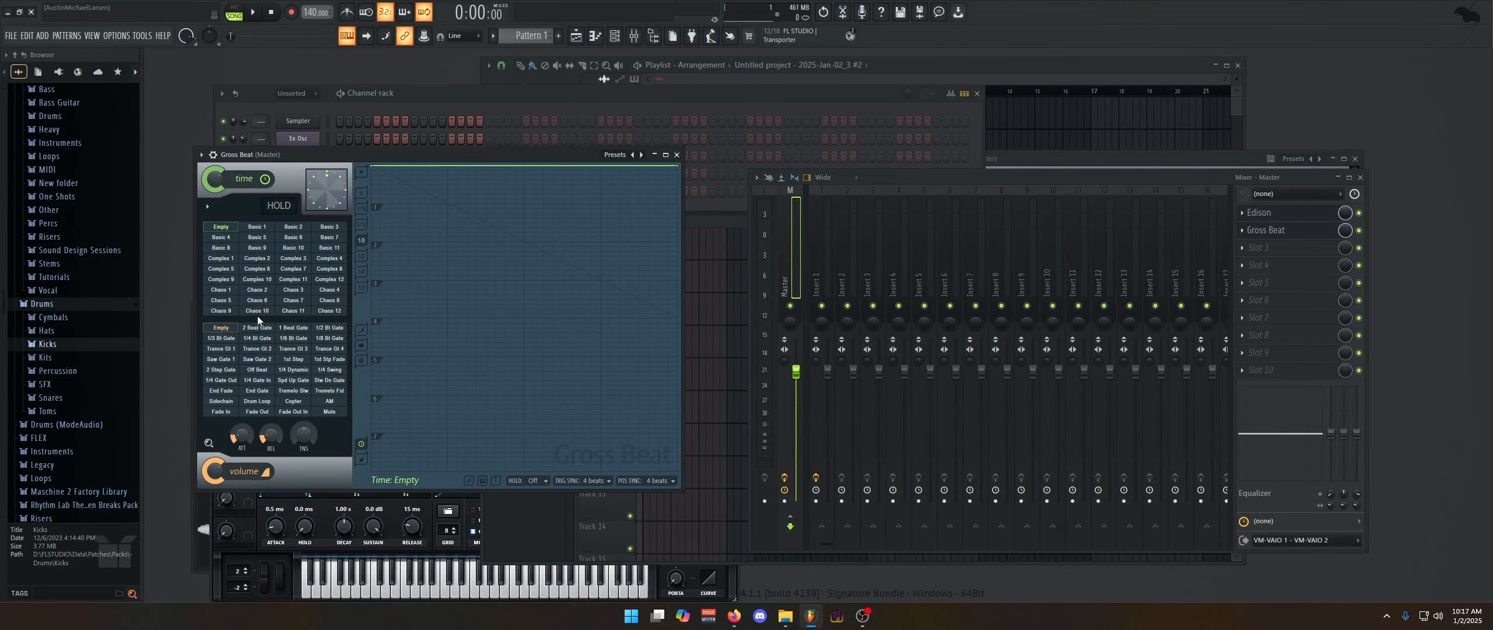
Shape Gross Beat's empty volume envelope into a descending ramp from full to zero, audition it and bend the line slightly downward.
left_click(232, 328)
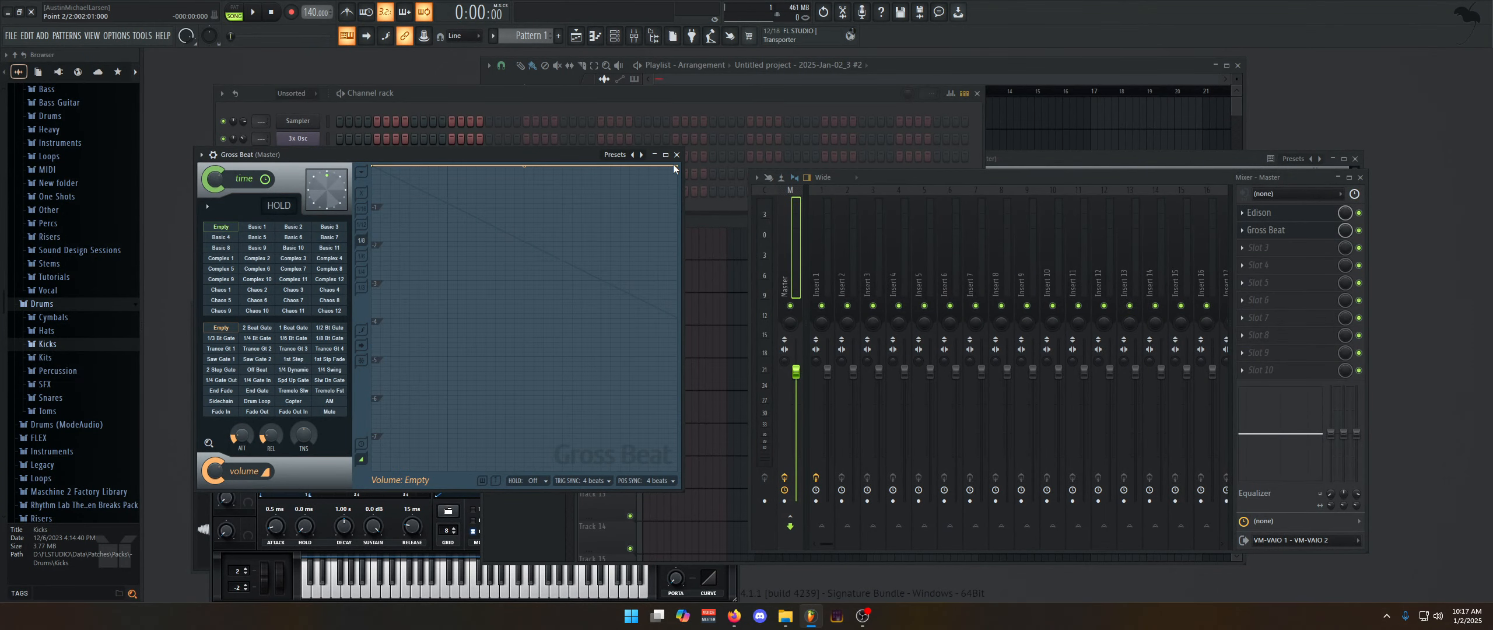
left_click_drag(673, 165, 676, 469)
key("space")
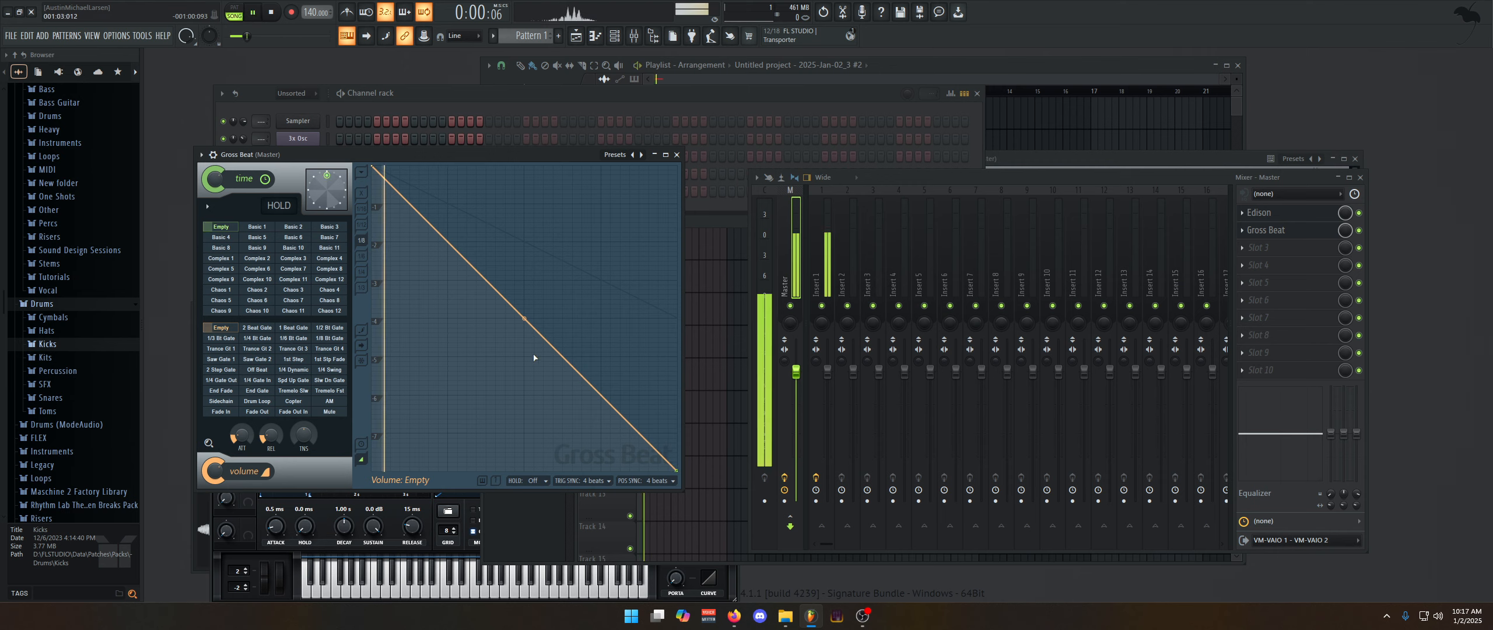
key("space")
mouse_move(524, 319)
left_mouse_down()
mouse_move(524, 232)
mouse_move(522, 326)
left_mouse_up()
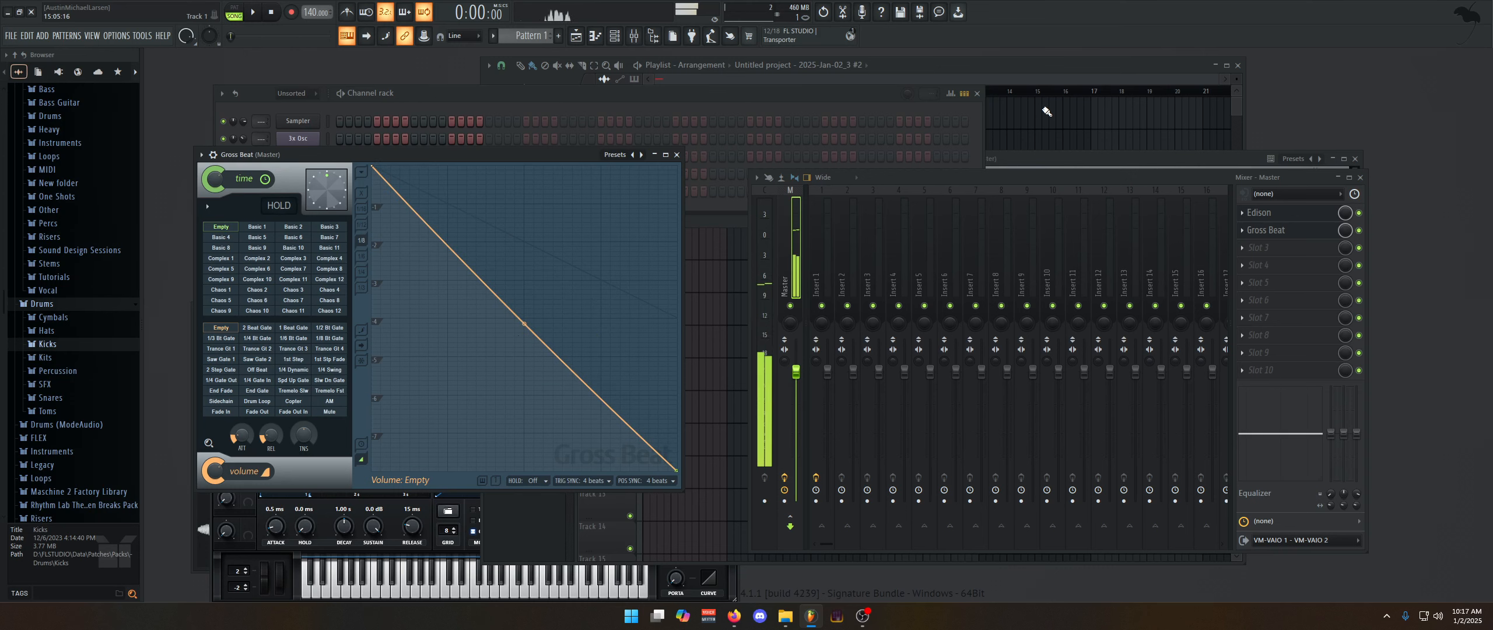
Draw a one-beat C4 note at the start of the newest sample channel's piano roll.
left_click(1026, 91)
left_click(383, 96)
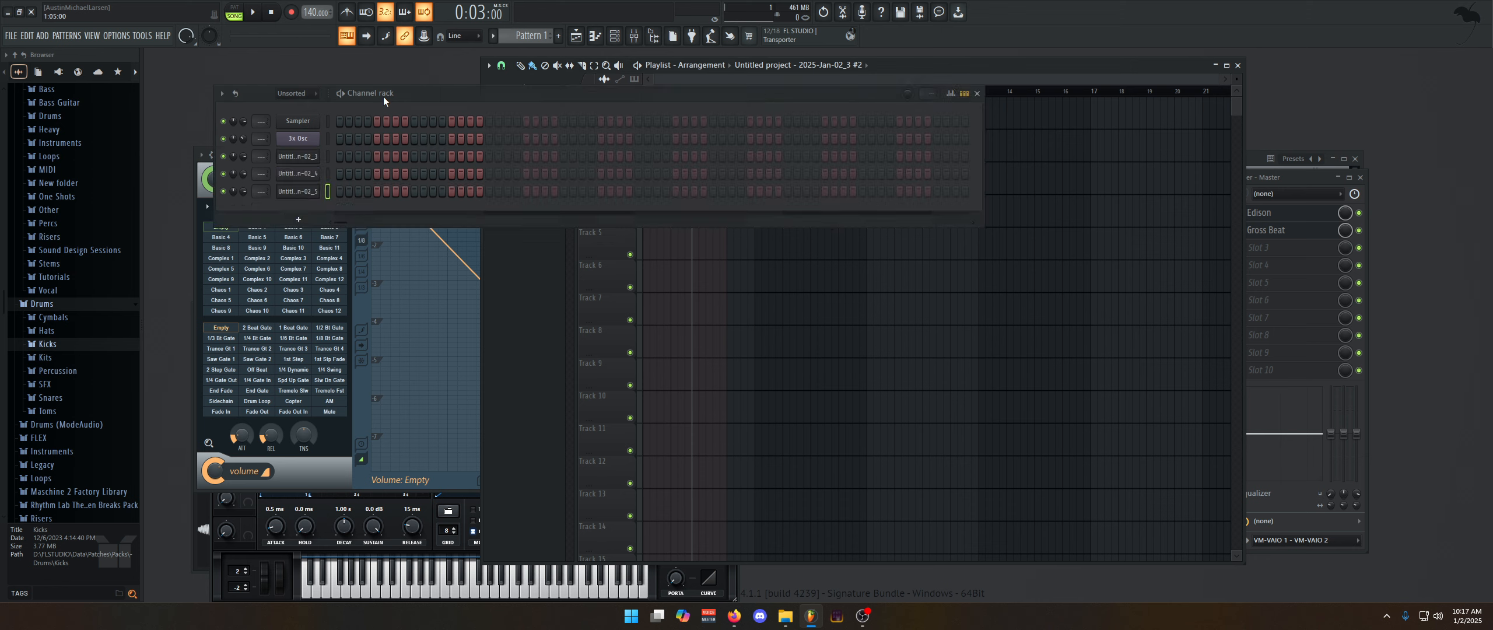
right_click(296, 191)
left_click(362, 191)
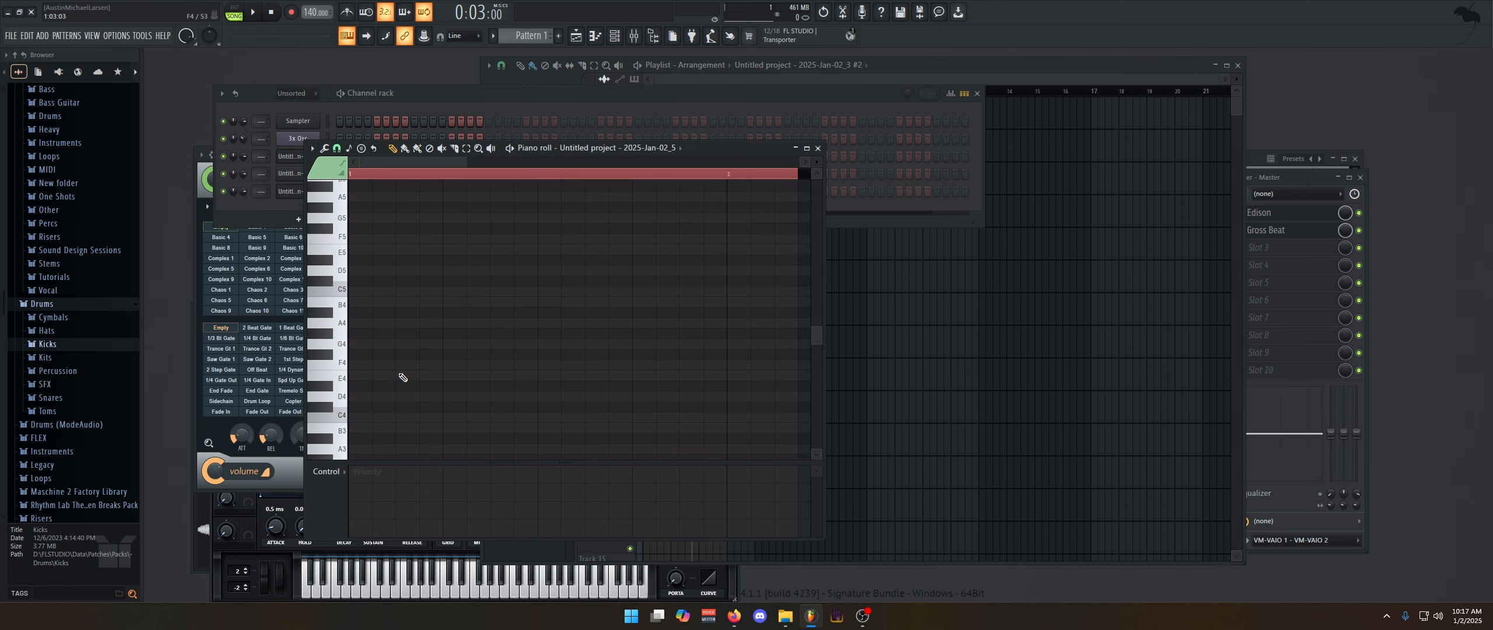
scroll(402, 280, "down", 3)
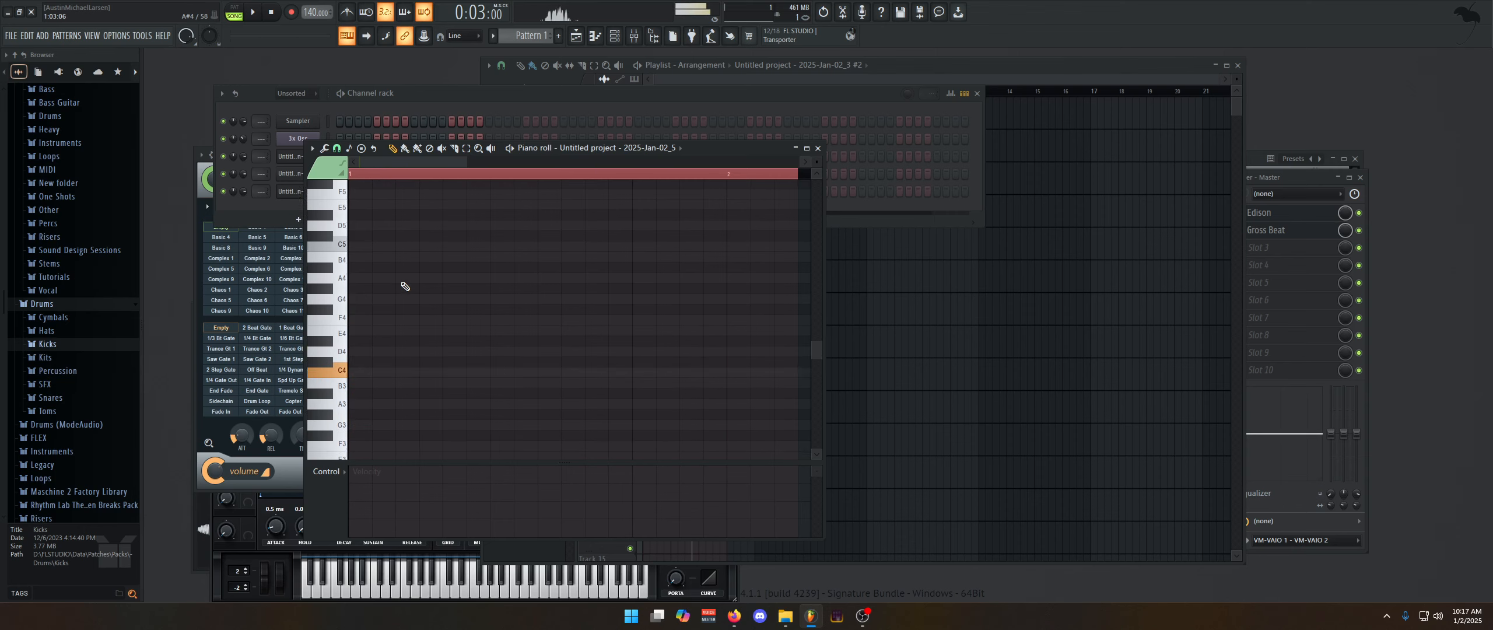
left_click(352, 313)
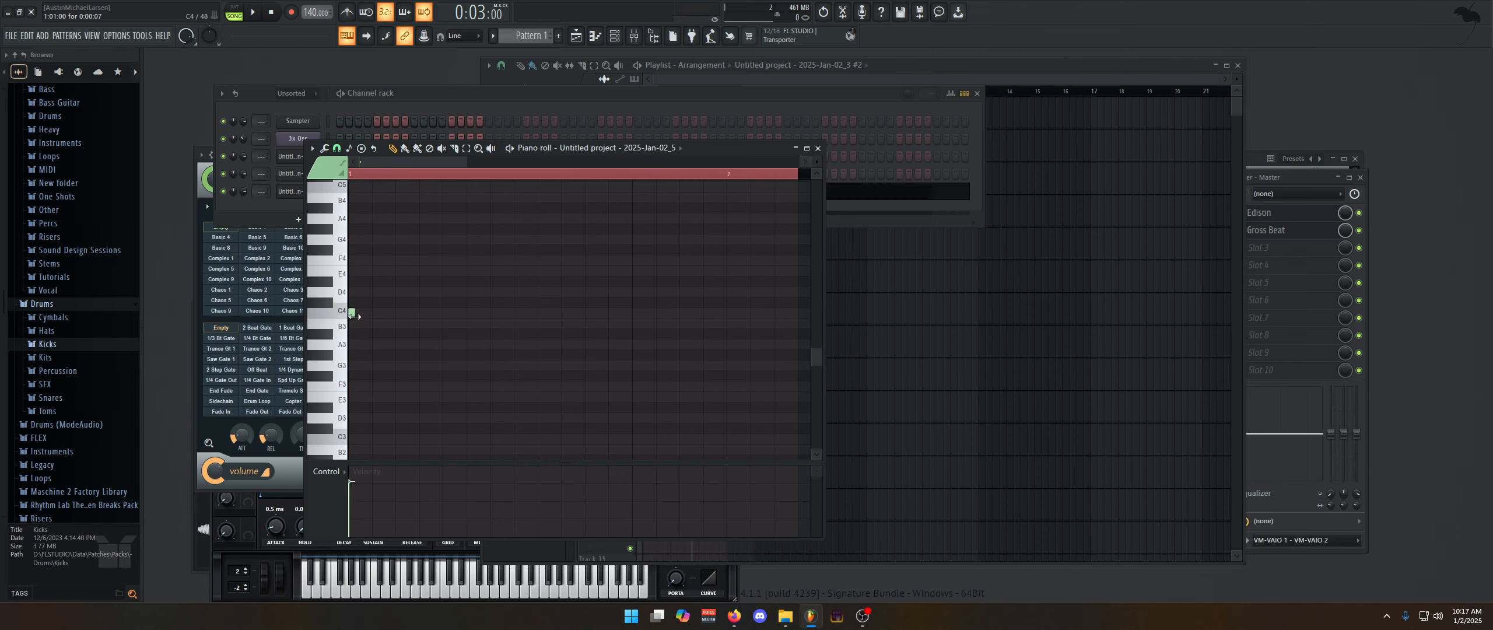
left_click_drag(354, 312, 435, 320)
Switch playback to pattern mode, play the pattern and lengthen the C4 note to one full bar.
key("space")
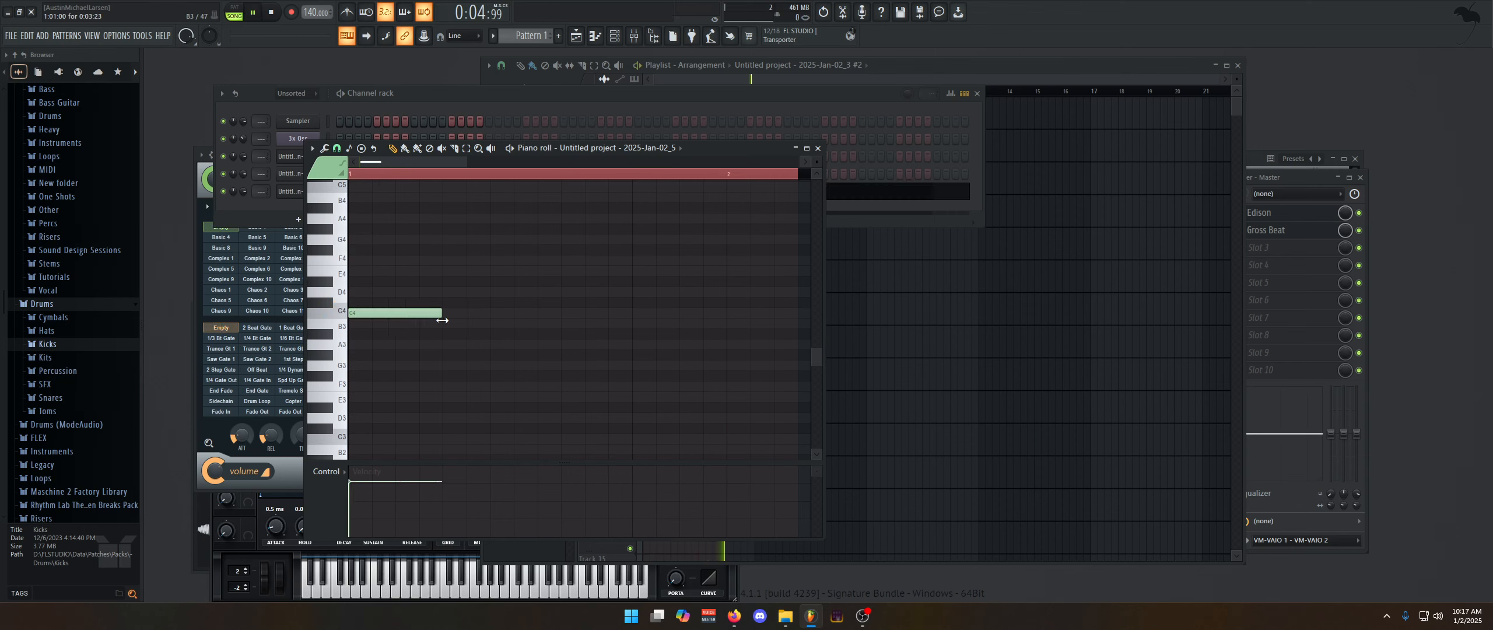
key("l")
key("space")
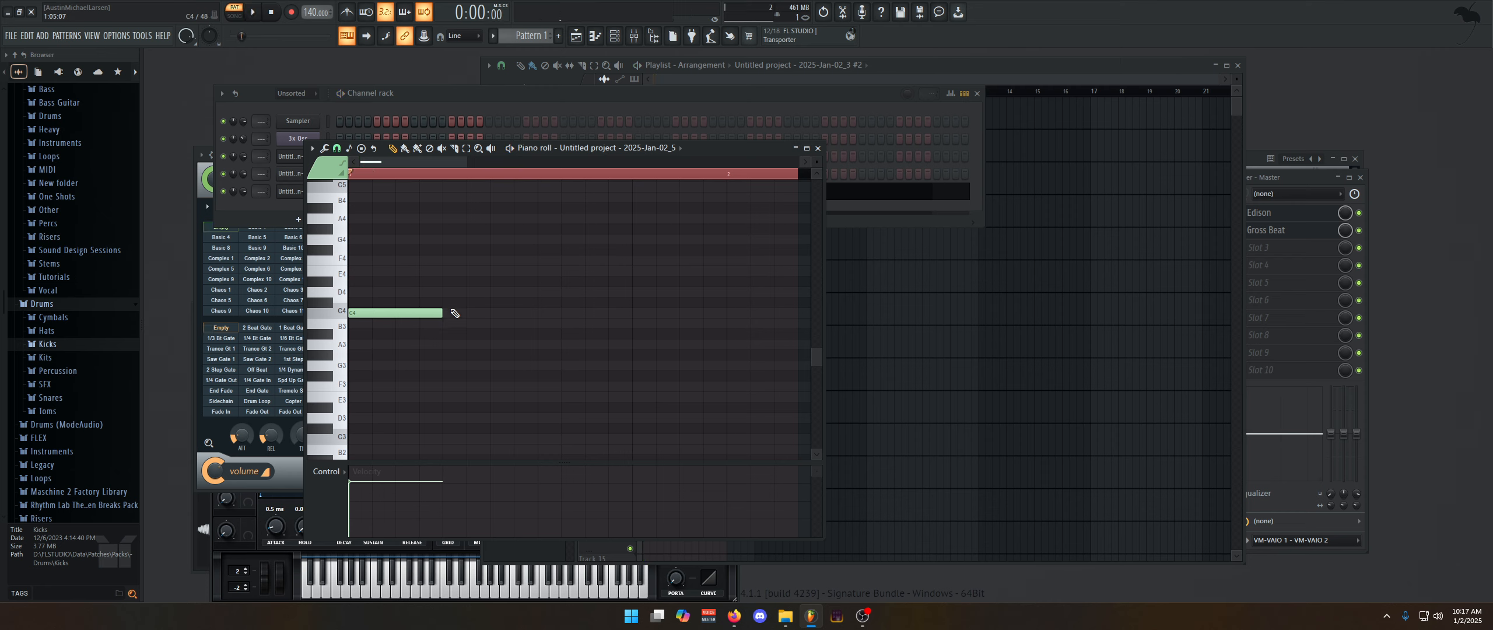
key("space")
left_click_drag(455, 313, 670, 315)
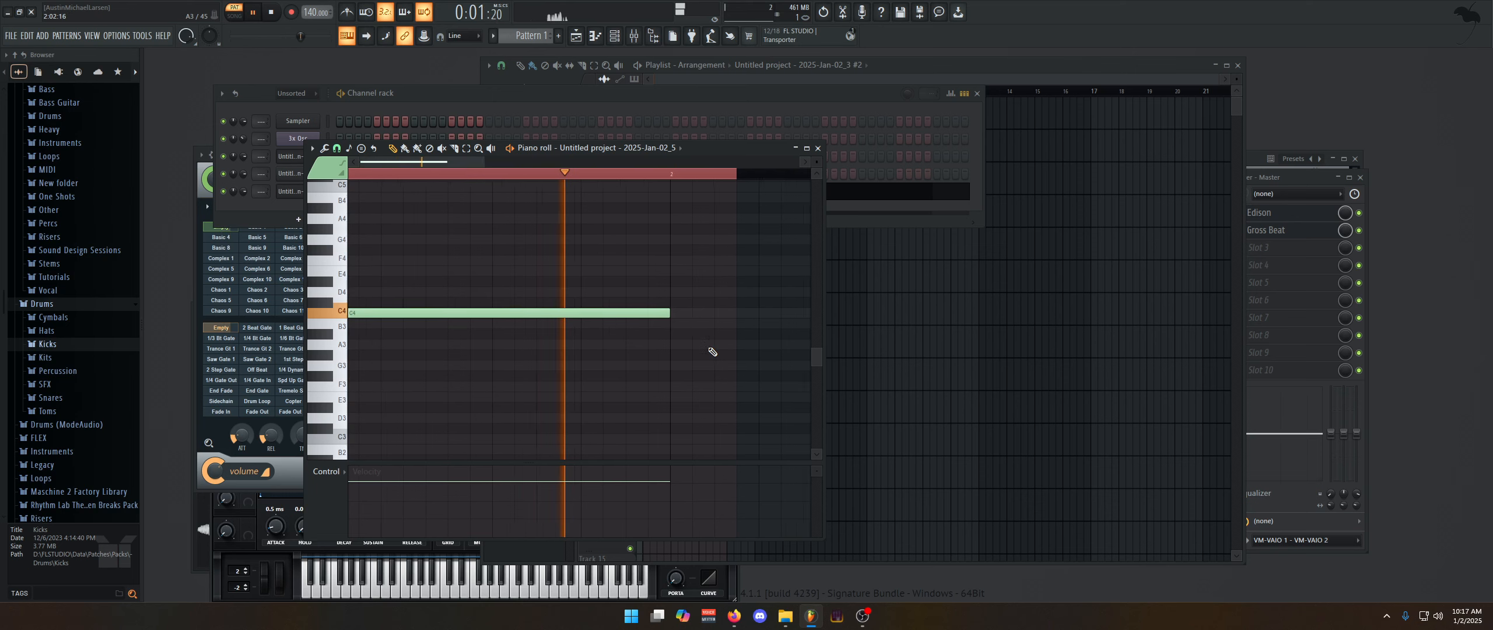
Add a one-bar D4 note in bar 2 and a one-bar E4 note in bar 3 after the C4 note.
scroll(712, 353, "down", 2)
left_click(501, 282)
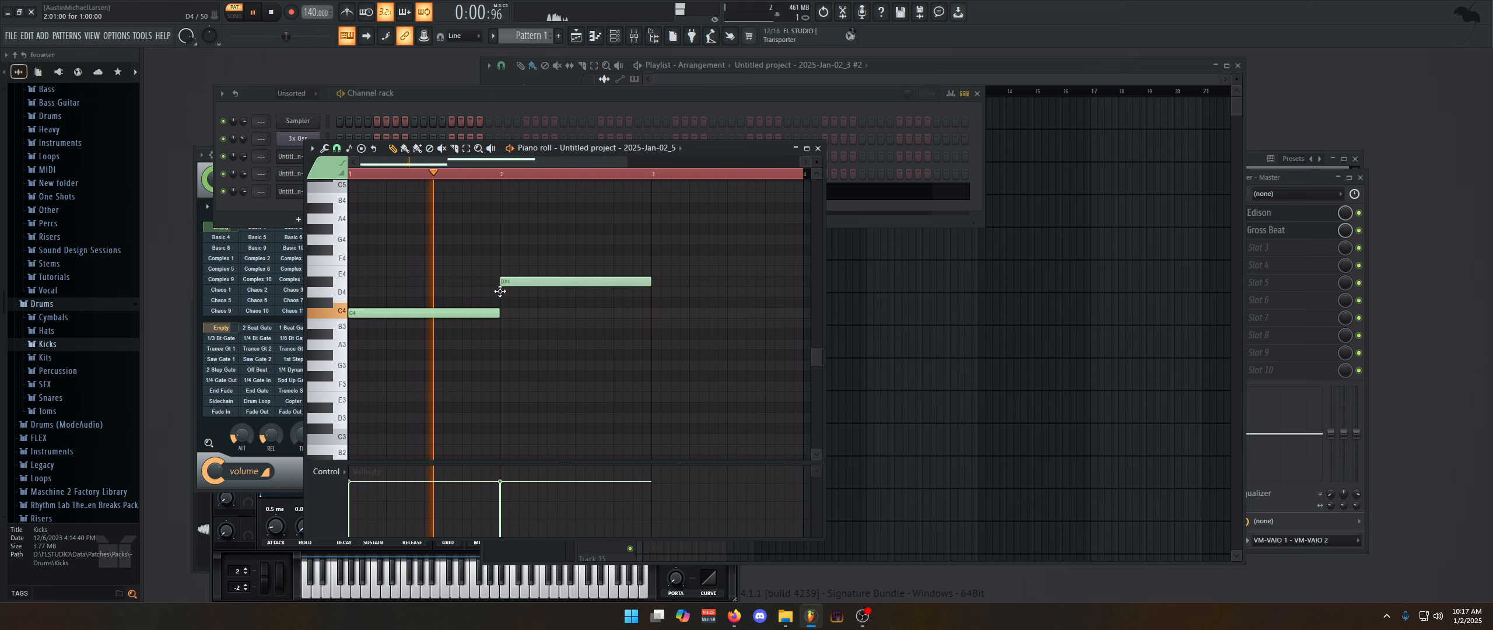
left_click_drag(500, 291, 500, 300)
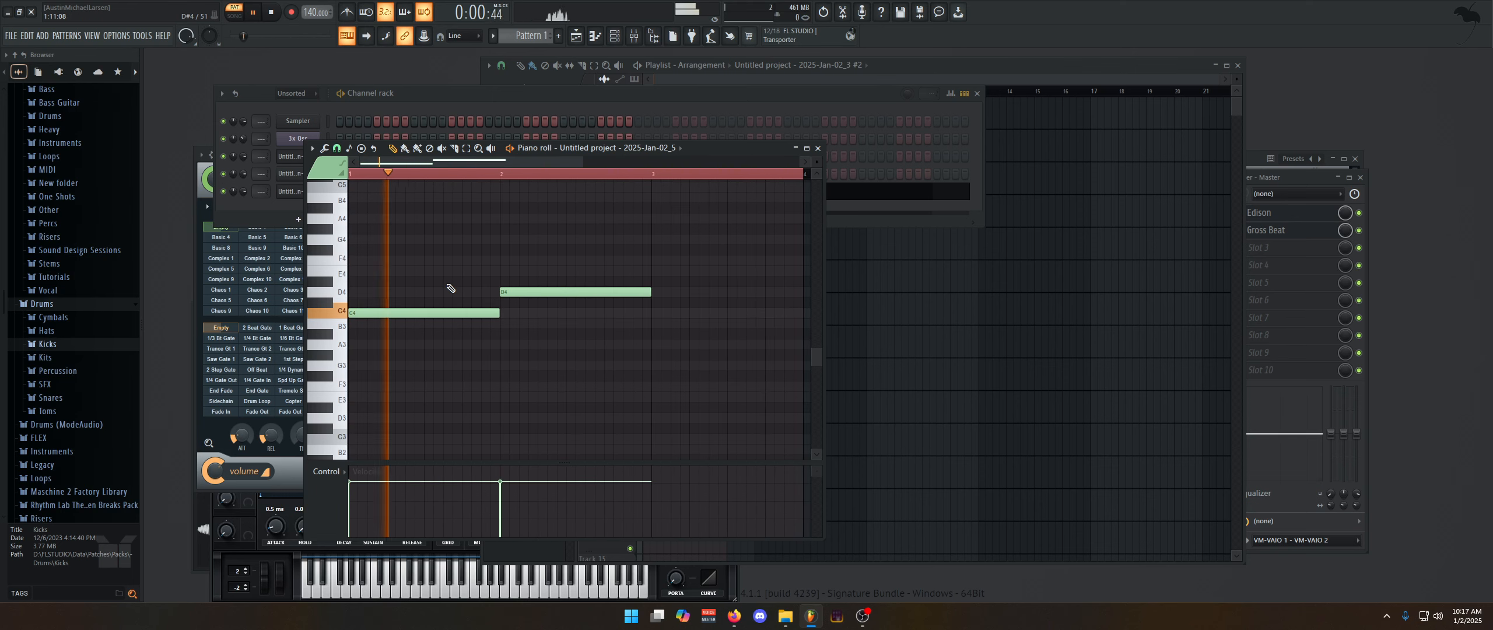
left_click(653, 282)
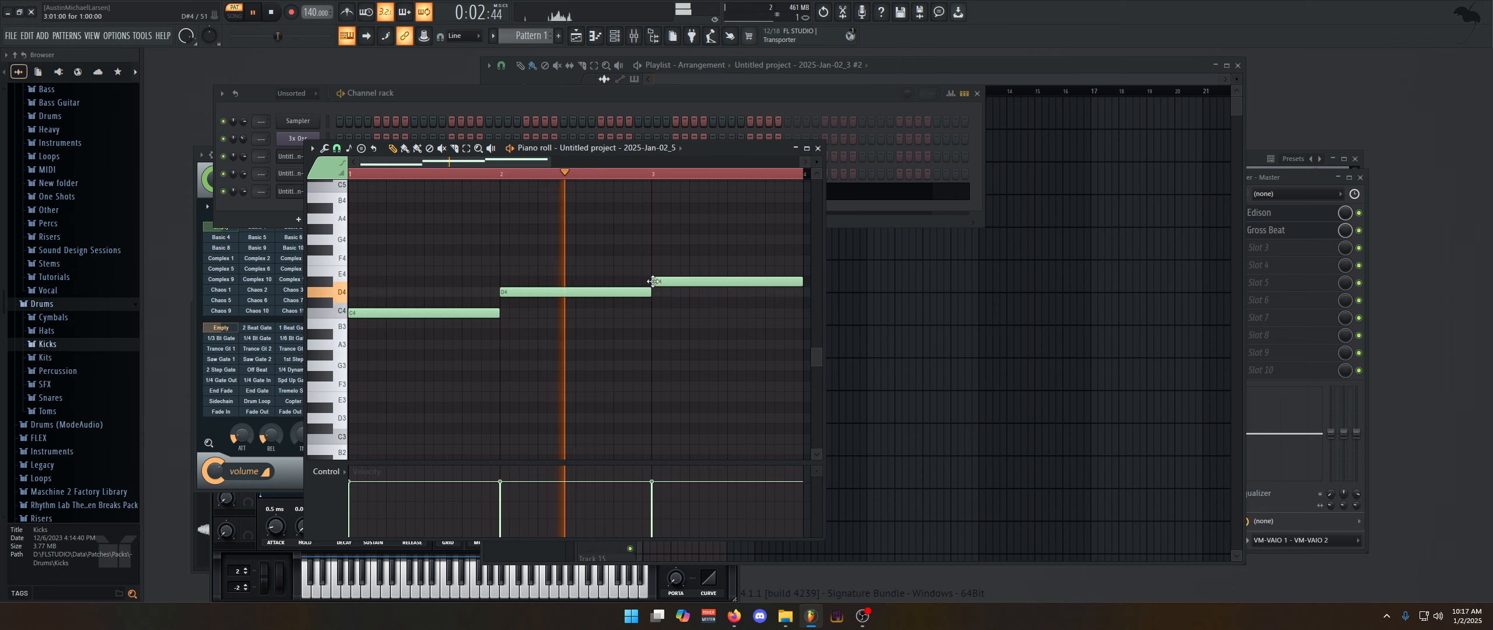
left_click_drag(653, 282, 654, 272)
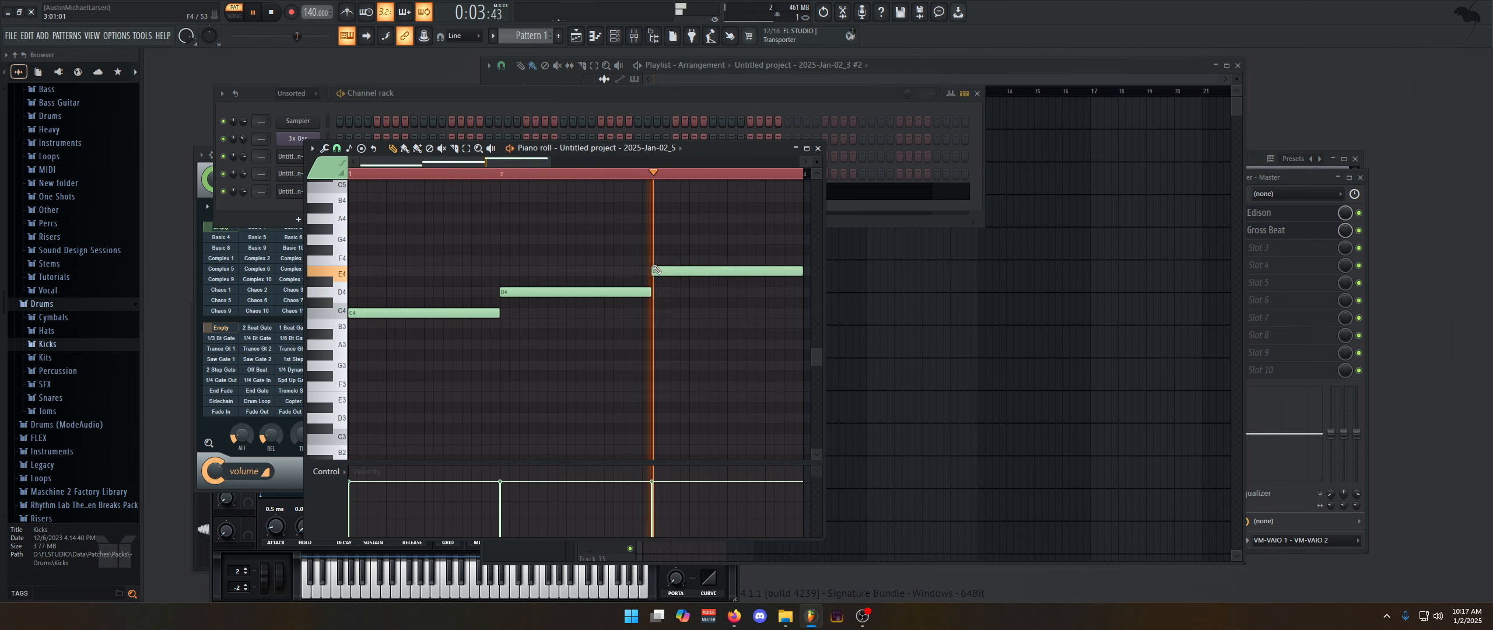
Open the mixer, bypass Gross Beat on the Master track and play the pattern without the effect.
left_click(1055, 198)
key("F9")
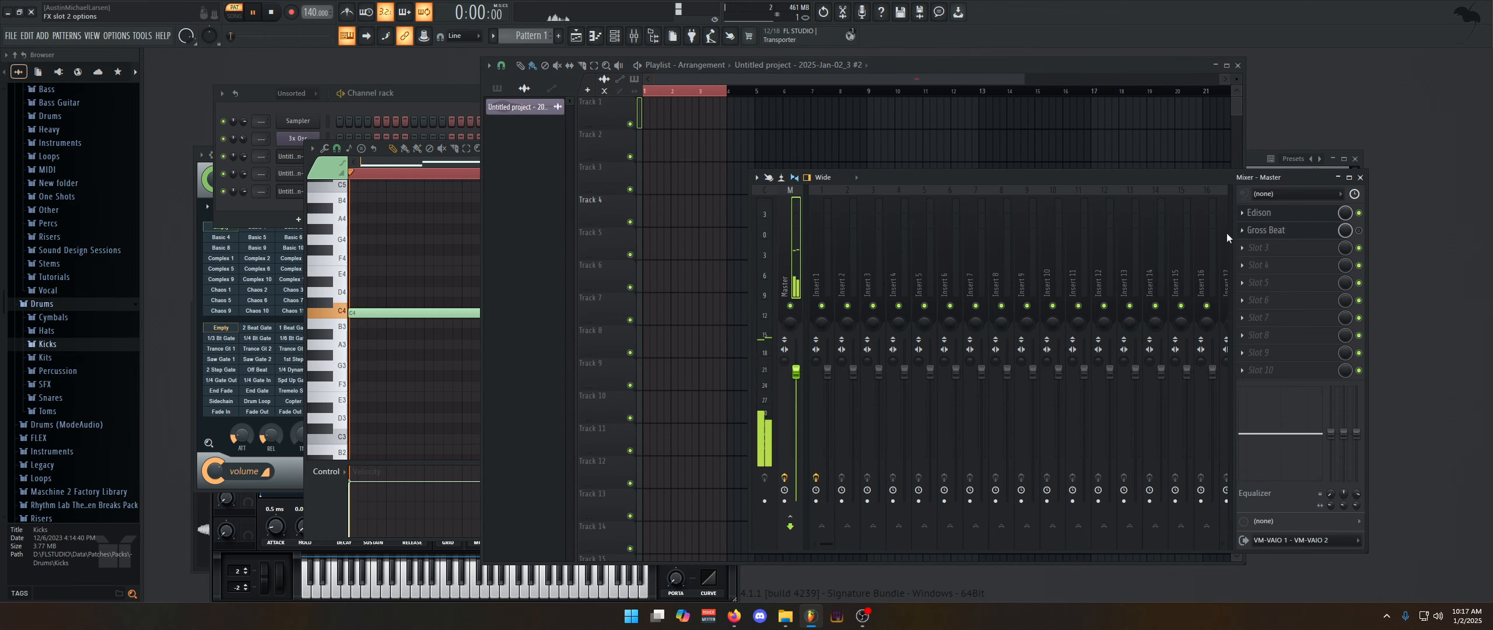
left_click(798, 121)
right_click(807, 116)
right_click(1059, 209)
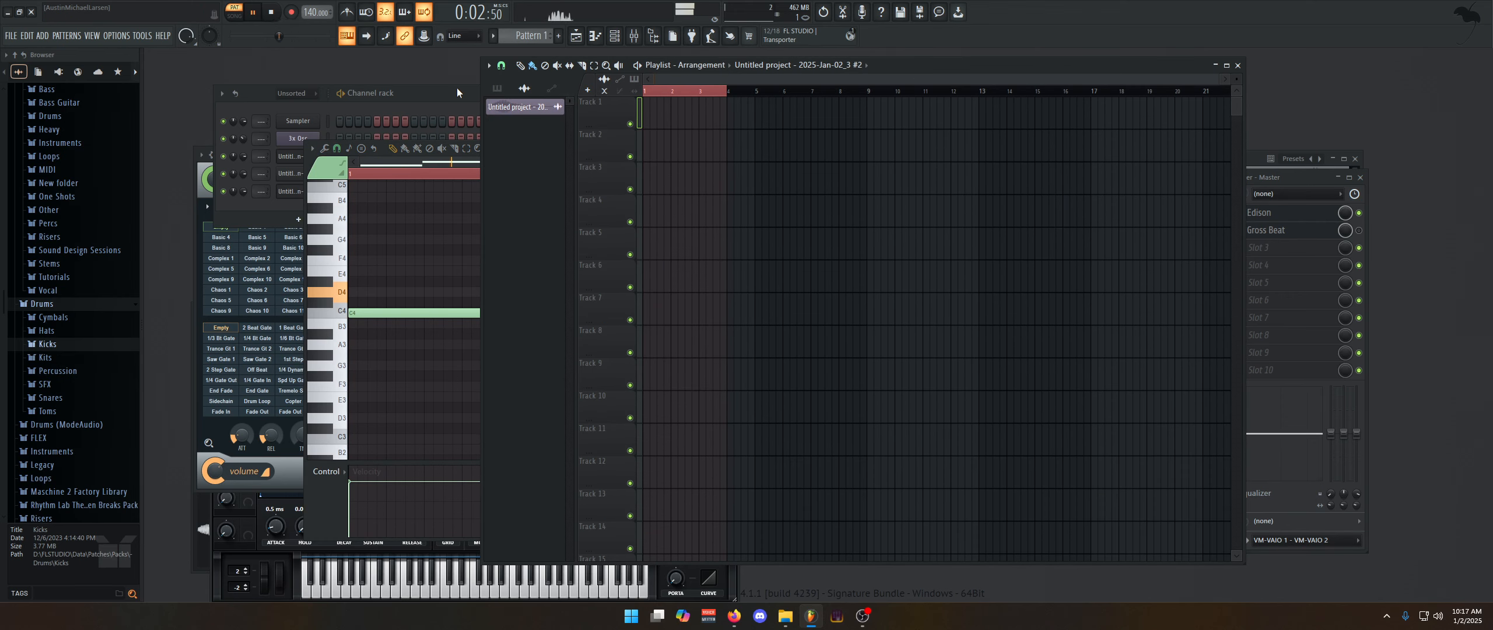
left_click(440, 94)
key("space")
Place Pattern 1 at the start of playlist Track 1 instead of the stray audio clip and play the arrangement.
left_click(1094, 204)
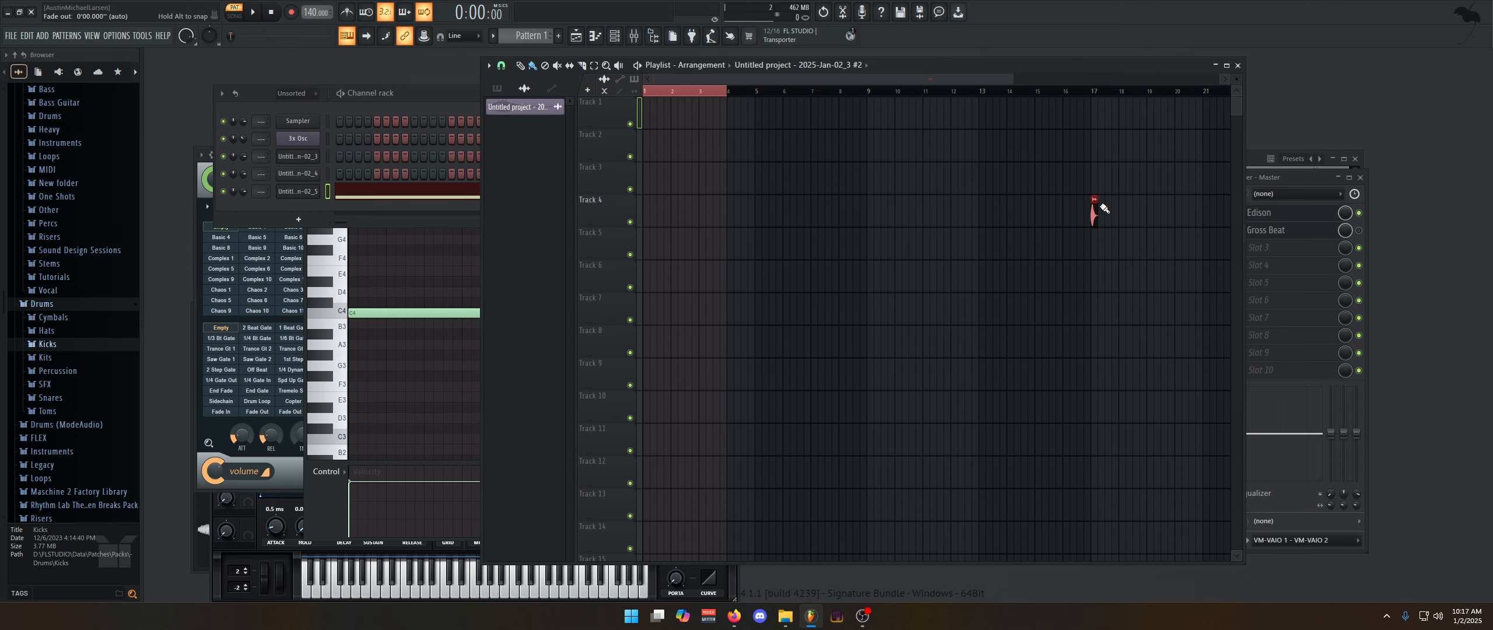
right_click(1095, 208)
left_click(523, 36)
left_click_drag(858, 180, 557, 111)
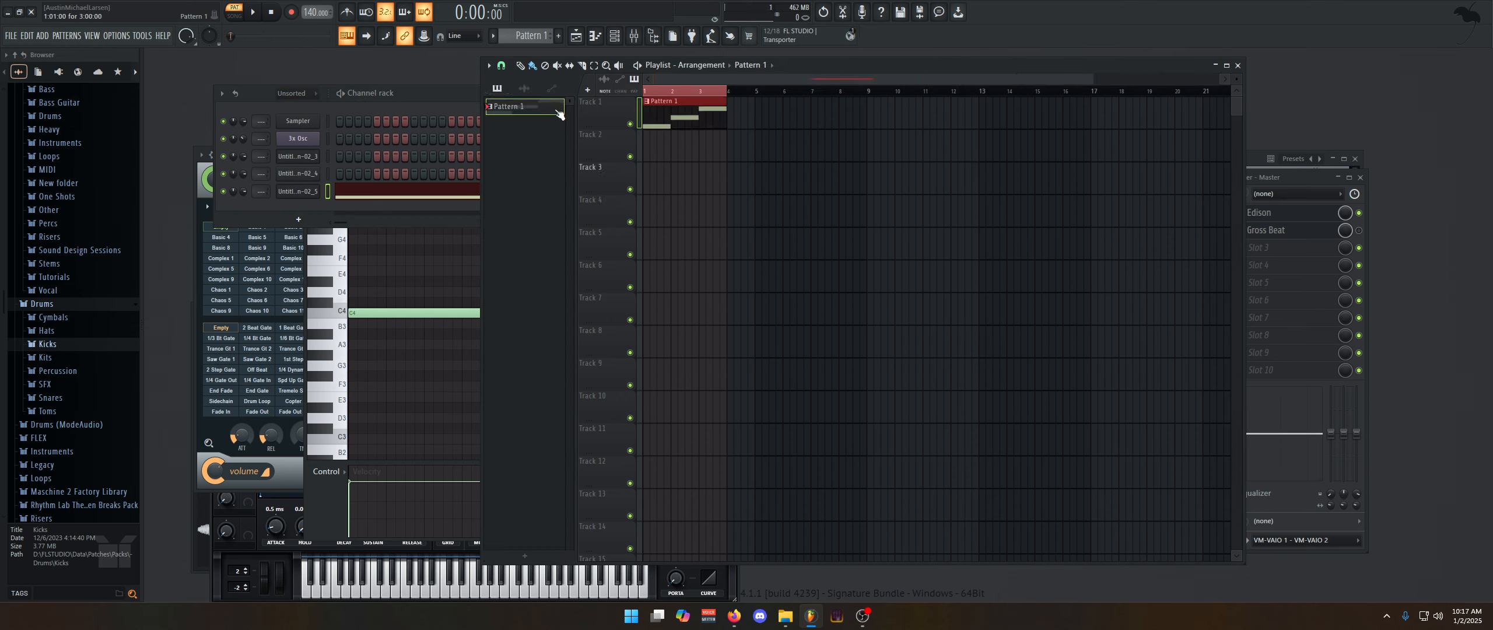
key("space")
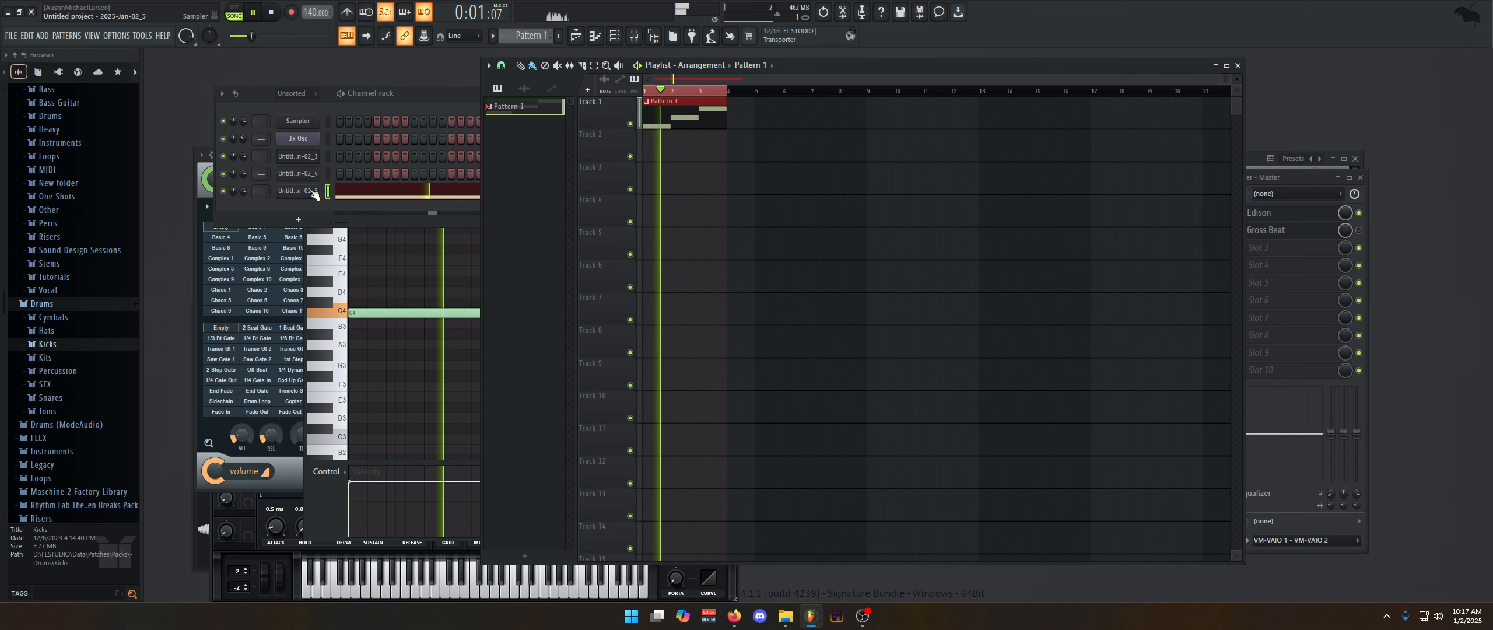
Open the newest sampler channel's settings and slightly reduce the sample length while the arrangement plays.
left_click(315, 192)
left_click(225, 190)
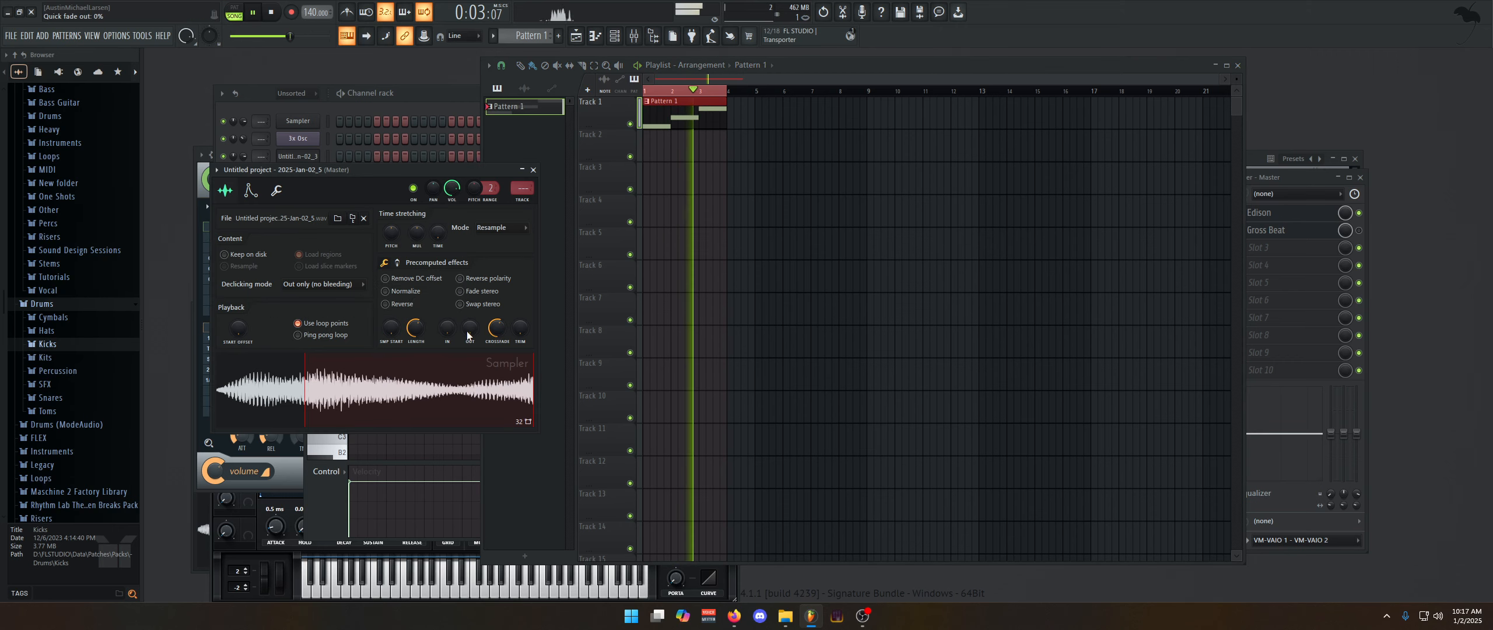
left_click_drag(416, 328, 415, 343)
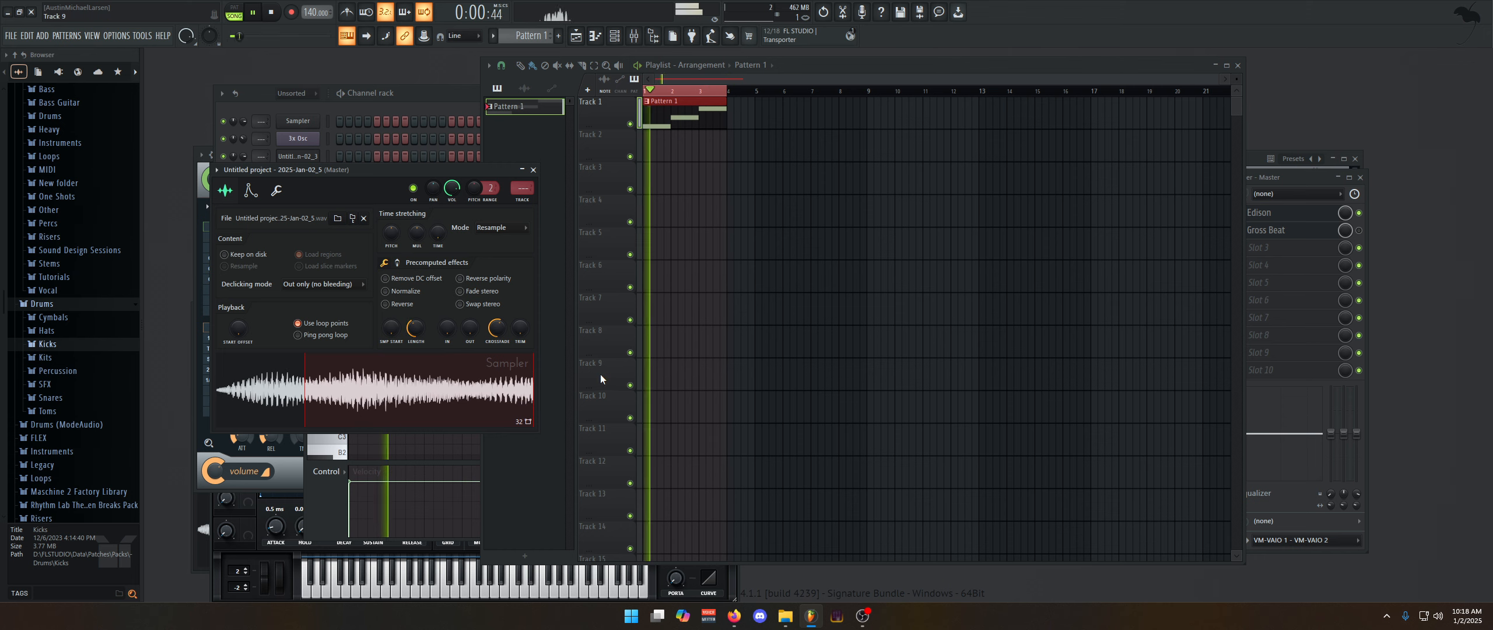
left_click_drag(416, 328, 413, 337)
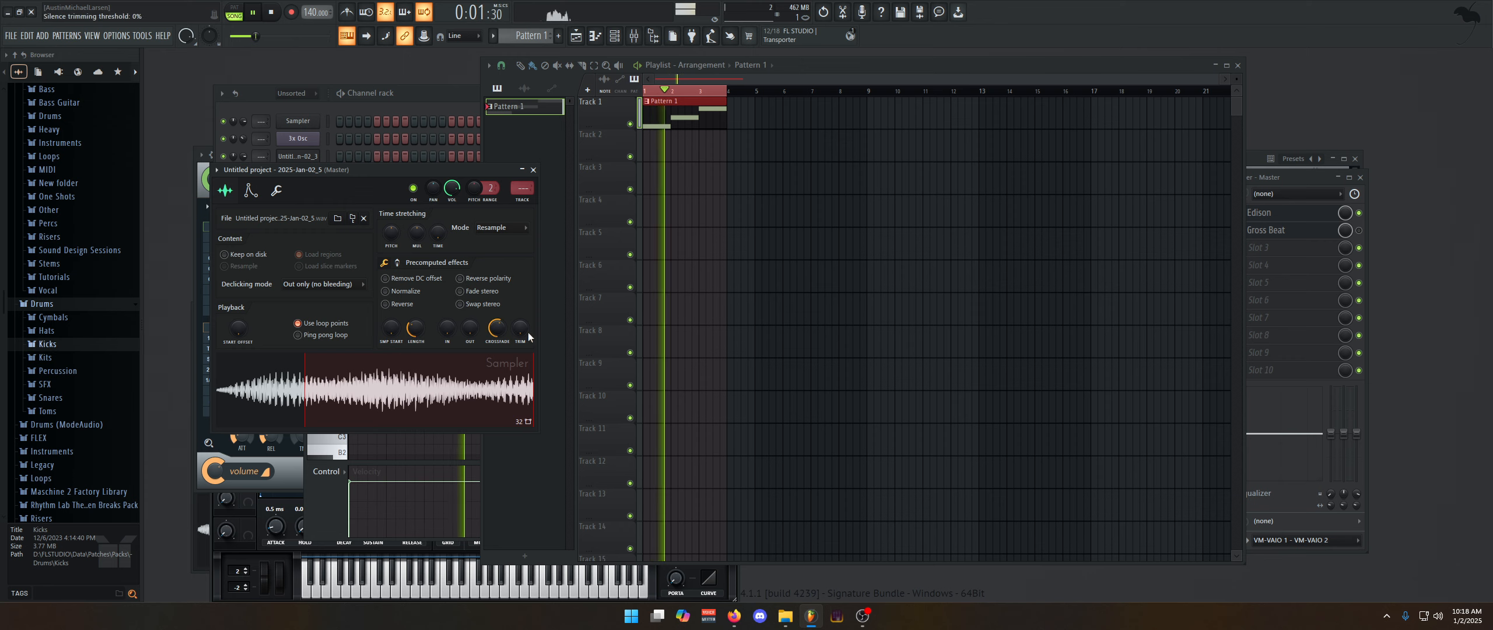
Re-enable Gross Beat on the Master track and turn on the sampler channel's volume envelope during playback.
left_click(1274, 177)
key("space")
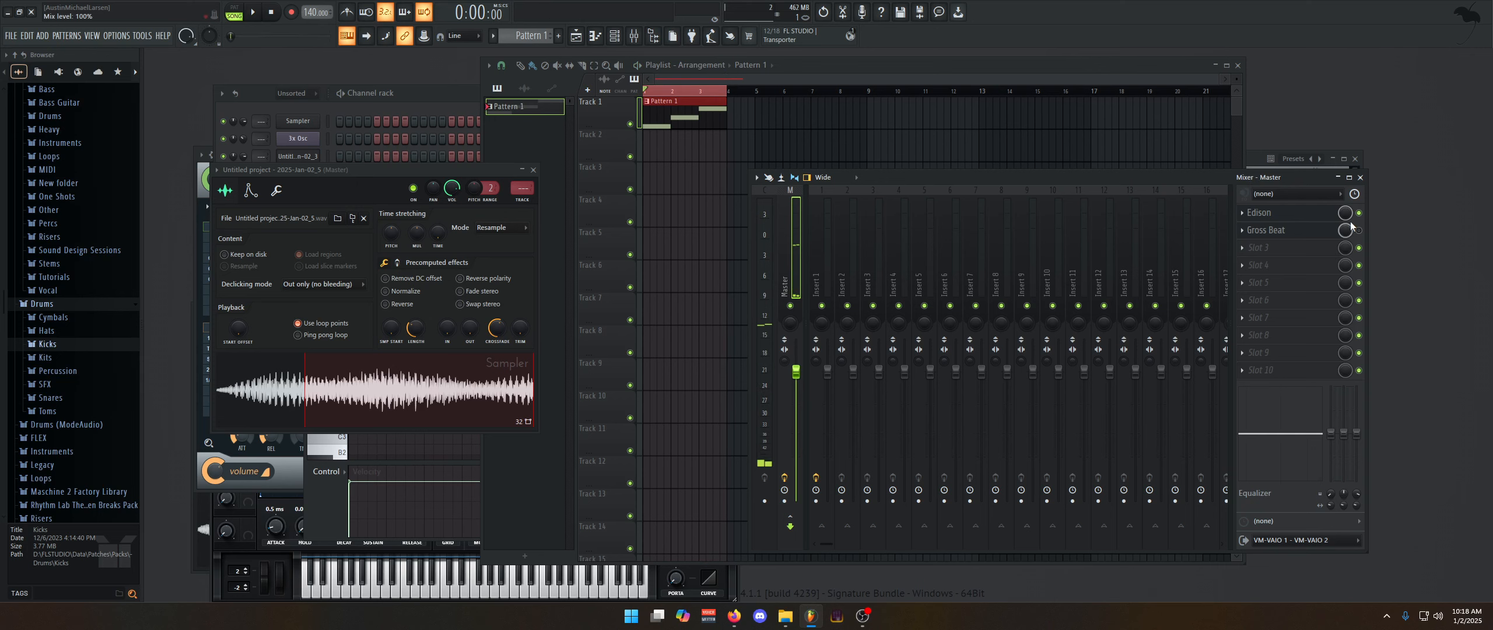
left_click(251, 191)
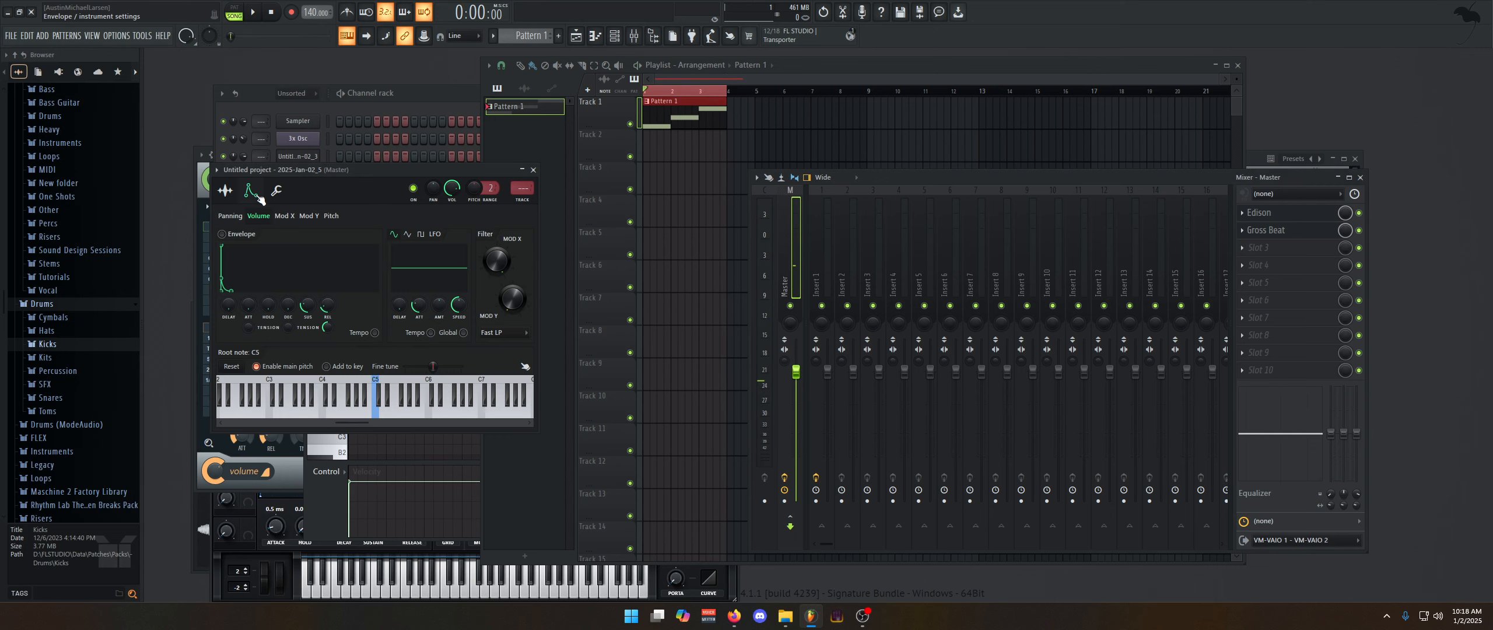
key("space")
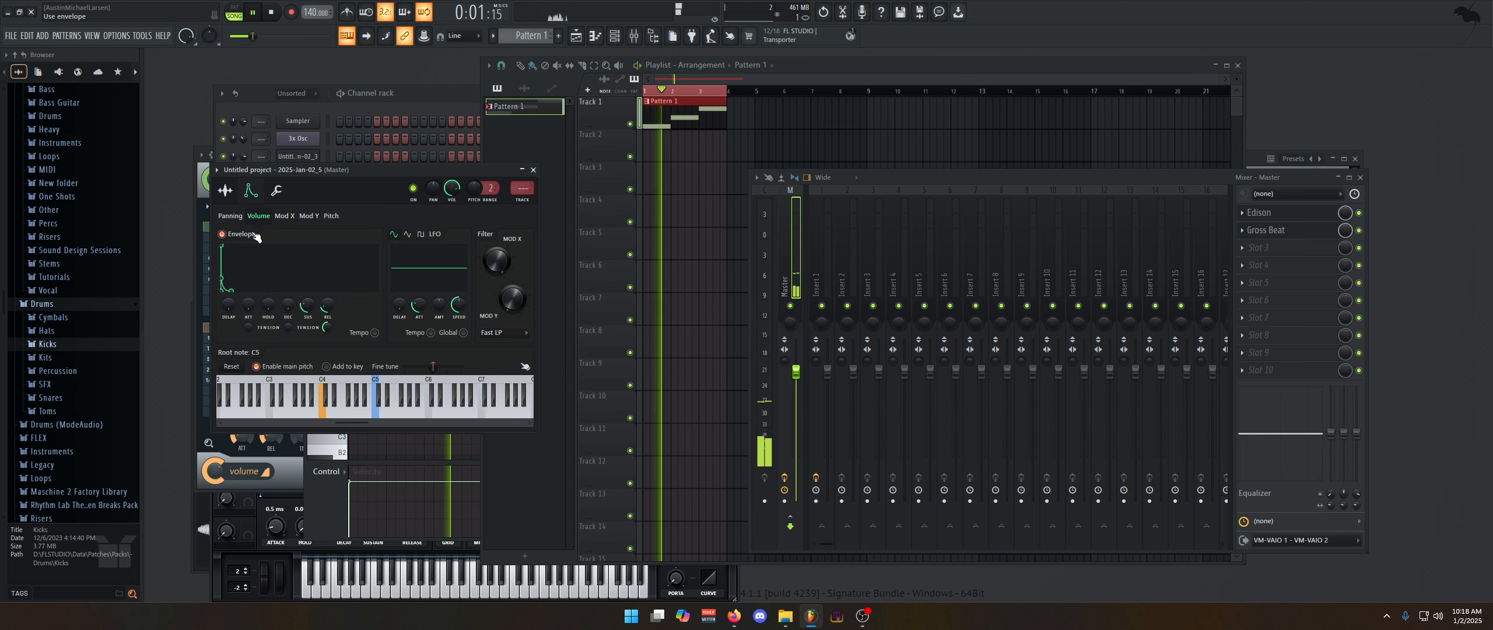
Reshape Gross Beat's volume envelope into a straight ramp ending at about a quarter volume and raise its tension.
left_click(1283, 230)
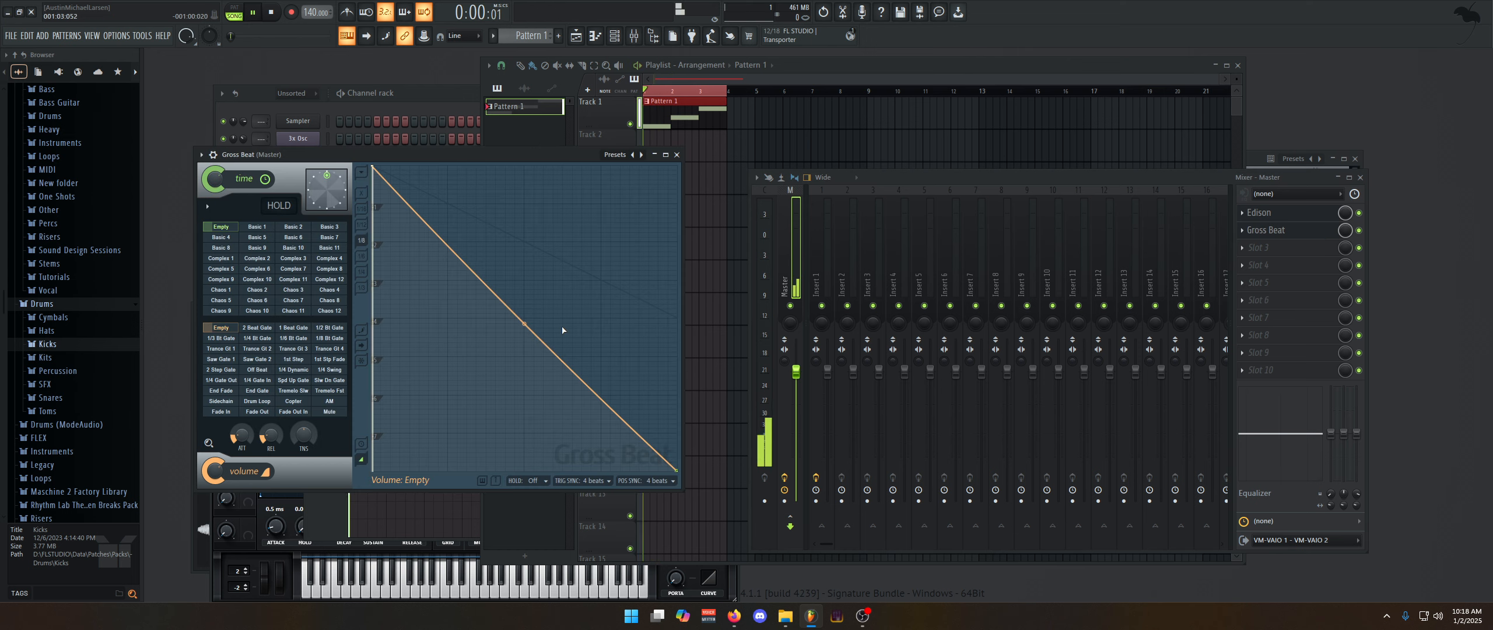
left_click_drag(525, 323, 524, 234)
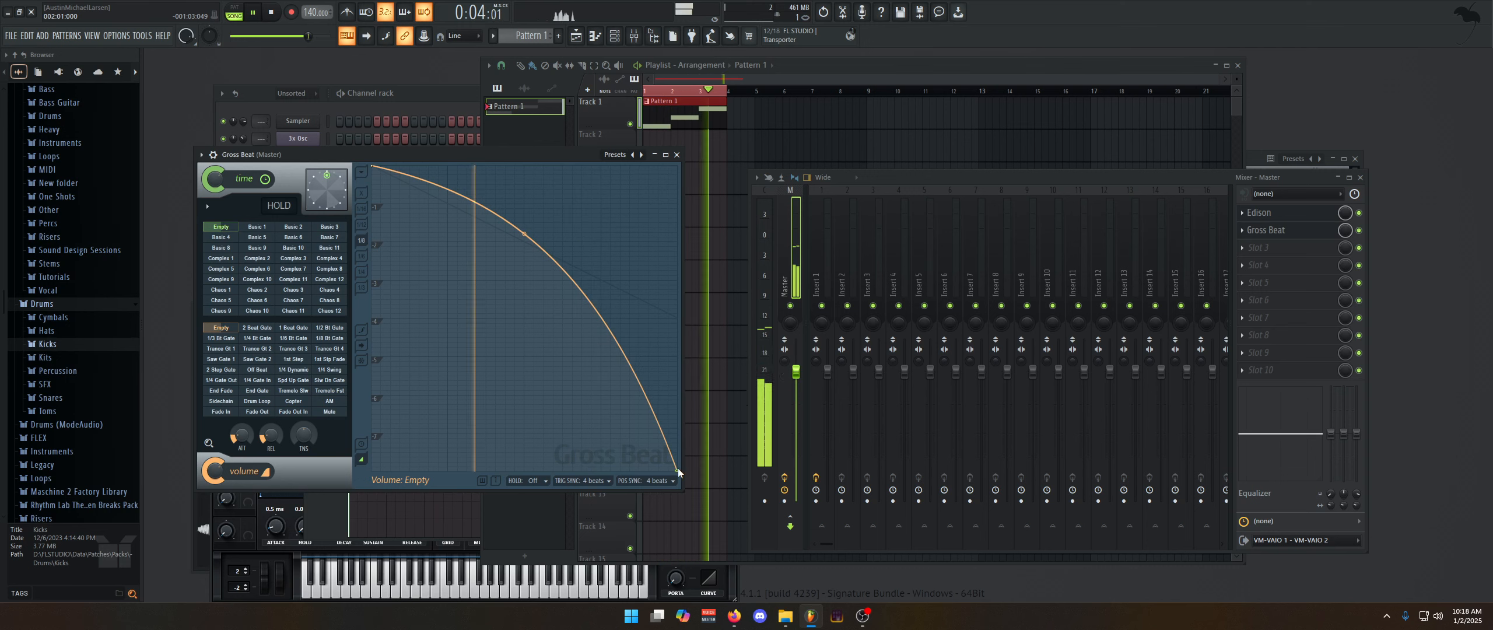
left_click_drag(677, 467, 649, 363)
left_click_drag(524, 210, 524, 303)
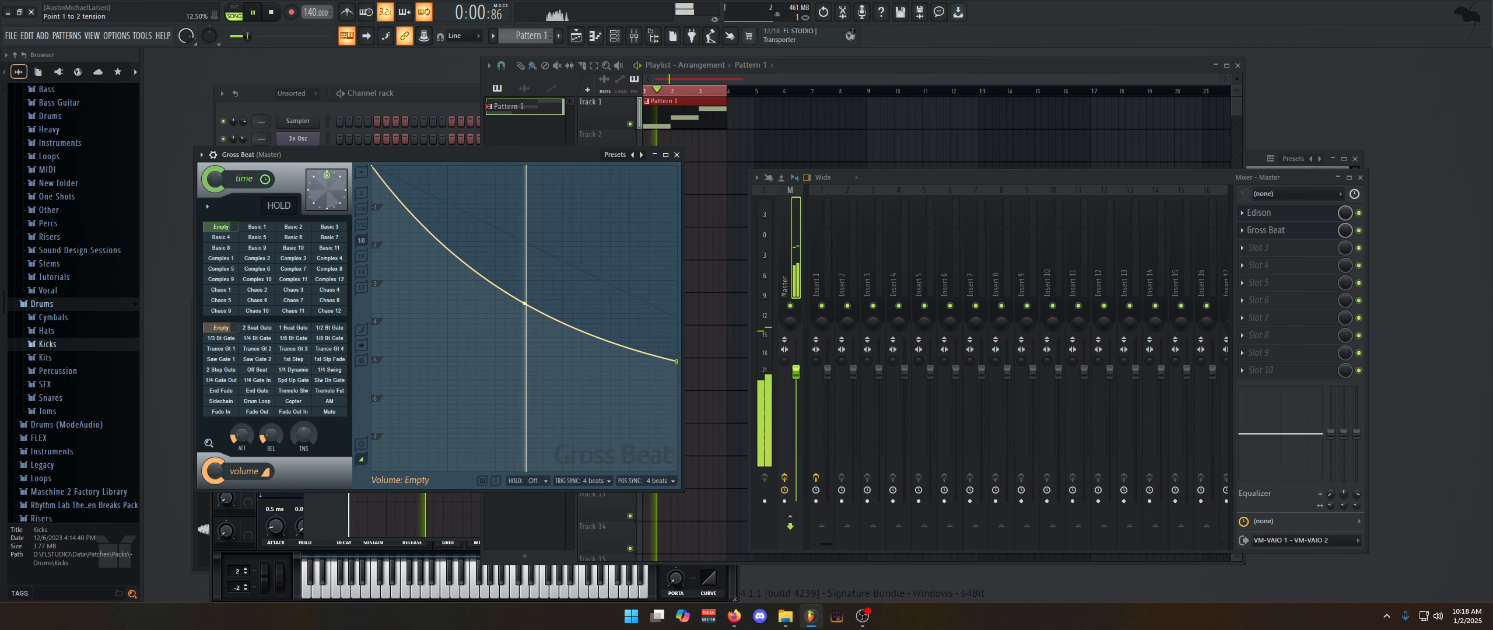
right_click(525, 303)
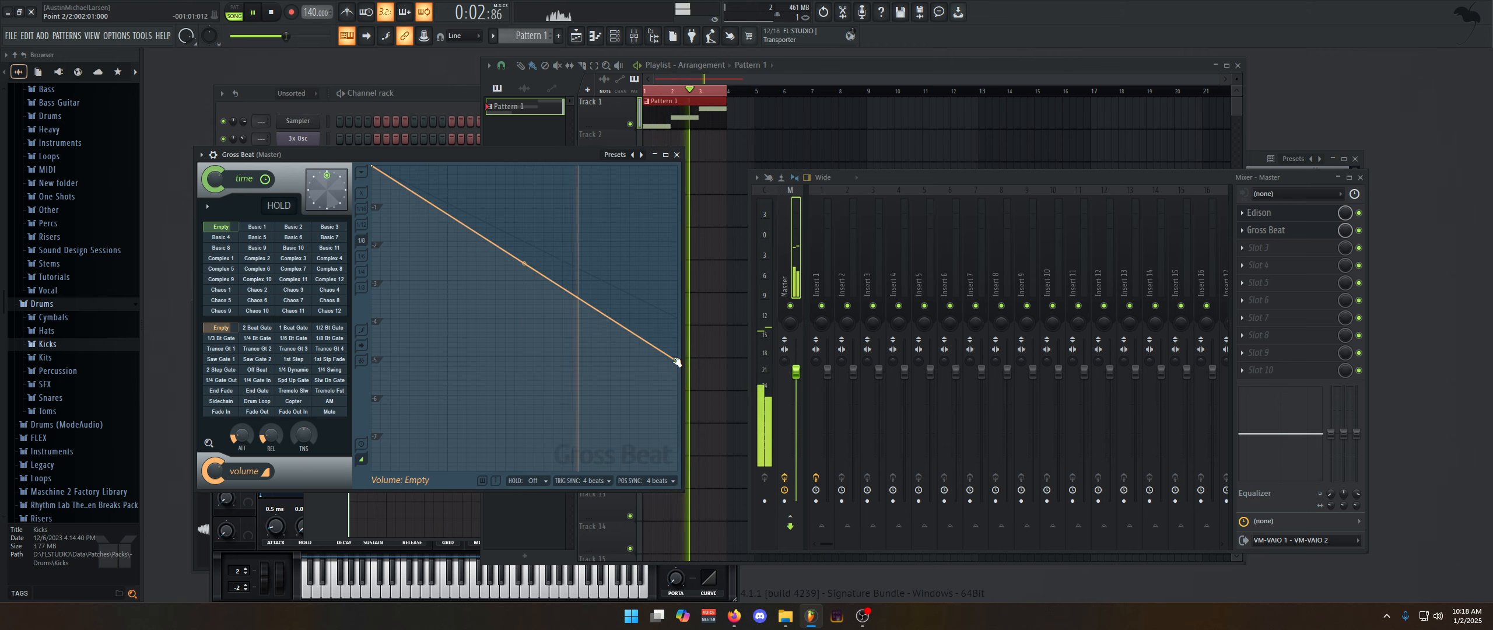
left_click_drag(676, 362, 678, 400)
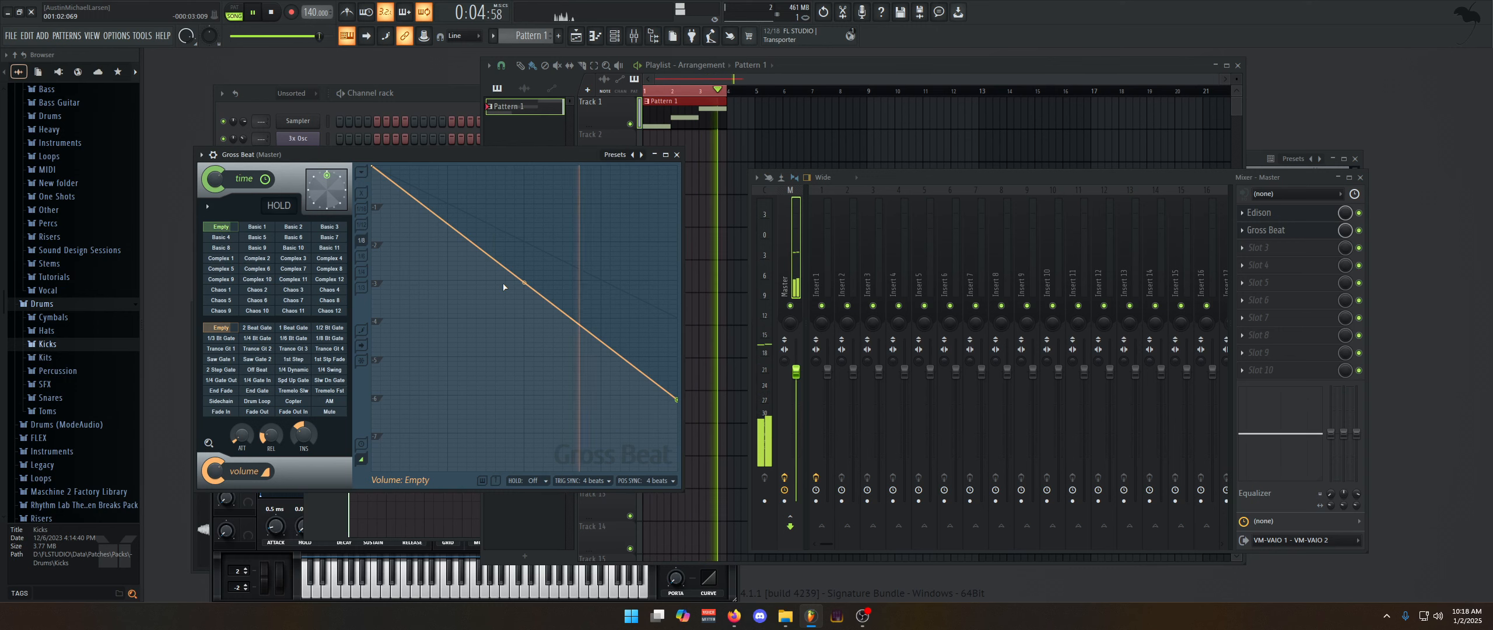
key("space")
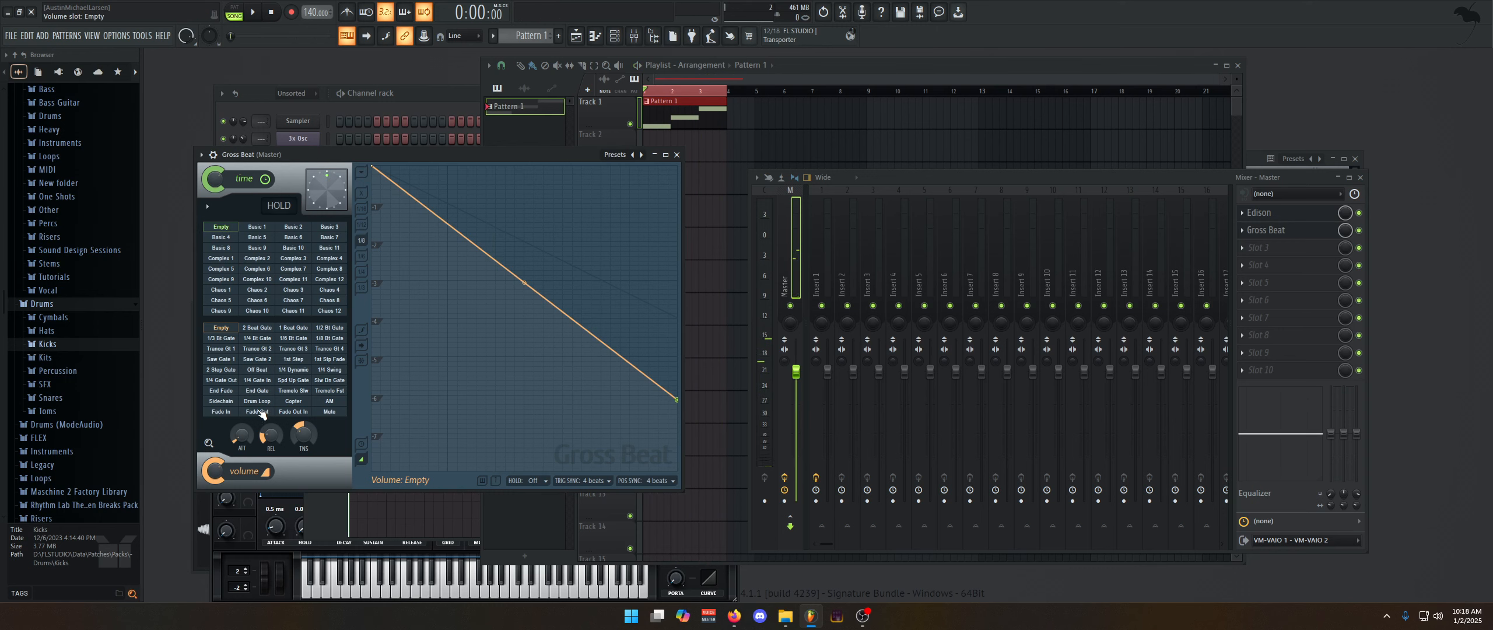
Drop the volume envelope's start point to zero and shape a short rise to a full-volume peak near the beginning.
key("space")
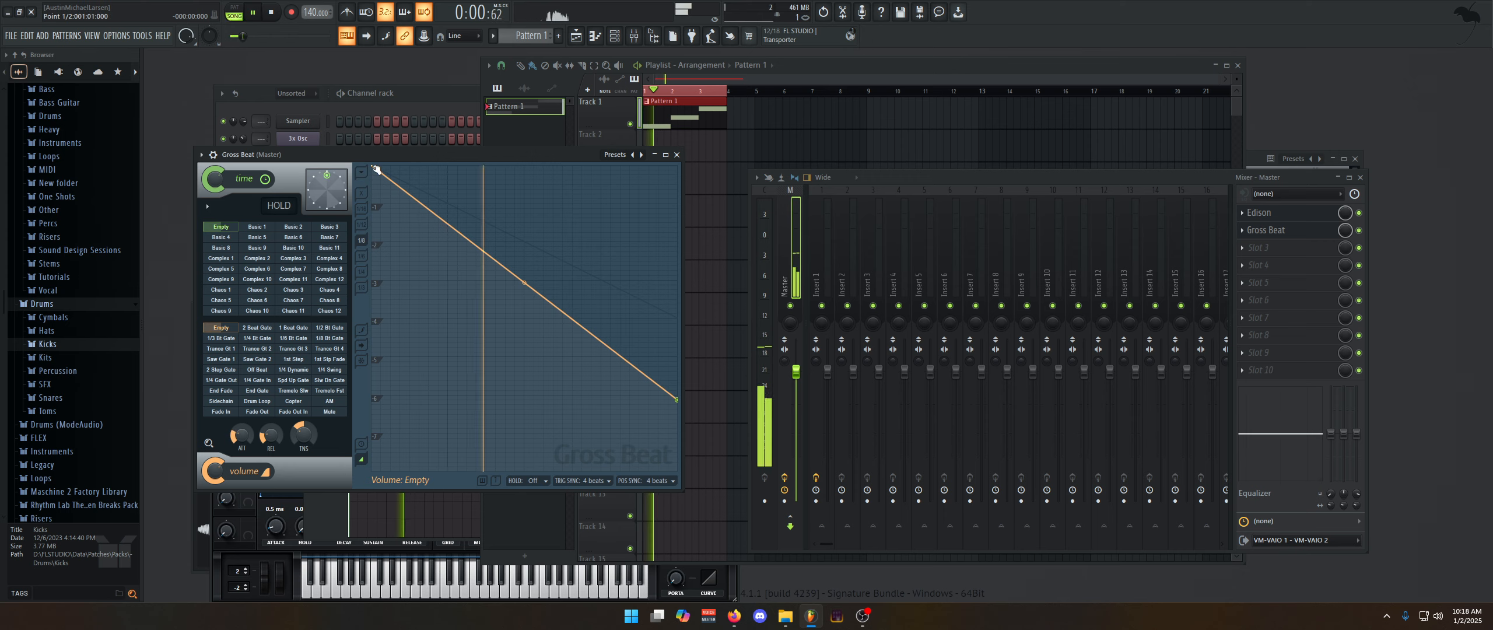
right_click(378, 227)
left_click_drag(378, 227, 372, 470)
key("space")
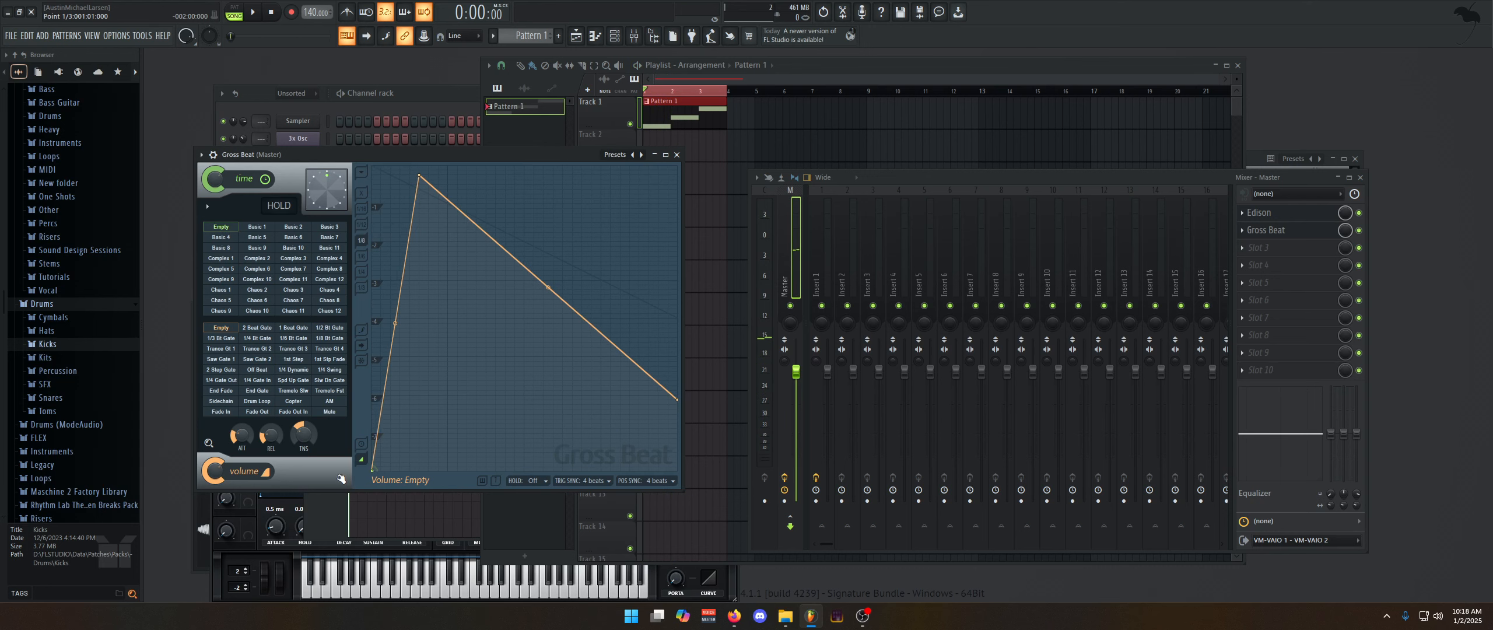
key("space")
left_click_drag(420, 175, 391, 166)
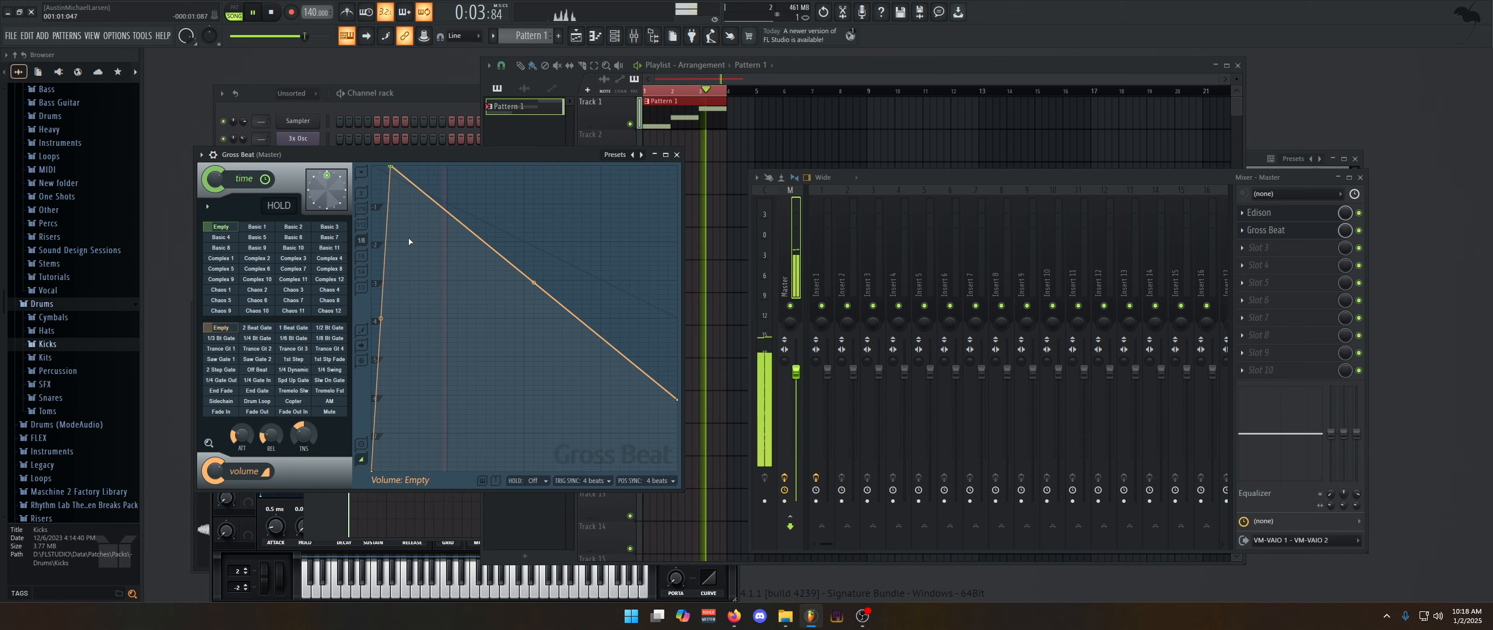
Audition the arrangement with the reshaped volume envelope, stop playback and switch to OBS.
key("space")
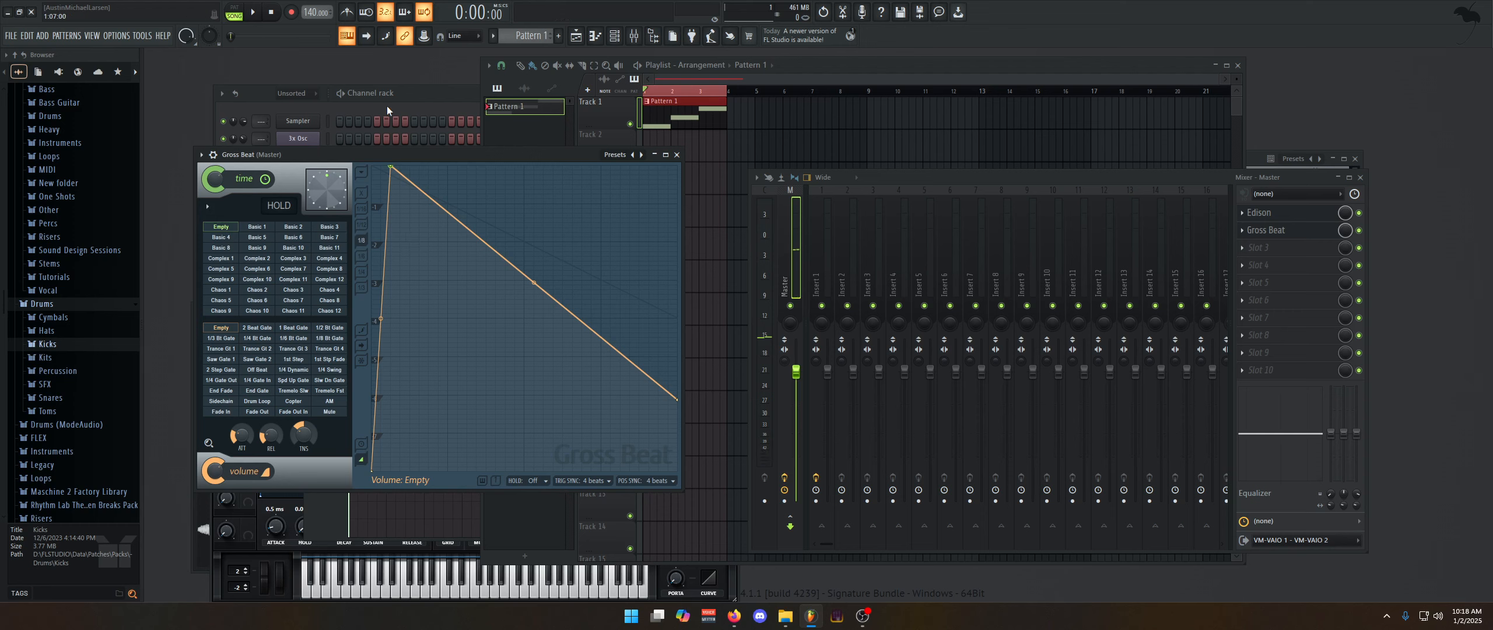
key("space")
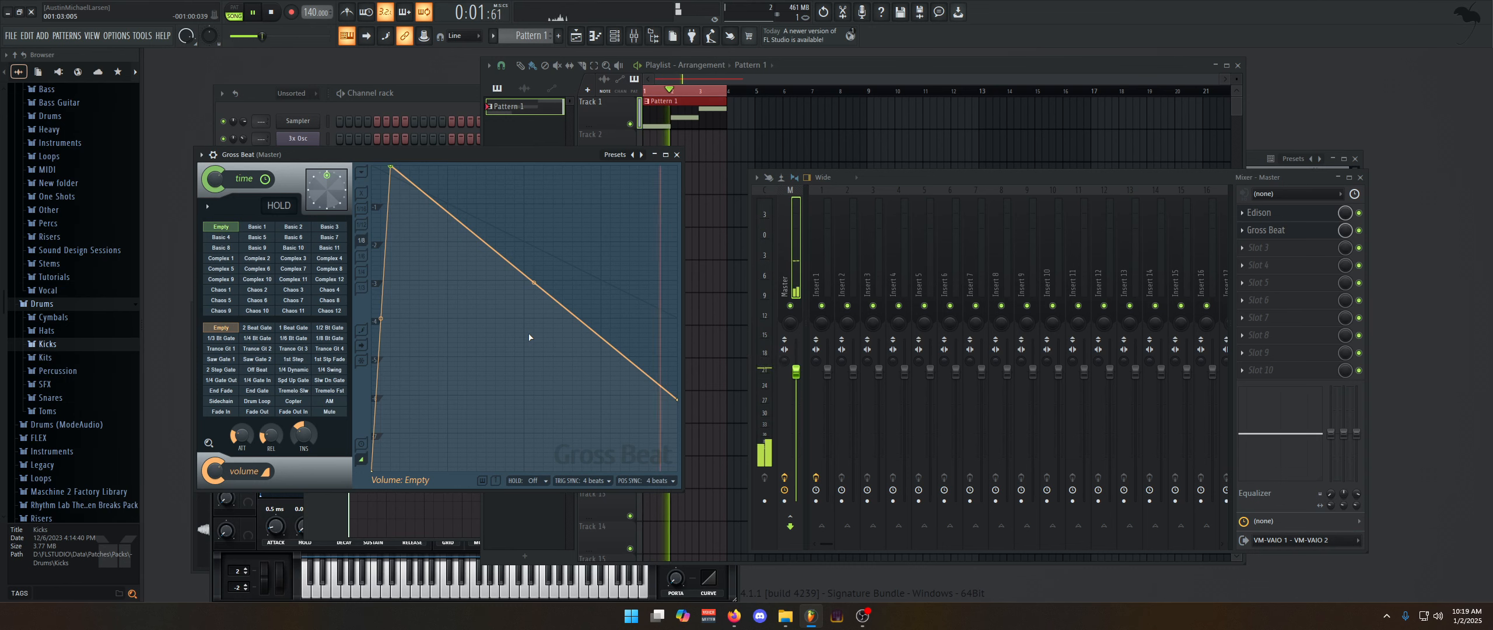
key("space")
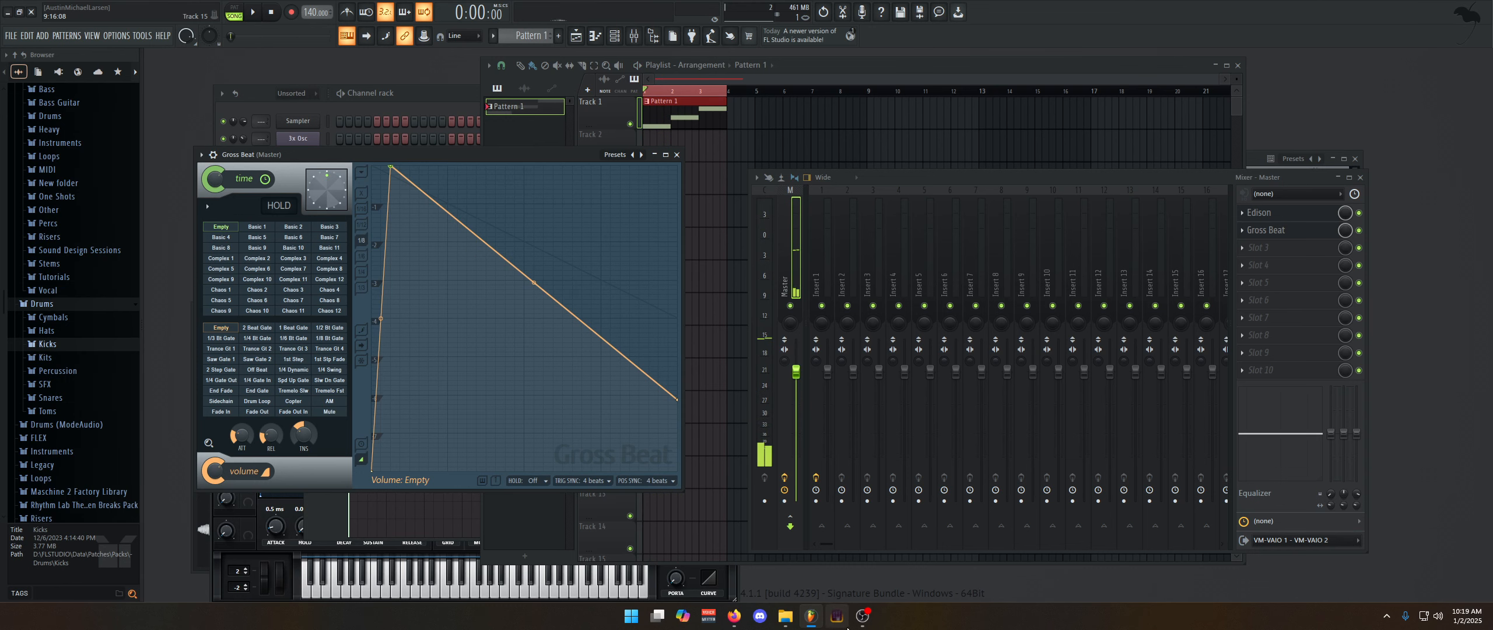
left_click(861, 617)
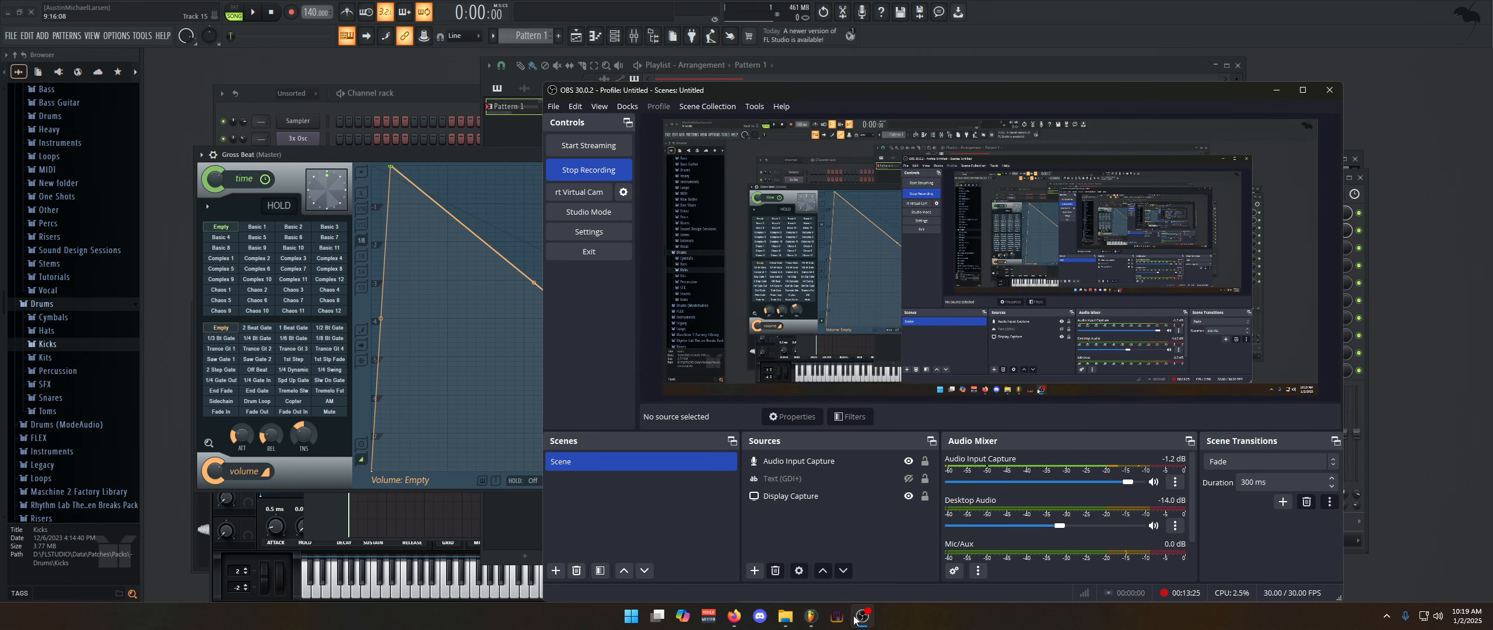